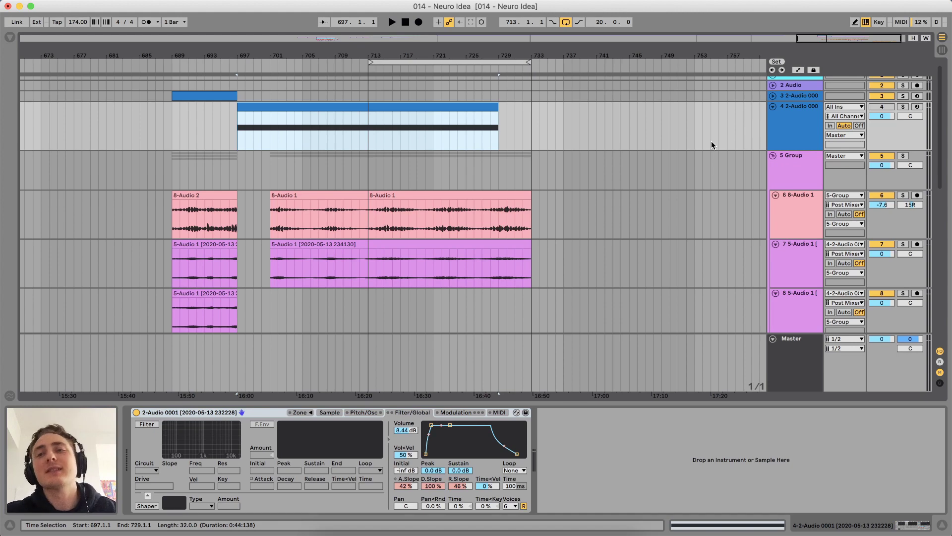
scroll(526, 184, down, 3)
scroll(525, 184, left, 2)
scroll(459, 214, up, 3)
scroll(459, 213, left, 1)
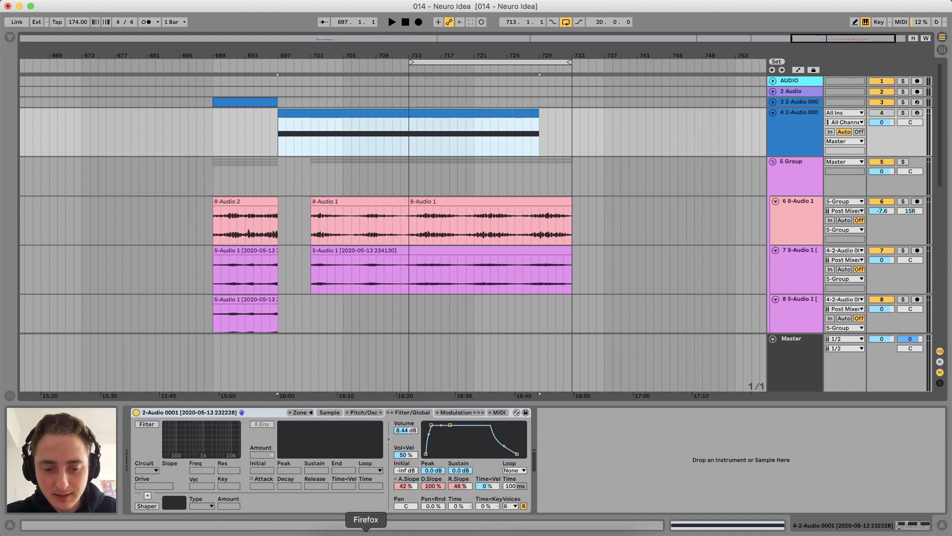
Switch to Spotify and open the INSPIRATION playlist folder from the library
right_click(366, 533)
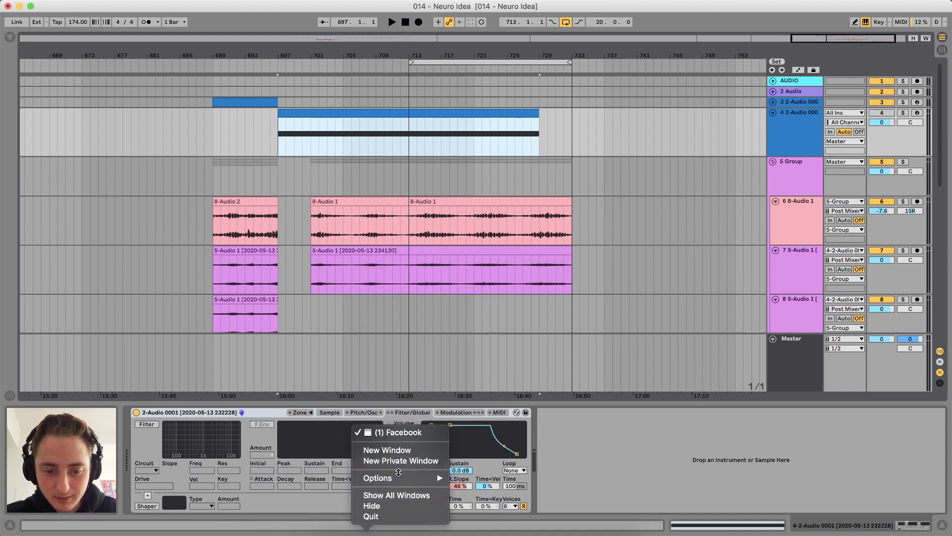
click(397, 533)
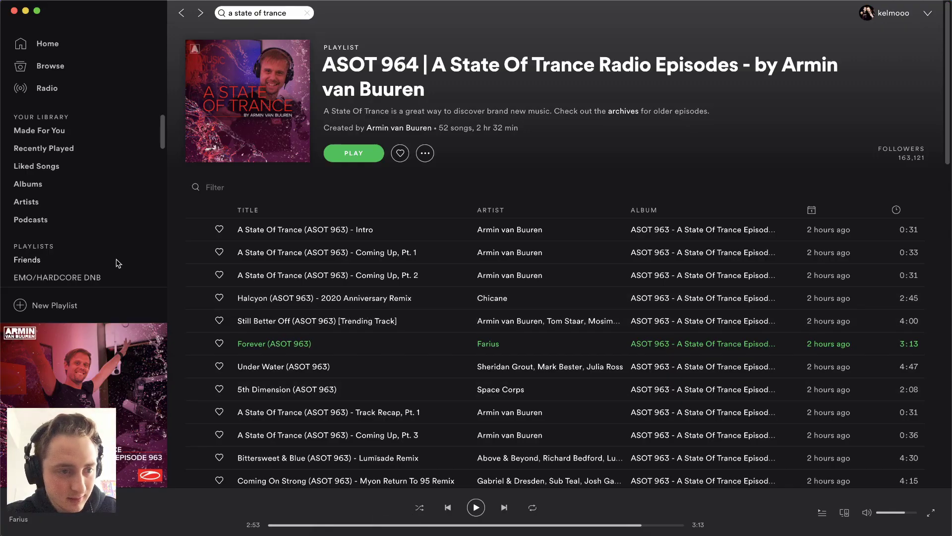
scroll(46, 154, down, 6)
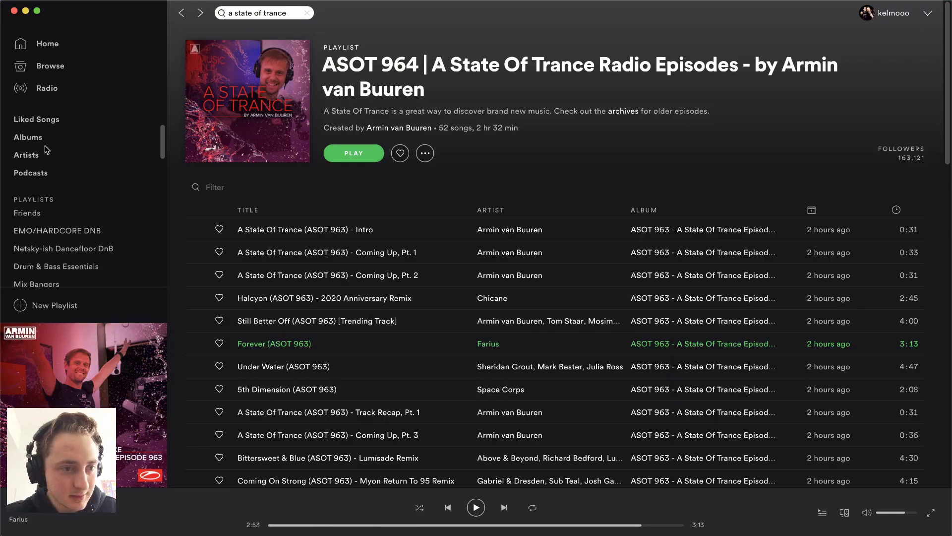
scroll(48, 165, down, 3)
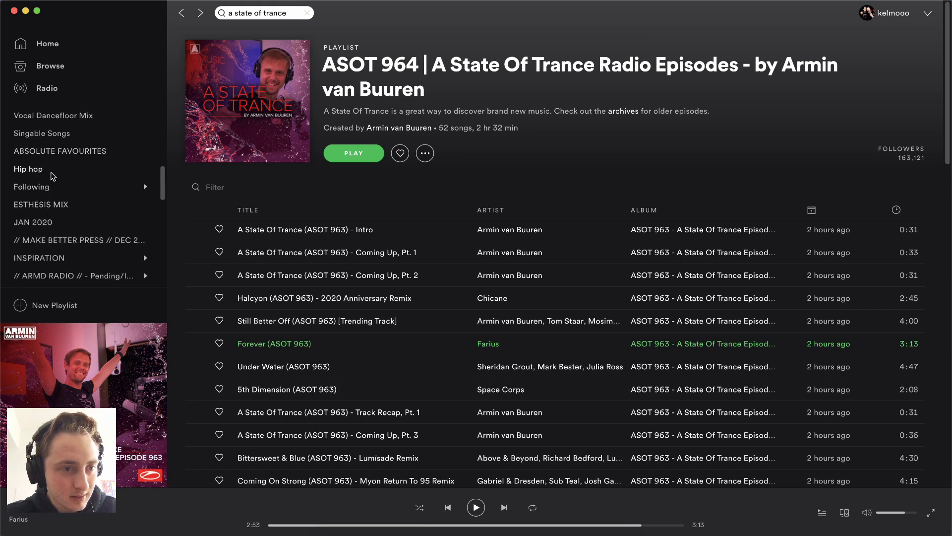
scroll(54, 176, down, 3)
click(39, 192)
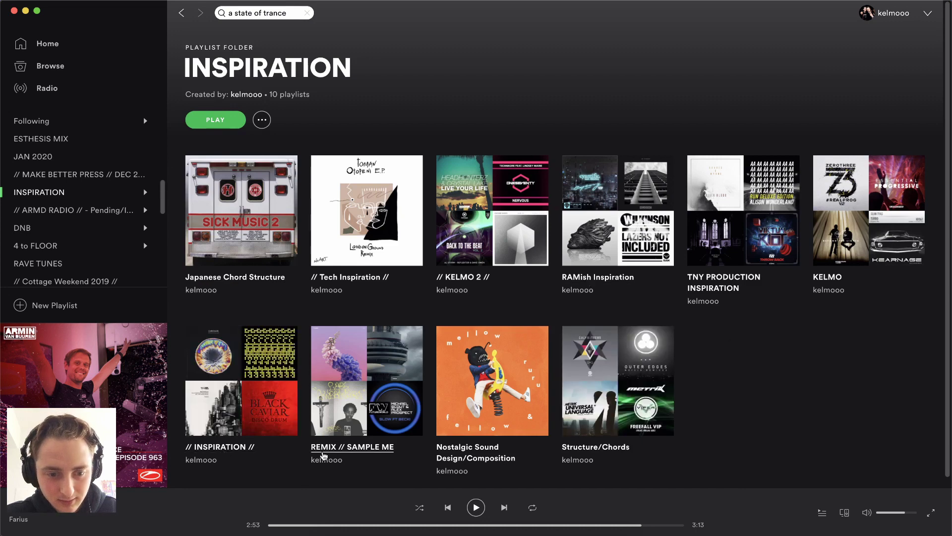
Open the REMIX // SAMPLE ME playlist and select the song Nox Aurumque in its track list
click(322, 448)
scroll(563, 352, down, 15)
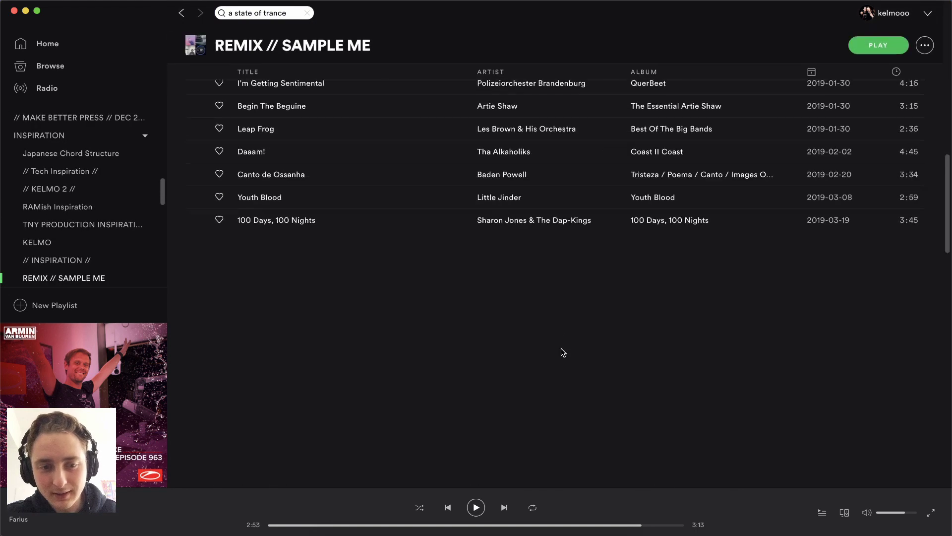
scroll(563, 352, down, 10)
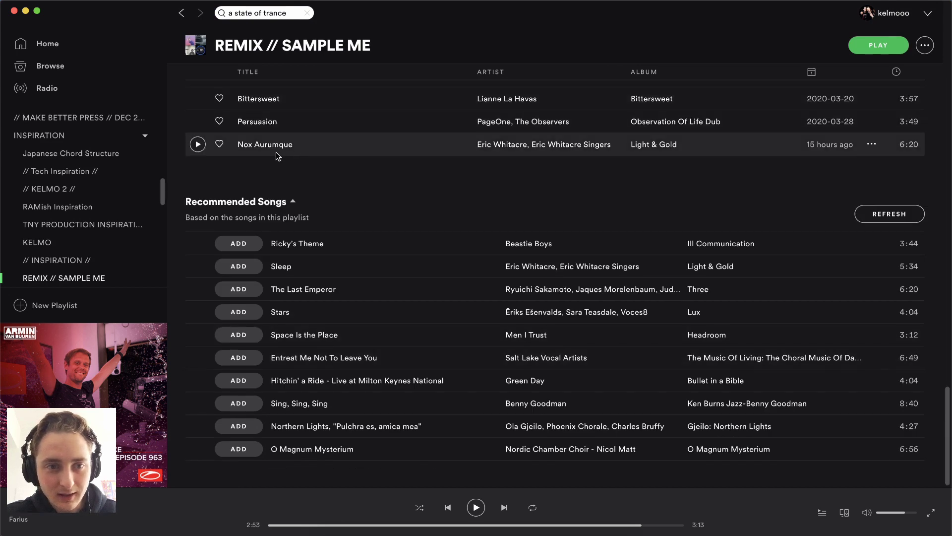
scroll(276, 149, up, 3)
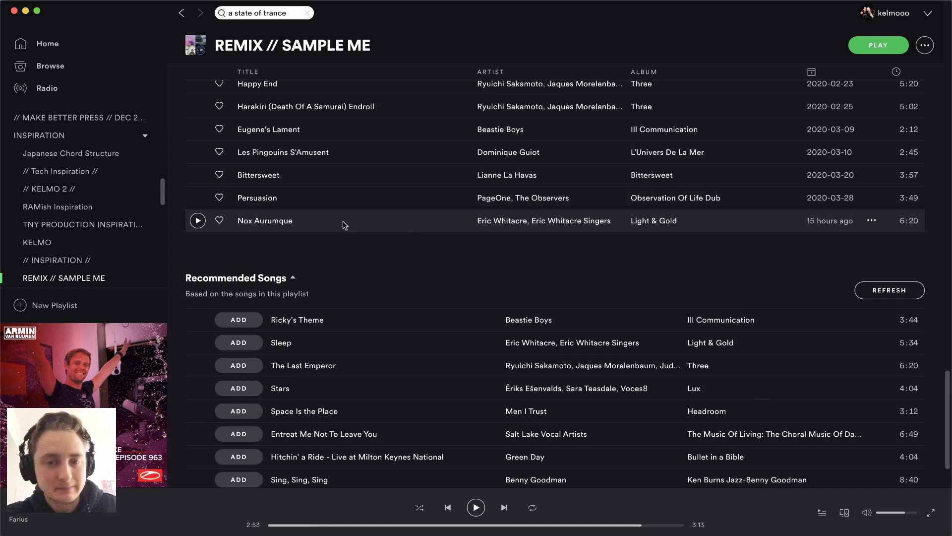
click(492, 224)
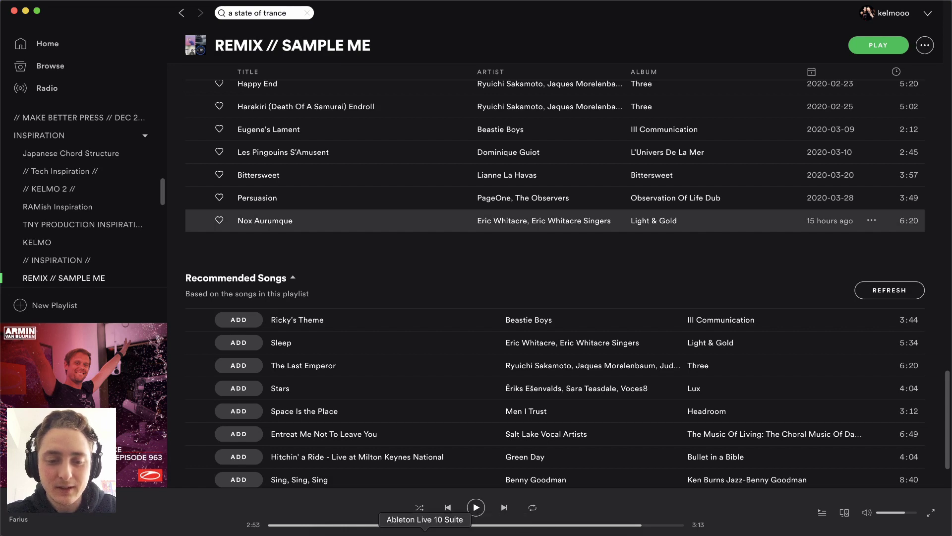
Switch back to Ableton Live, unfold and solo the 2 Audio track, and play its recording from locator 1
click(425, 531)
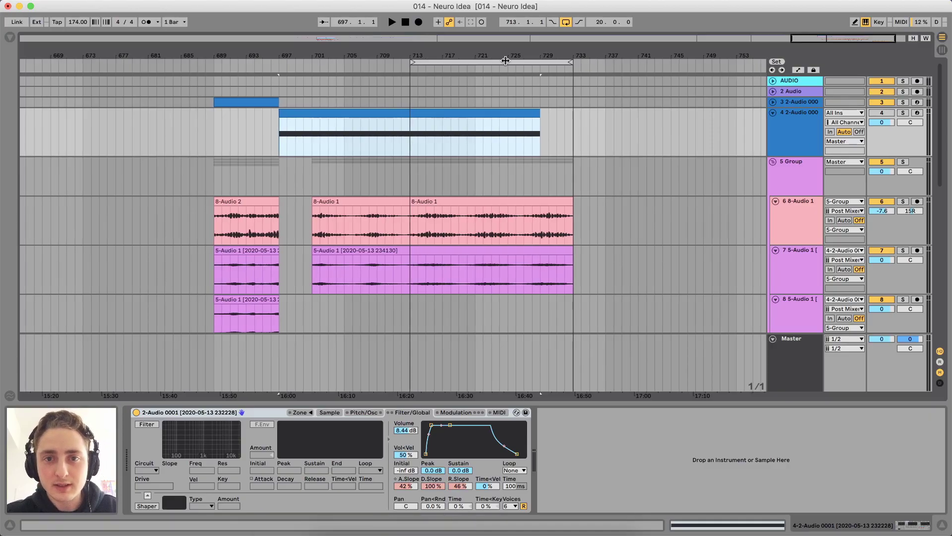
drag(506, 59, 688, 30)
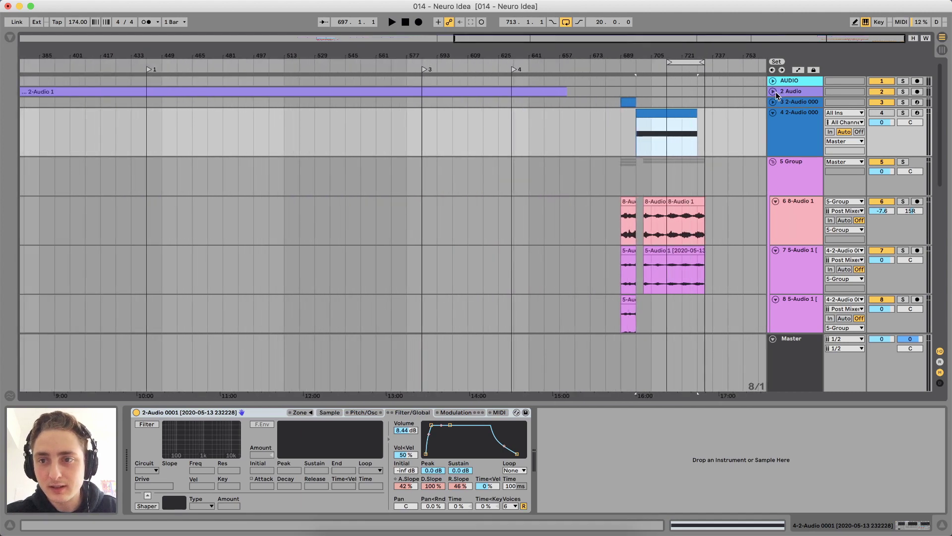
click(775, 93)
scroll(737, 97, left, 5)
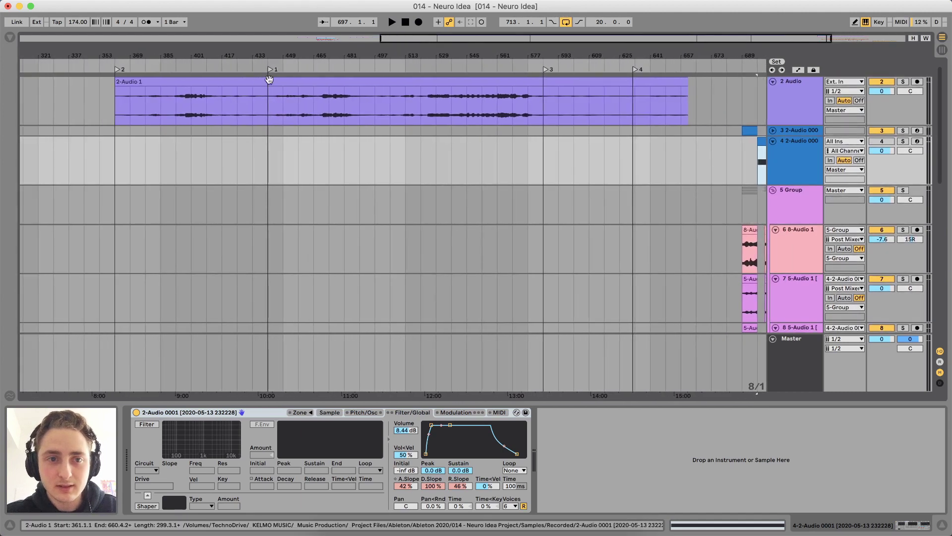
click(793, 112)
click(902, 82)
key(space)
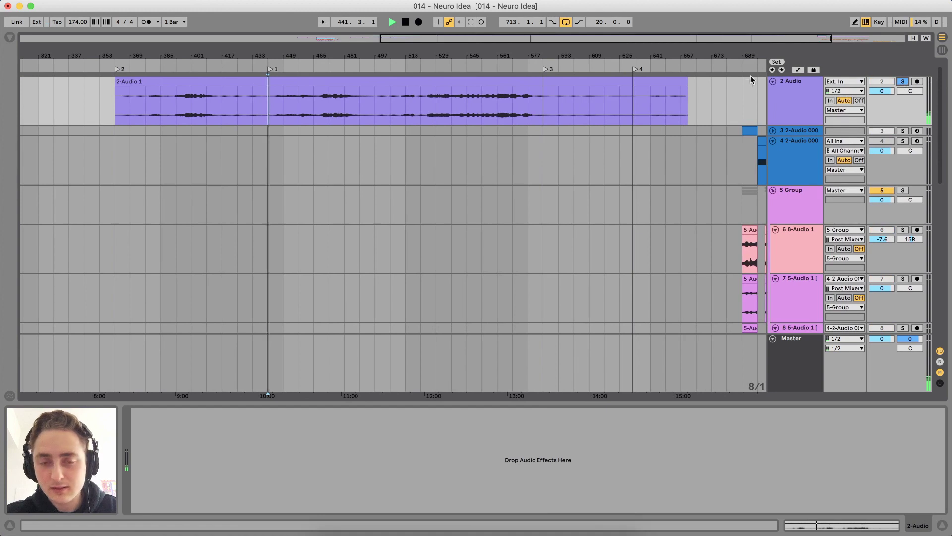
Open the 2-Audio 1 clip's sample settings, audition it from locator 3 and raise its gain to 11.1 dB
click(438, 90)
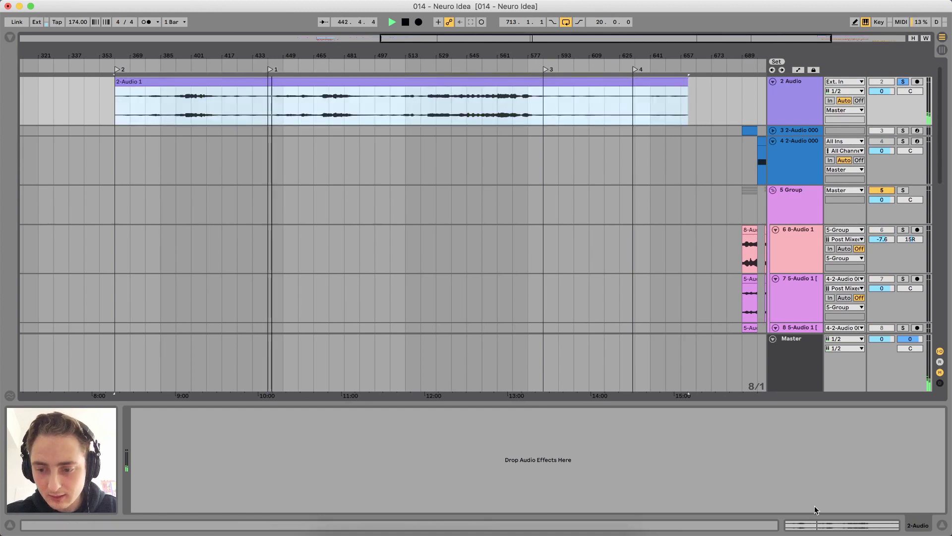
click(814, 525)
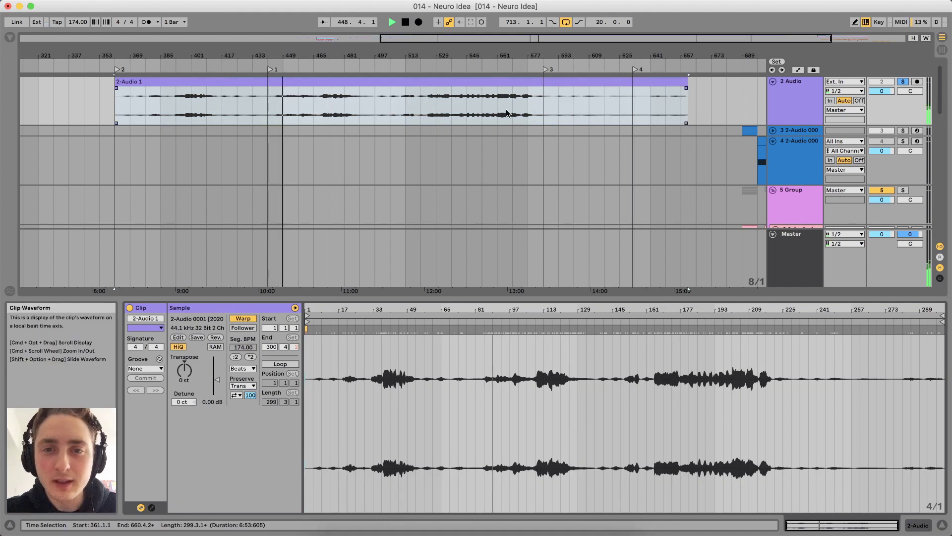
click(541, 103)
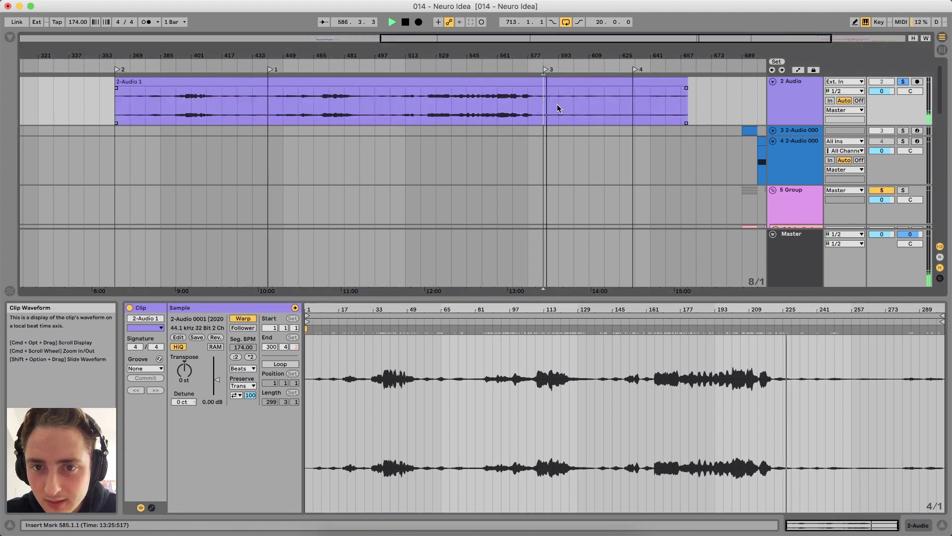
drag(554, 61, 479, 56)
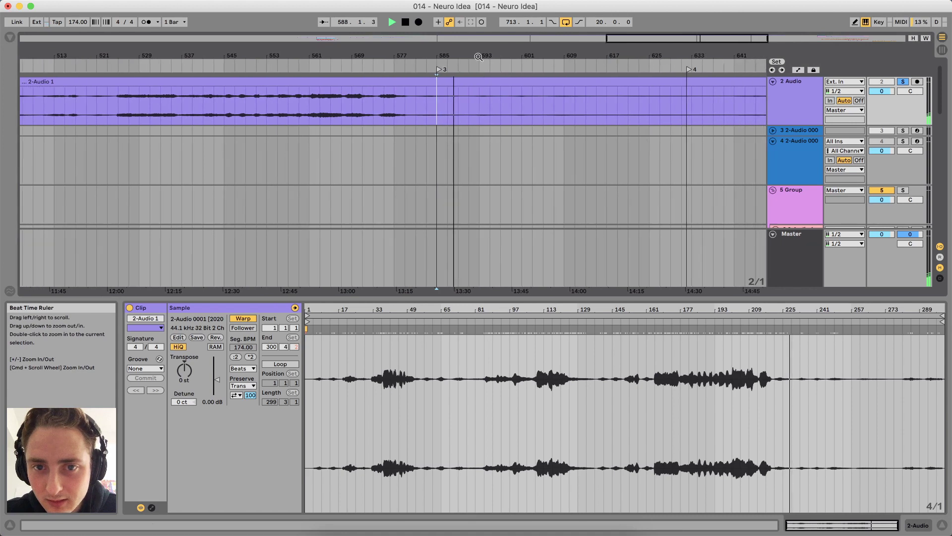
drag(217, 379, 217, 369)
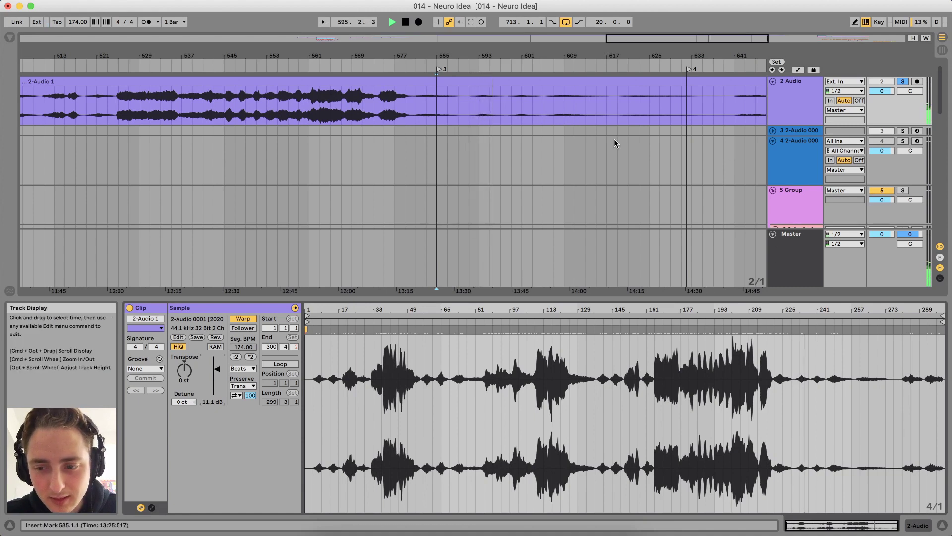
scroll(524, 115, right, 5)
scroll(525, 116, up, 1)
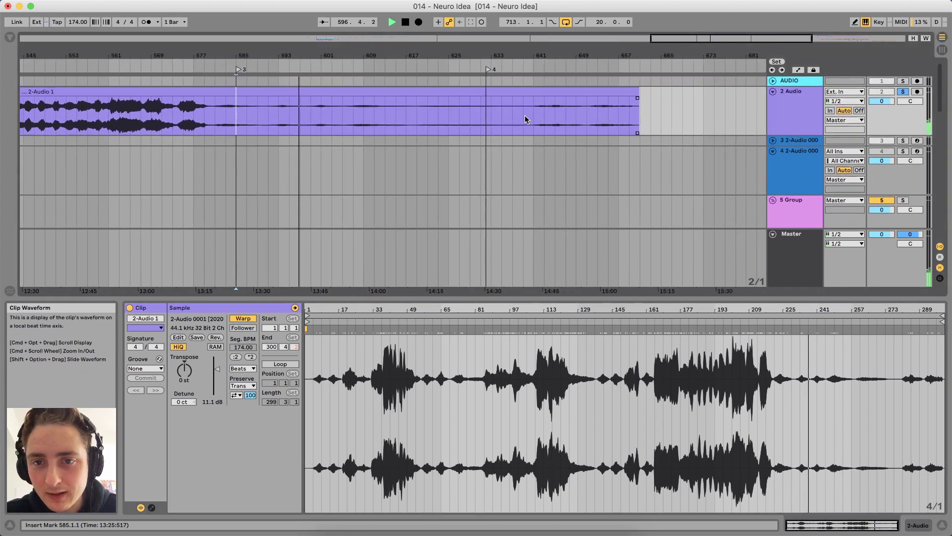
key(space)
Solo track 4 and select its MIDI clip in the arrangement
drag(563, 57, 317, 47)
click(799, 158)
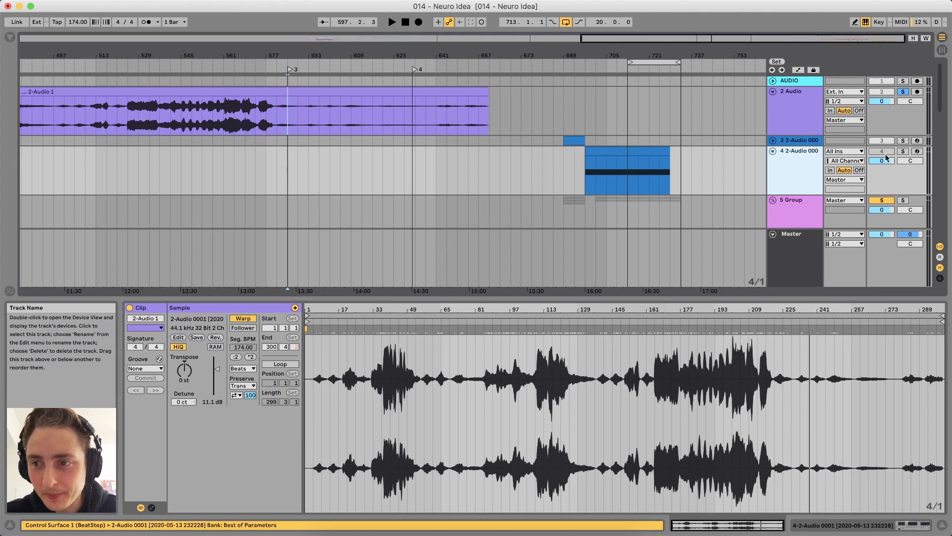
click(902, 151)
click(649, 159)
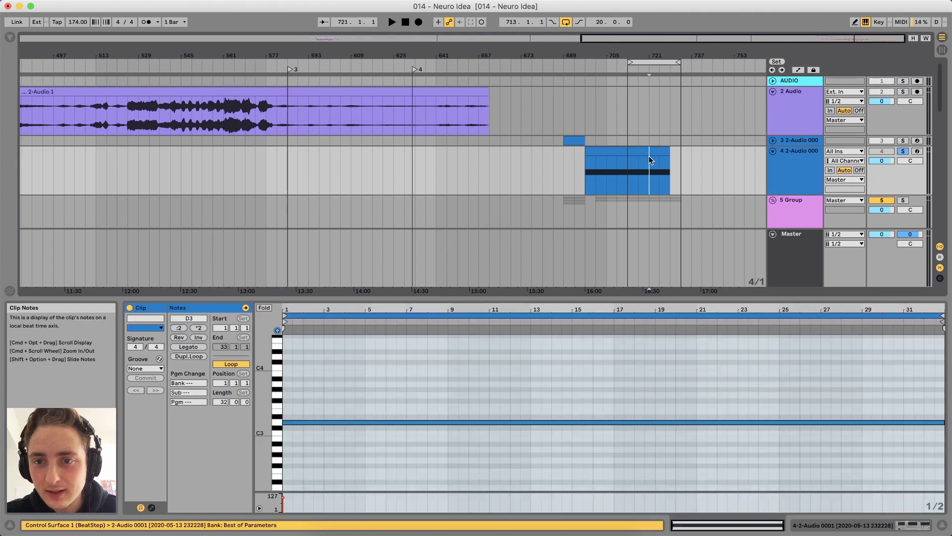
click(647, 153)
Arm track 4 for recording and review its Sampler's sample region and volume envelope
click(866, 524)
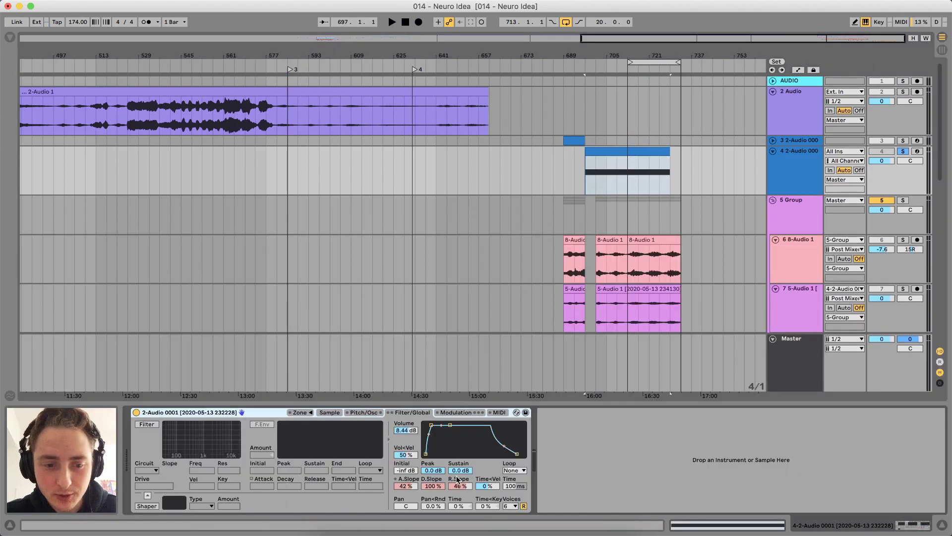
click(329, 413)
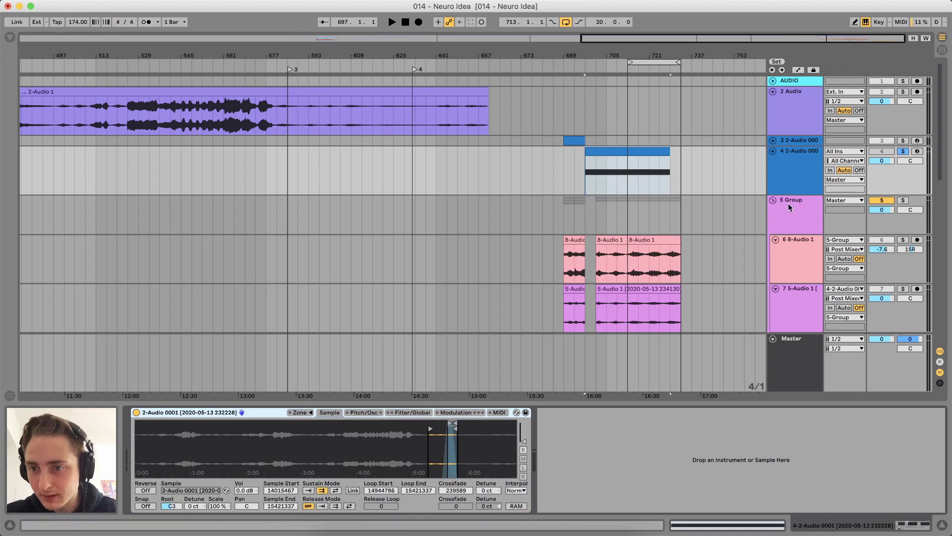
click(784, 152)
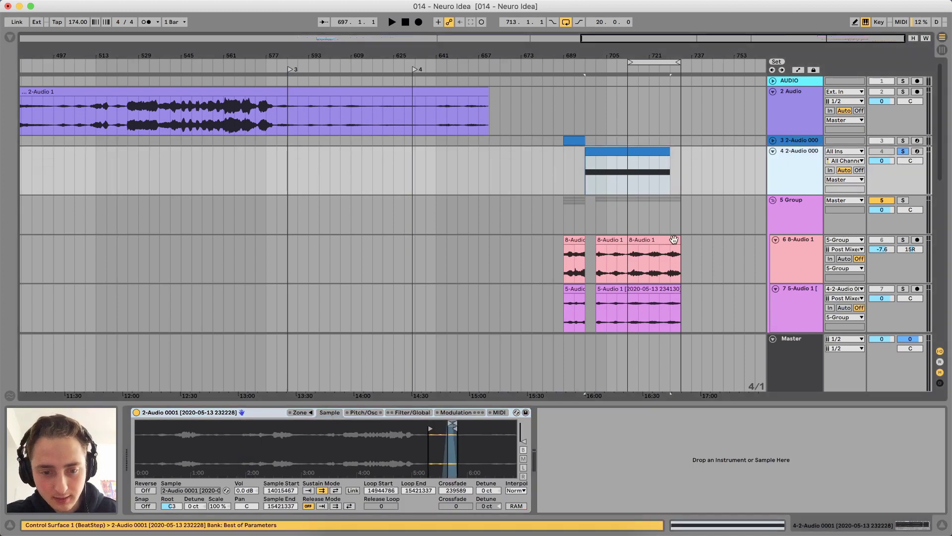
click(917, 152)
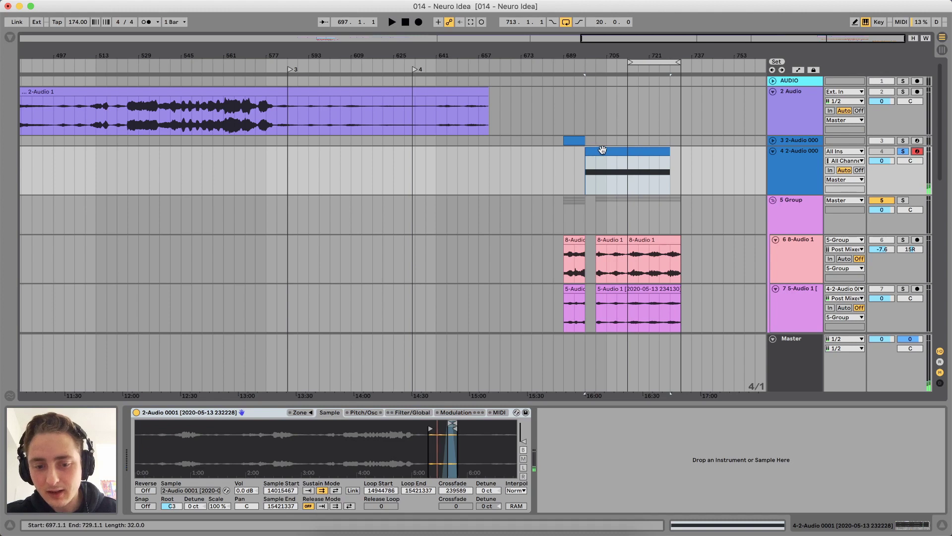
click(413, 412)
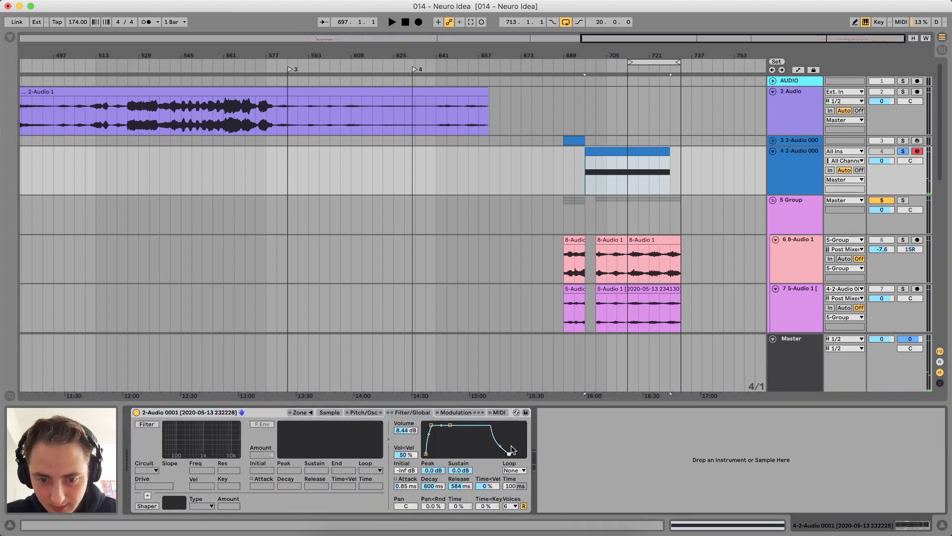
Check the held note in track 4's MIDI clip and play the clip through Sampler
double_click(610, 154)
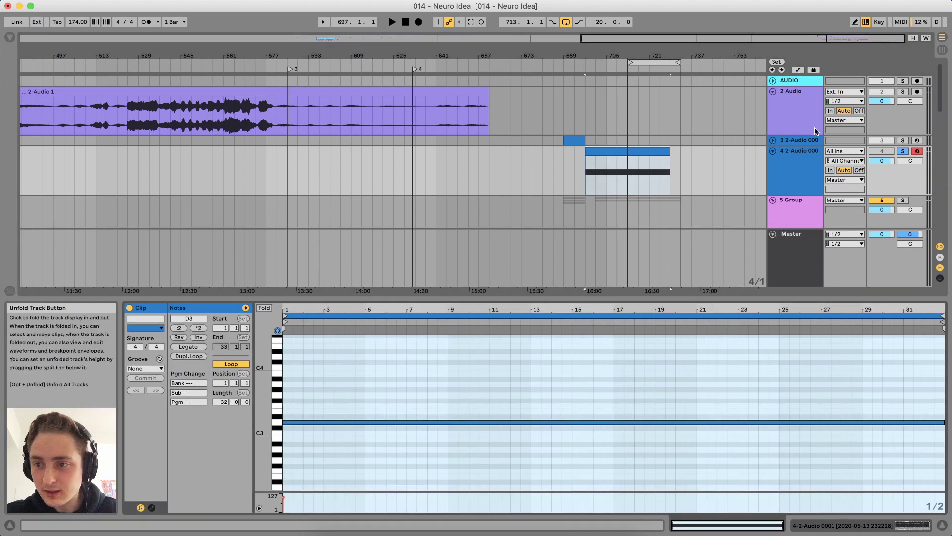
click(799, 150)
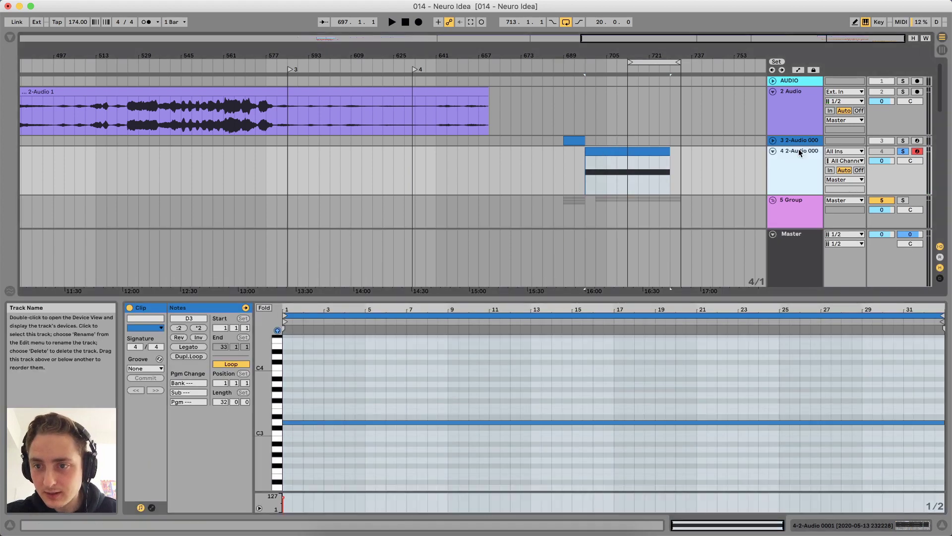
click(887, 528)
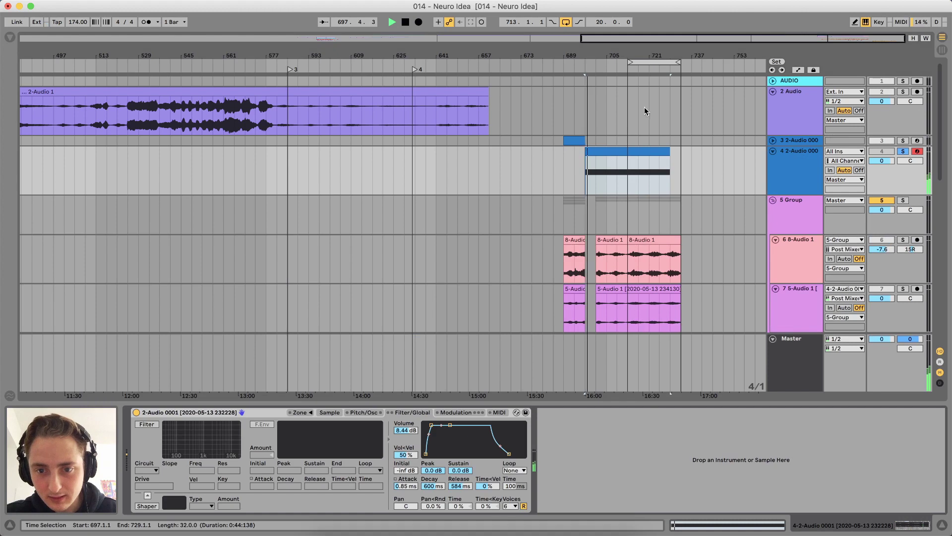
scroll(644, 106, down, 5)
scroll(644, 107, up, 3)
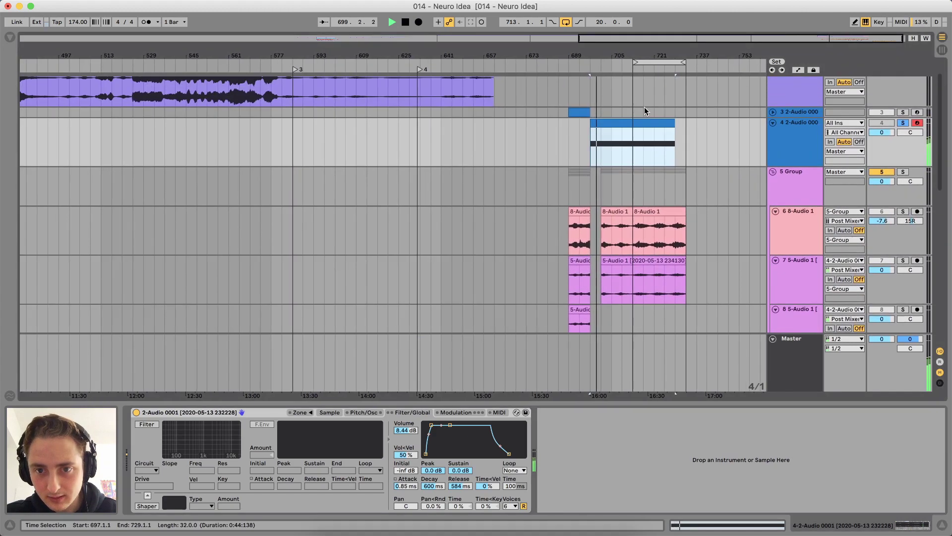
Examine Sampler's sample waveform closely around the sample start and crossfaded loop region
click(363, 412)
click(329, 412)
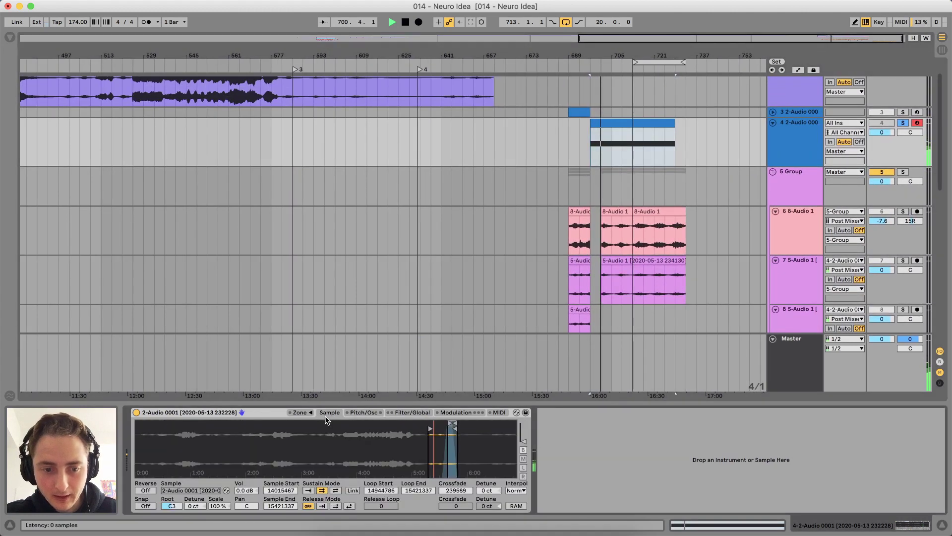
drag(440, 428, 409, 474)
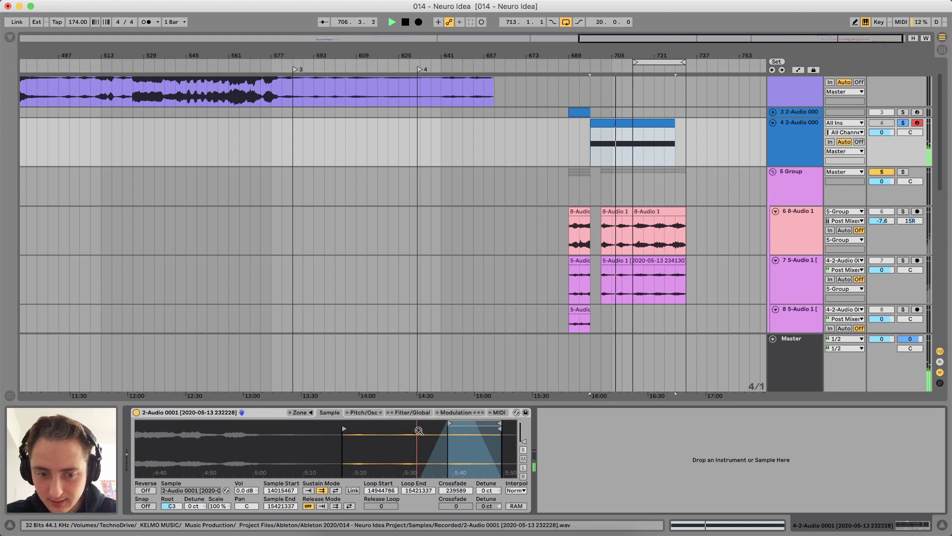
Lengthen the release of Sampler's volume envelope to 7.18 s
click(383, 412)
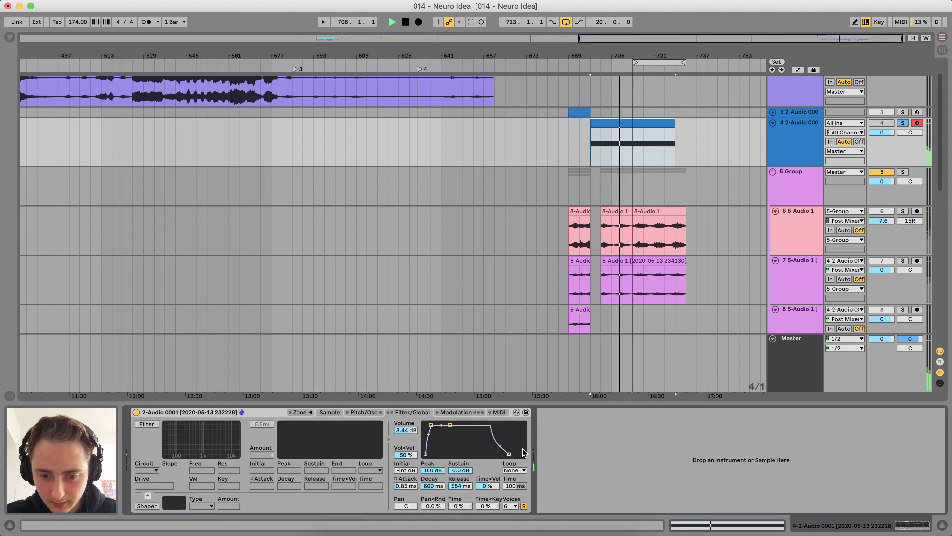
drag(511, 453, 515, 453)
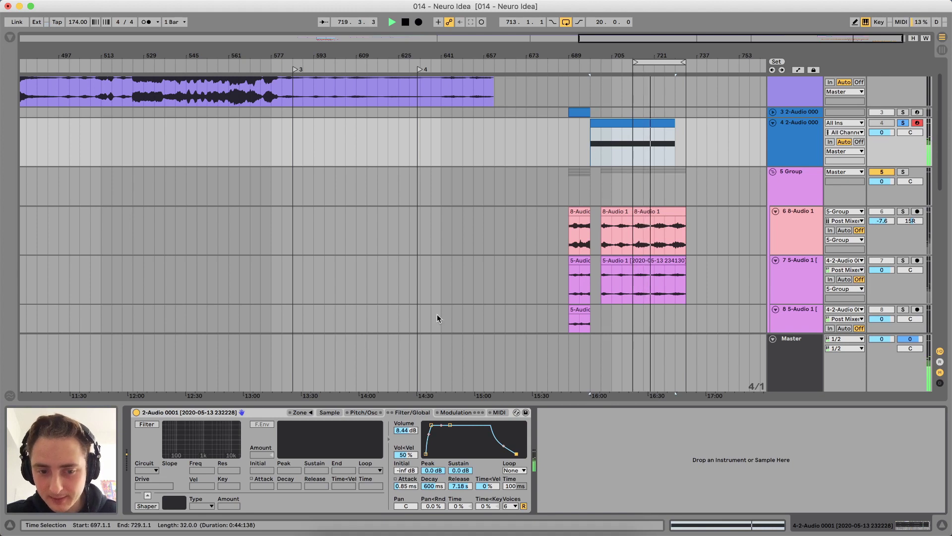
Review Sampler's sample region and crossfaded loop during playback, and stop playback
click(329, 412)
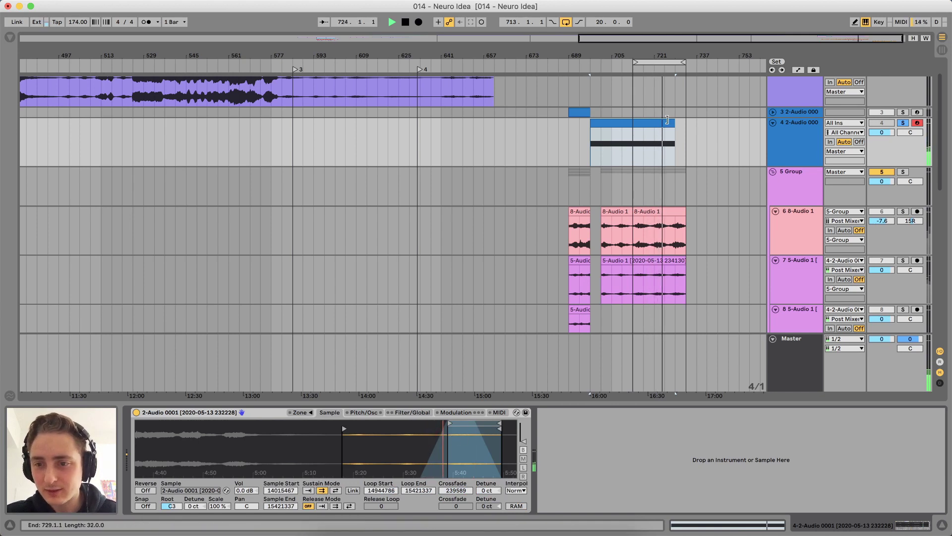
key(space)
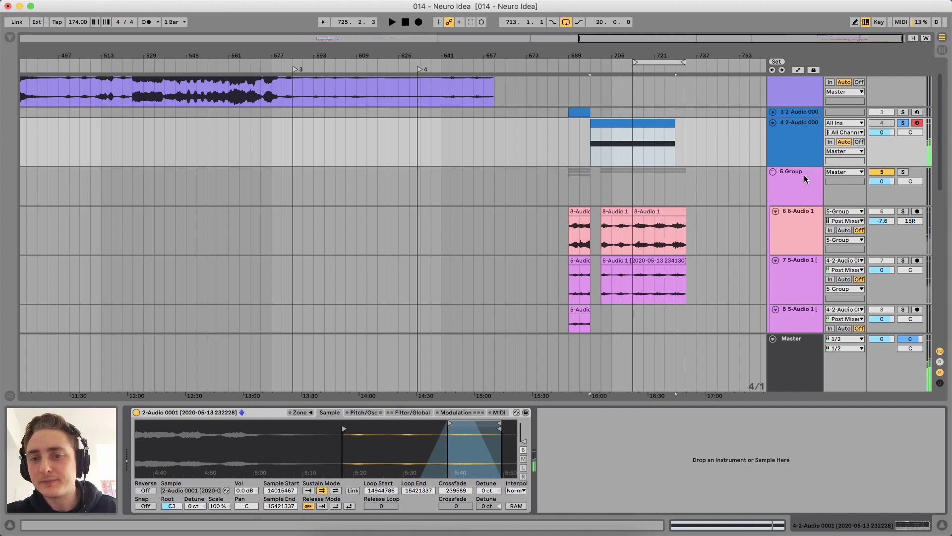
Select the long audio clip on track 7 and solo that track
click(668, 209)
click(647, 260)
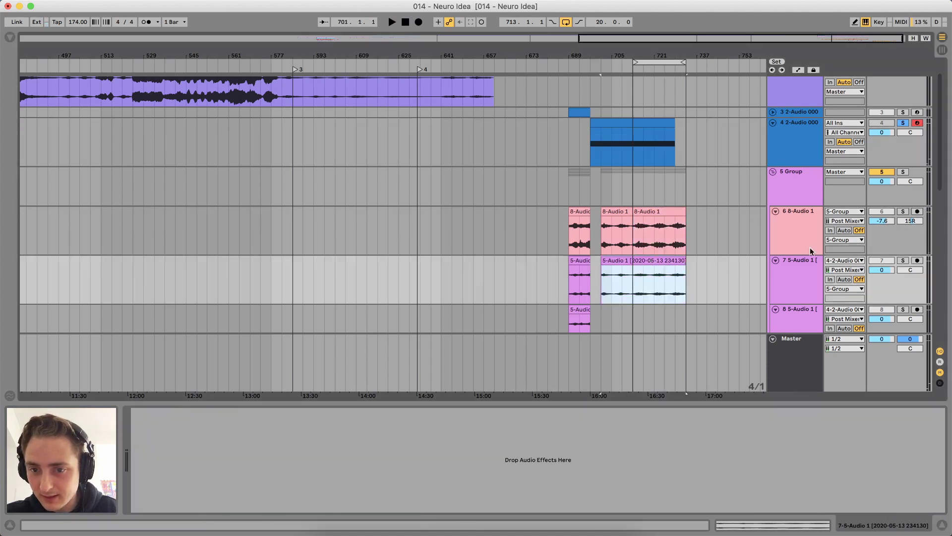
click(902, 261)
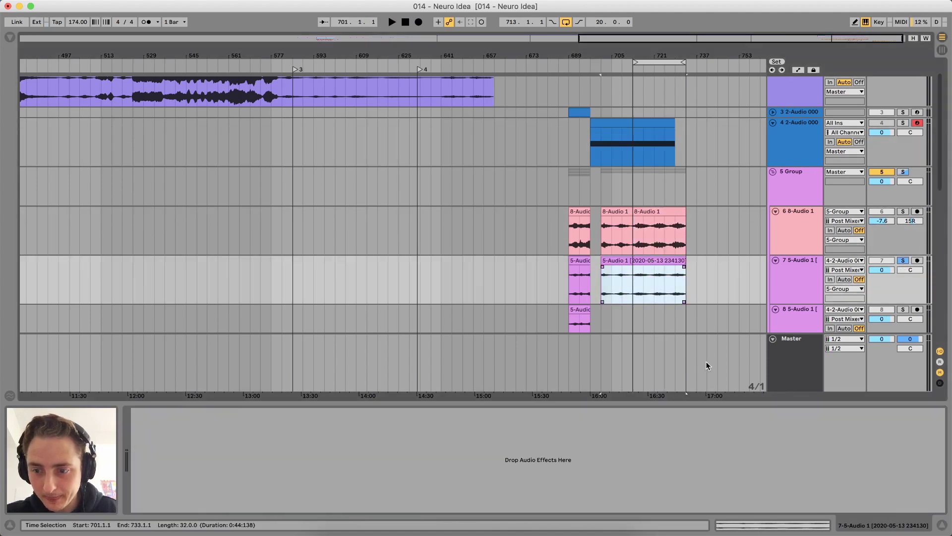
Switch off the whole audio effect rack on 5 Group
click(794, 175)
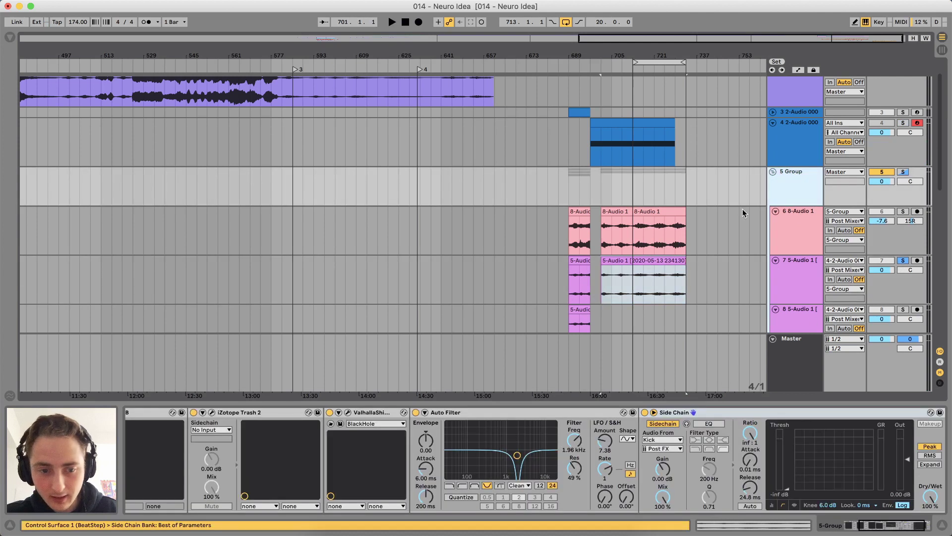
scroll(496, 458, left, 3)
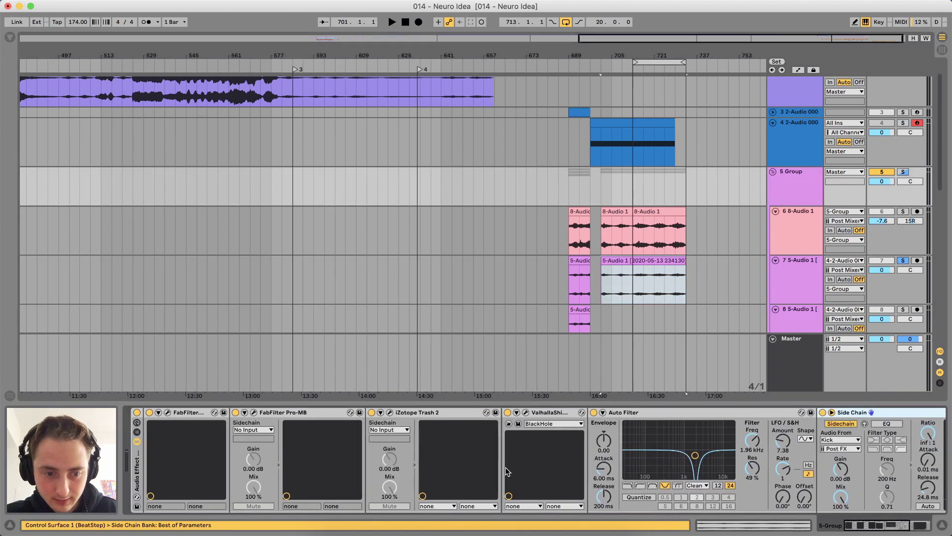
click(137, 413)
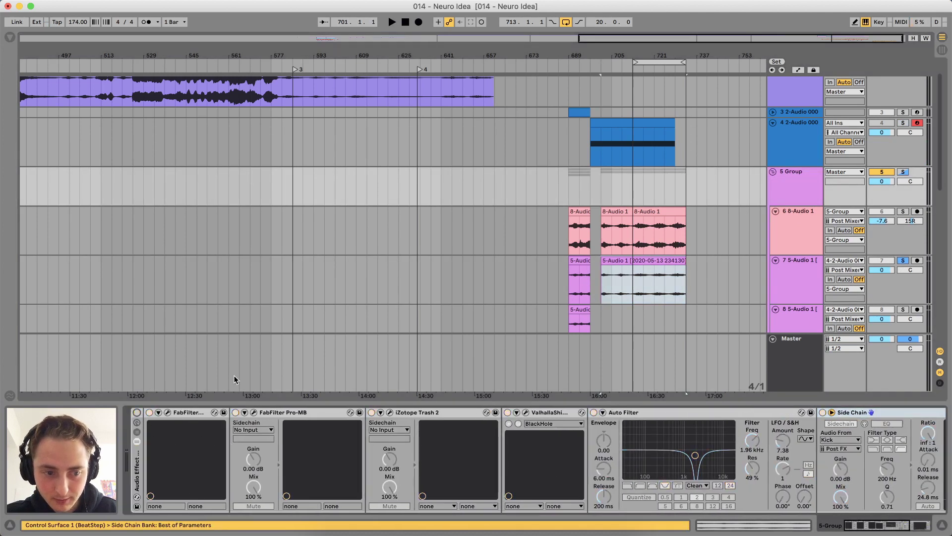
Play from bar 713 with track 6 soloed, and compare it with track 7 soloed
click(633, 231)
click(903, 212)
key(space)
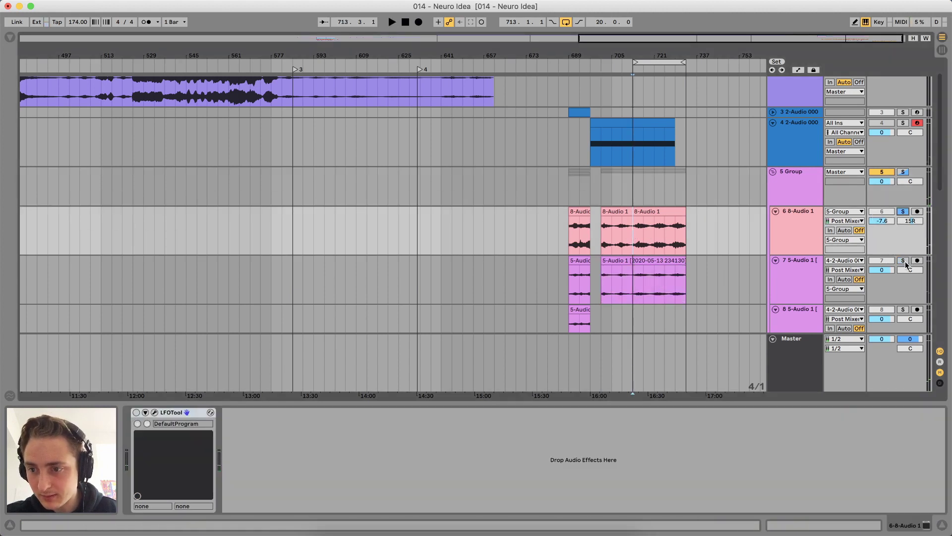
click(903, 262)
key(space)
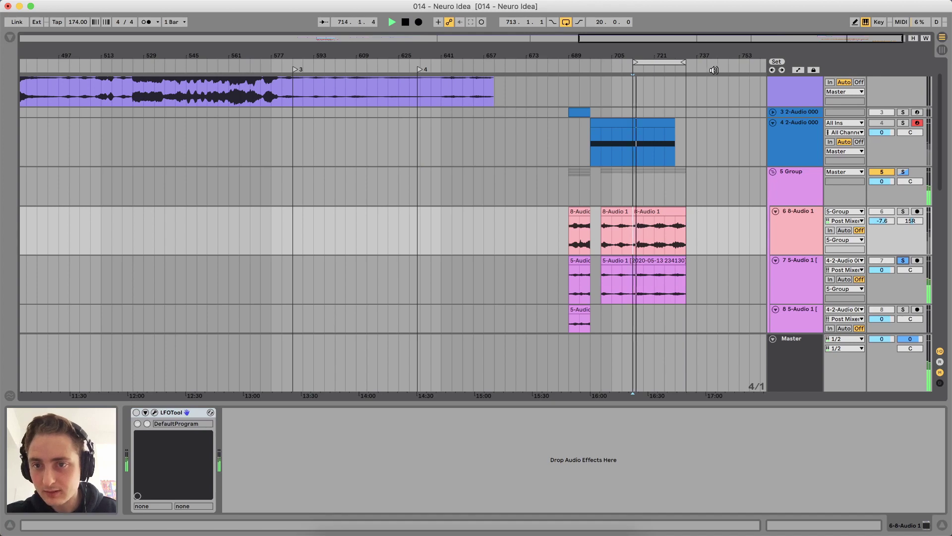
drag(692, 51, 693, 52)
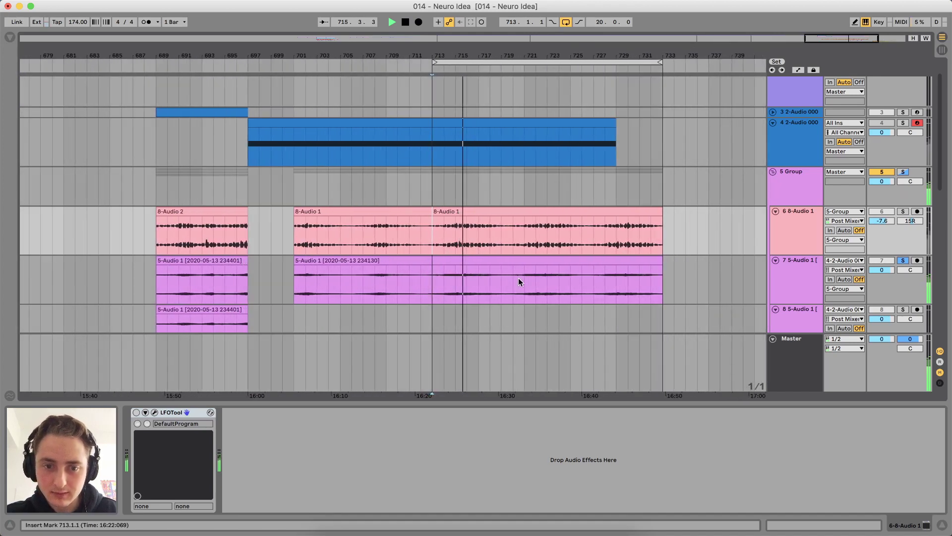
scroll(622, 223, down, 3)
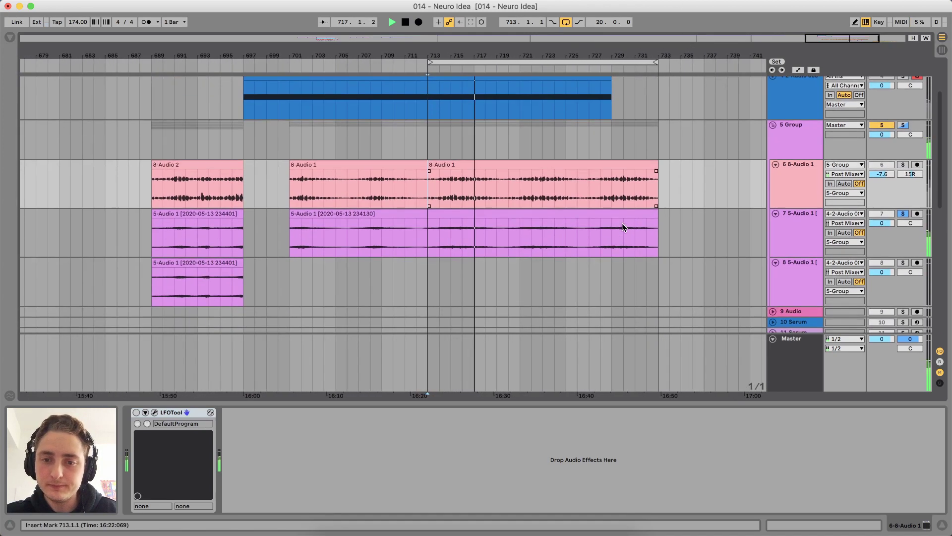
scroll(622, 223, right, 5)
scroll(622, 223, up, 1)
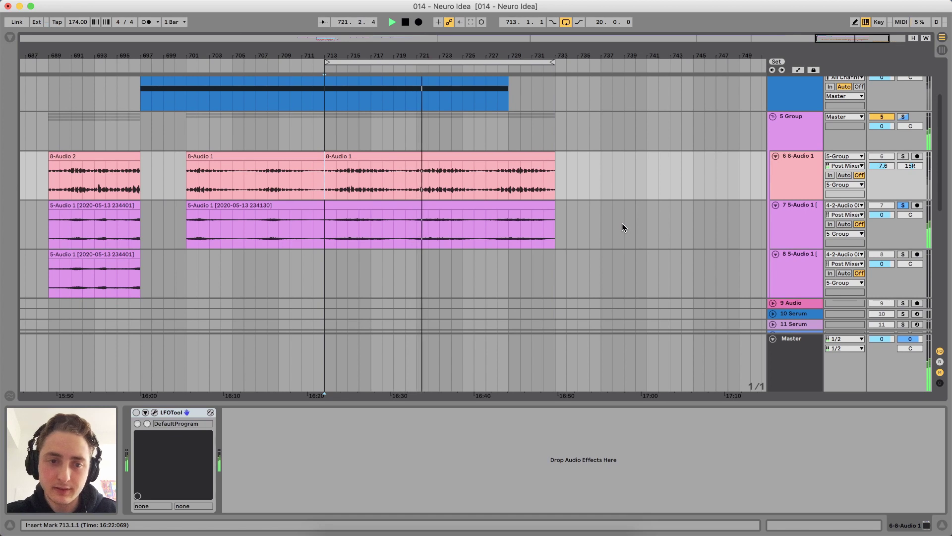
key(space)
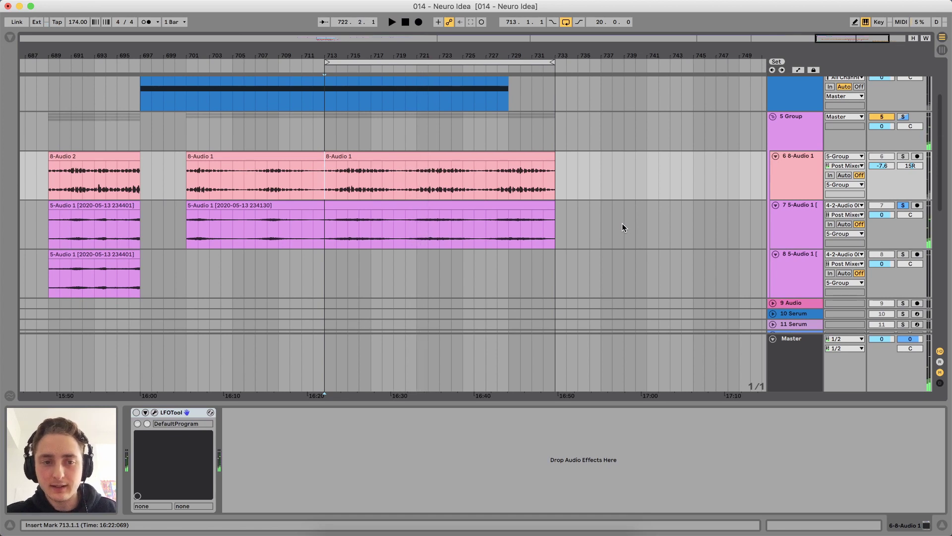
Play track 7's long clip from its start at bar 701, and stop playback
click(211, 211)
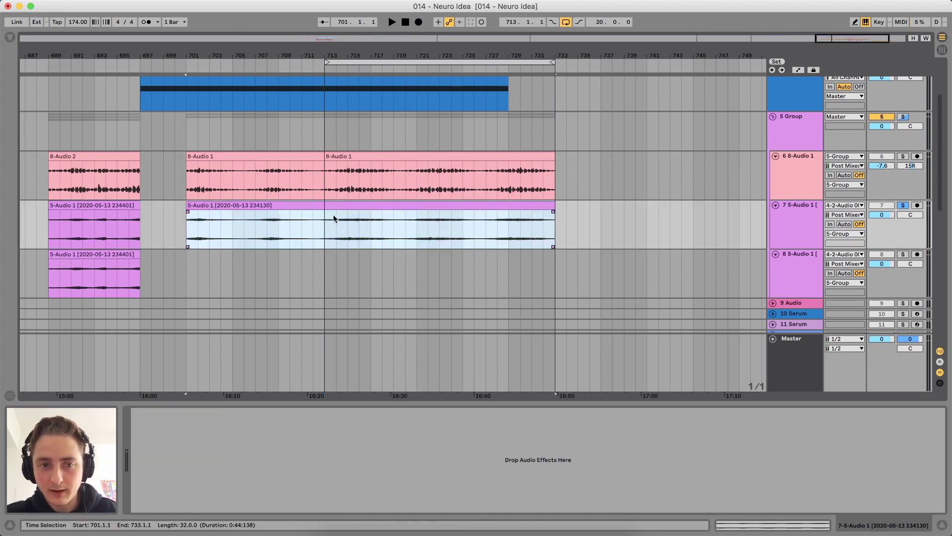
scroll(386, 186, down, 10)
scroll(392, 185, up, 8)
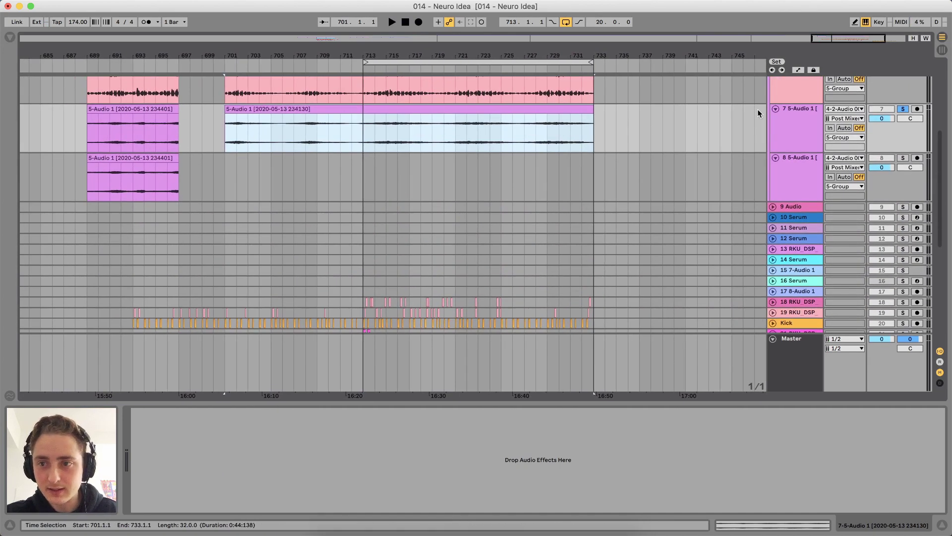
key(space)
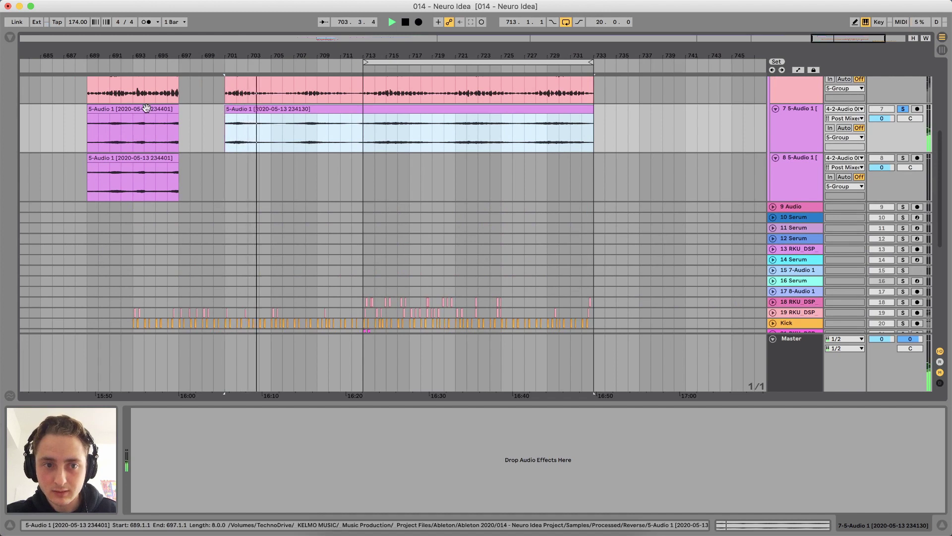
key(space)
Compare bars 713 to 733 of track 7's long clip with the two 8-Audio 1 clips on track 6
click(287, 109)
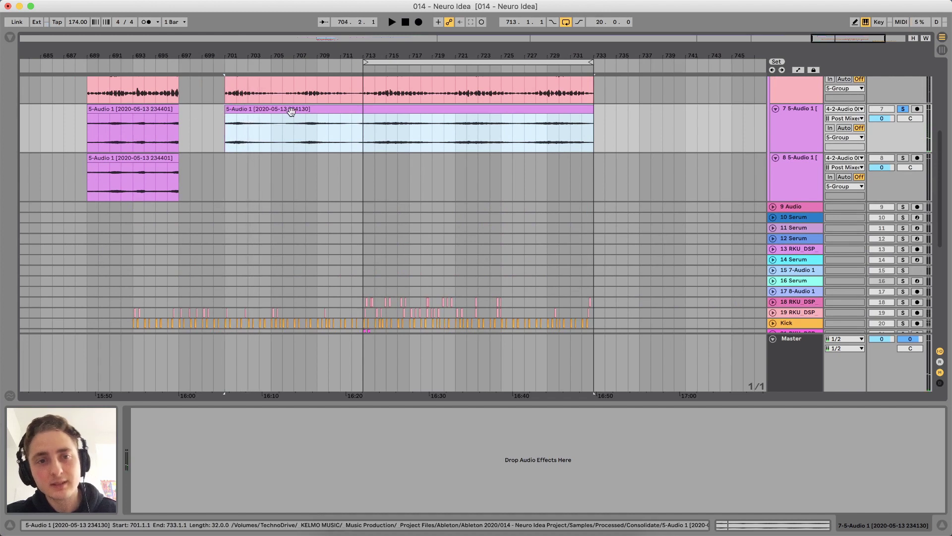
click(366, 131)
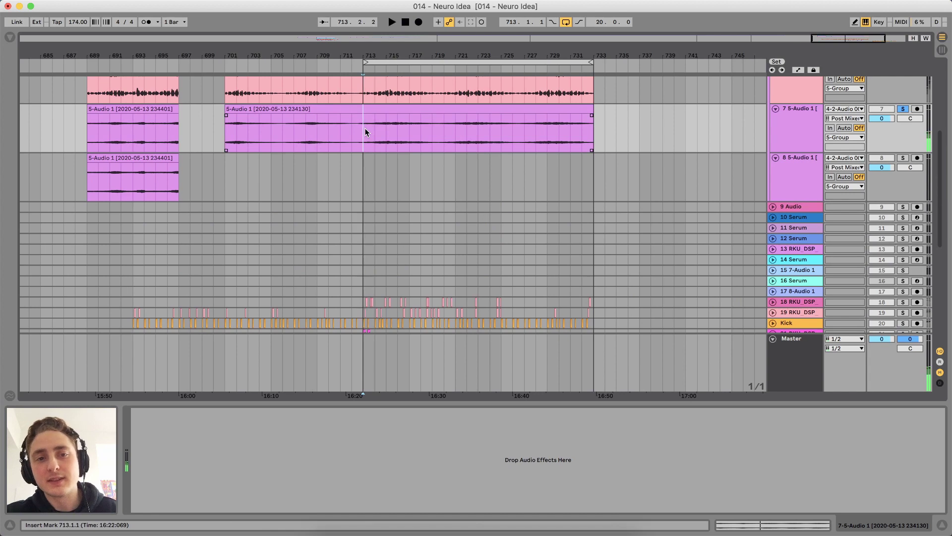
drag(366, 132, 593, 133)
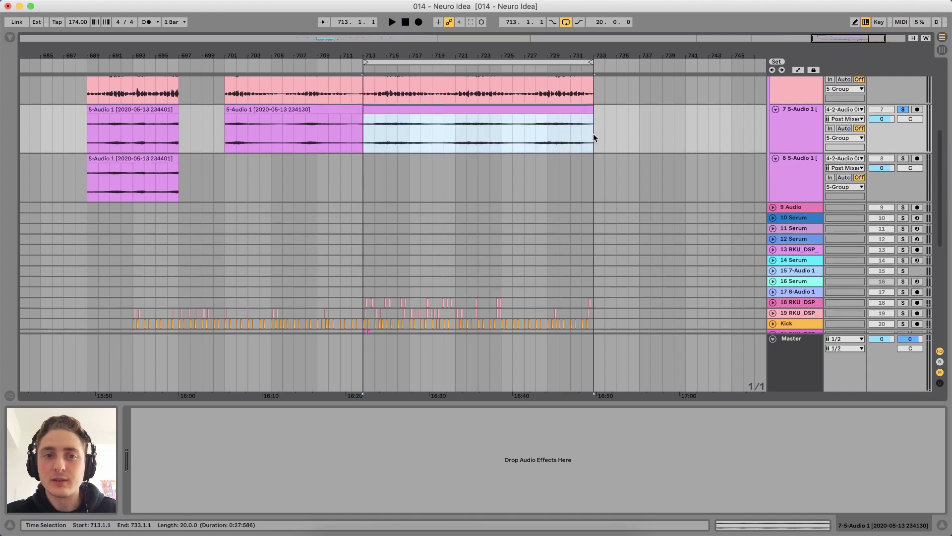
scroll(355, 147, up, 4)
click(332, 187)
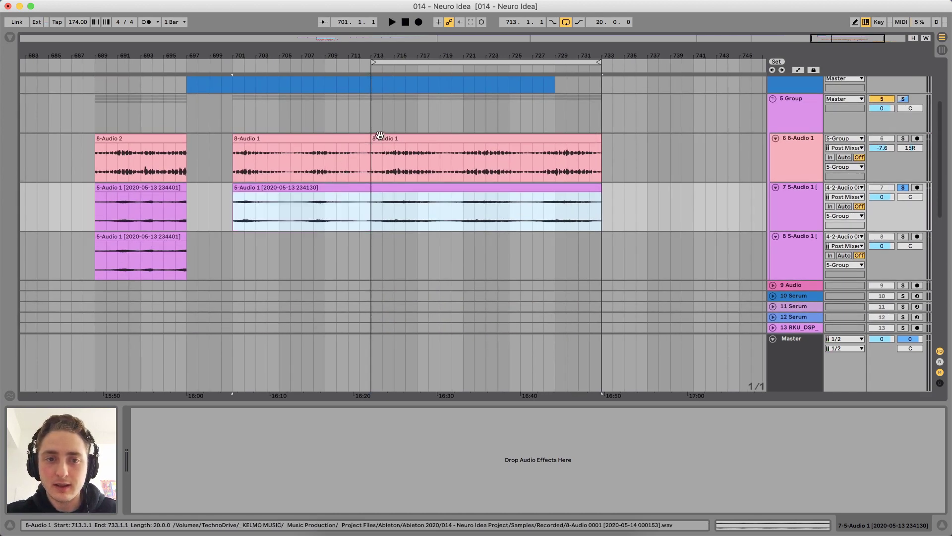
right_click(381, 130)
click(347, 142)
click(346, 140)
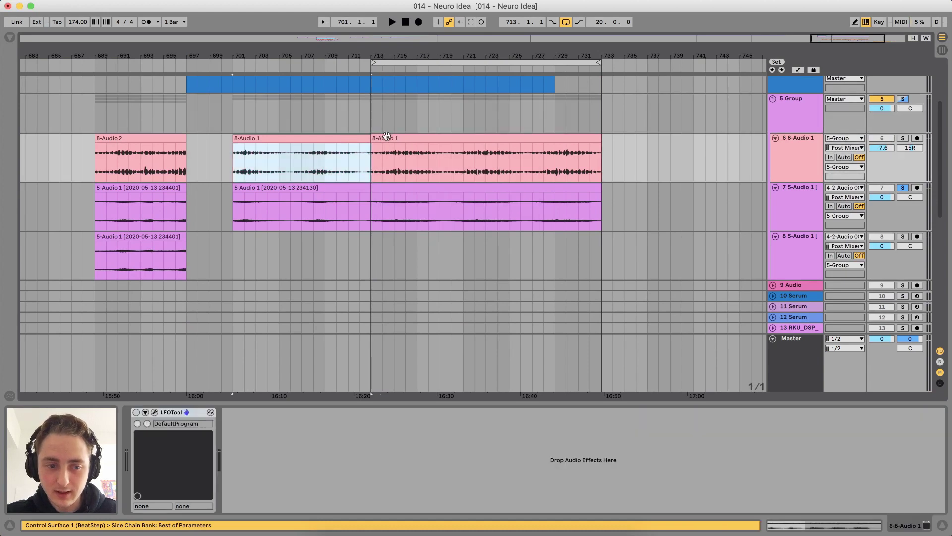
click(417, 137)
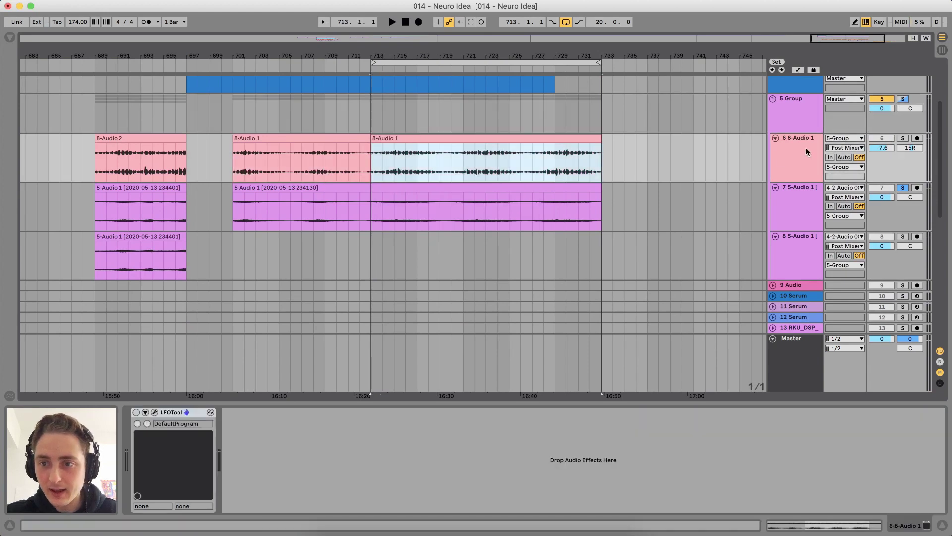
Turn on the LFOTool device on track 6 and move it to track 7
click(794, 191)
click(788, 141)
click(788, 116)
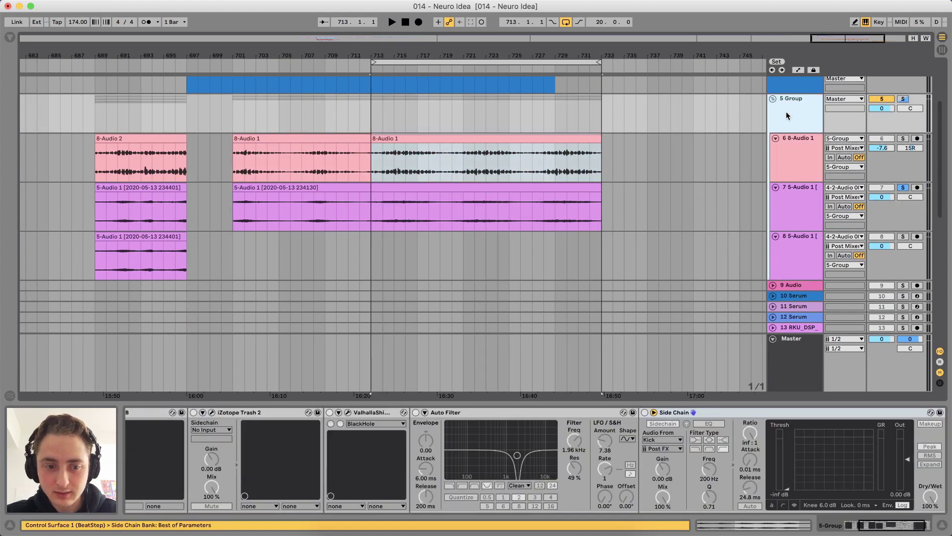
click(806, 141)
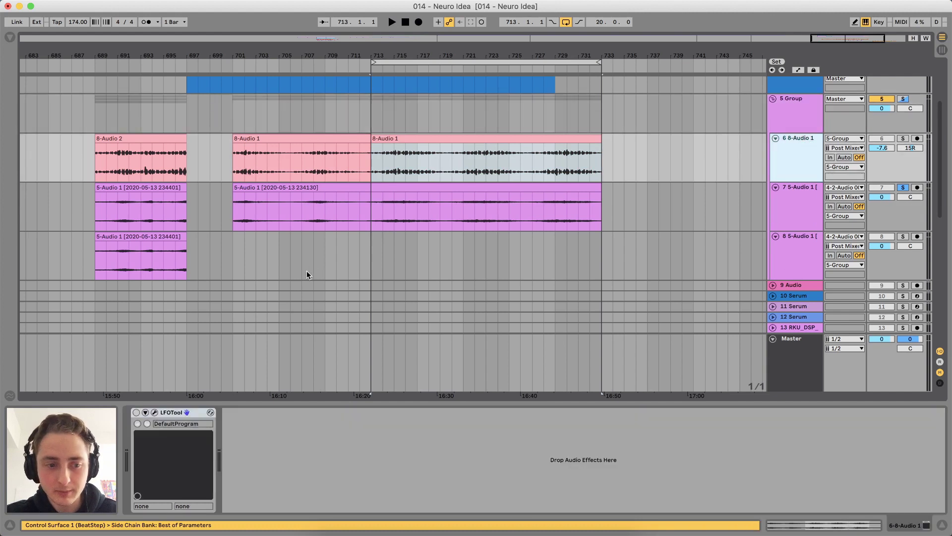
click(180, 419)
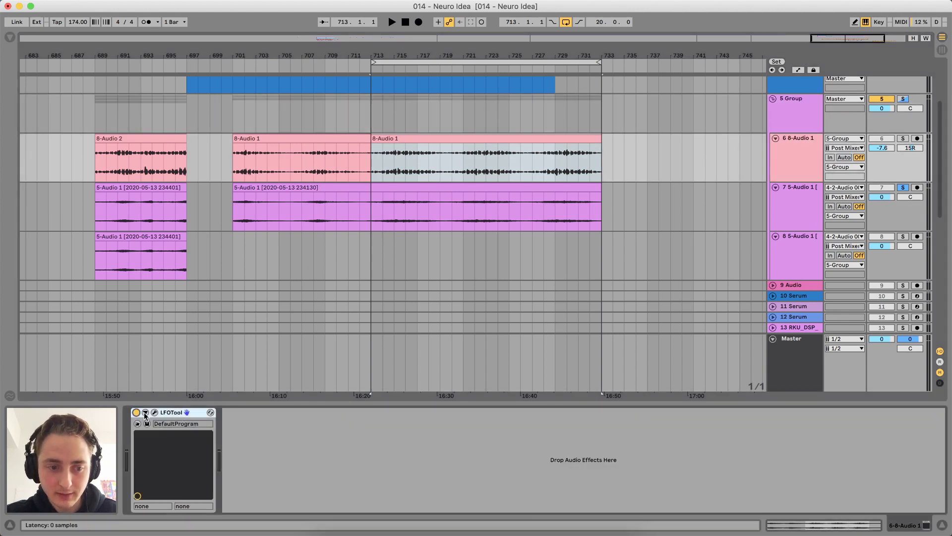
click(477, 199)
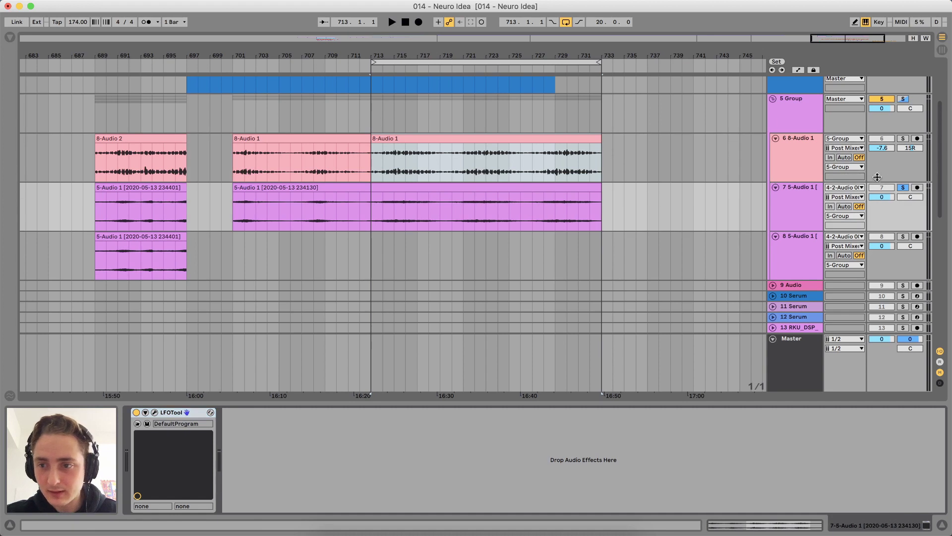
Play track 7 from bar 713 through LFOTool while examining its LFO graph and preset list
key(space)
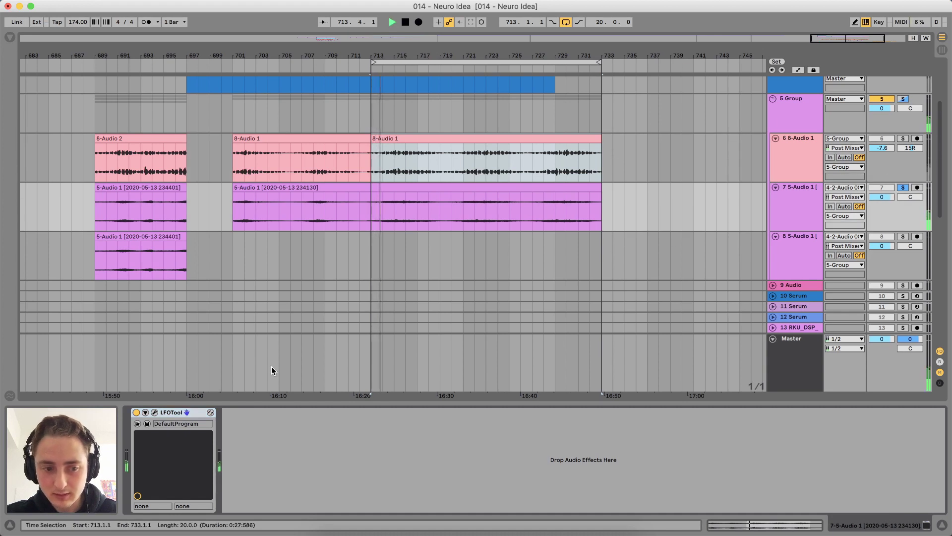
click(155, 412)
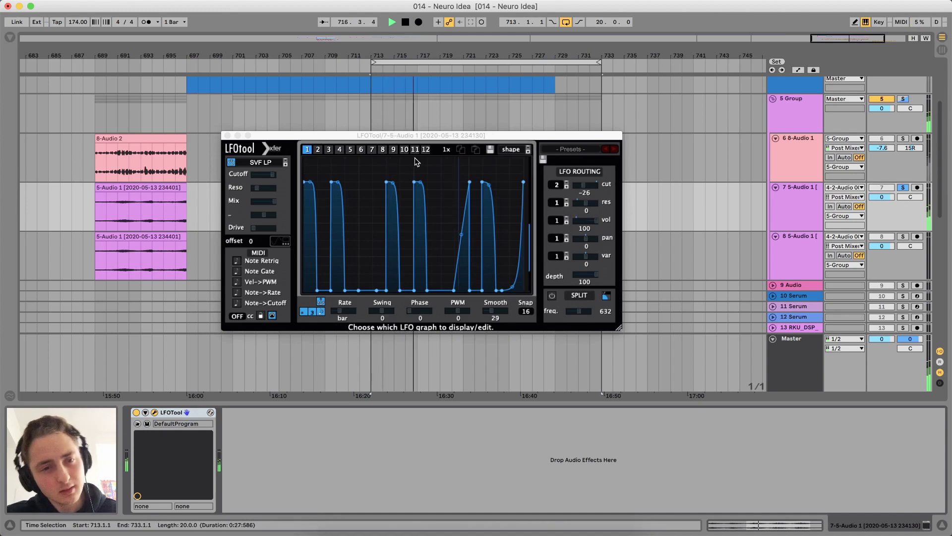
click(578, 149)
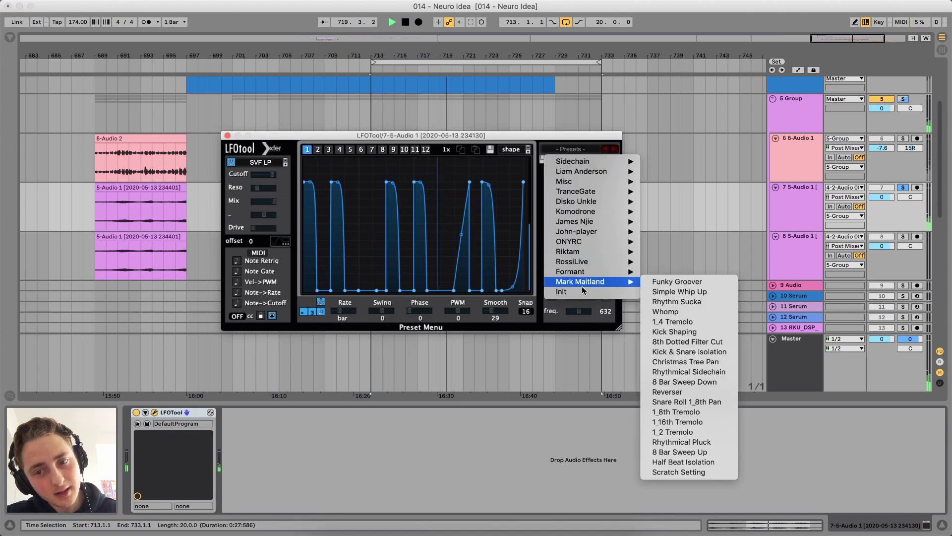
click(677, 158)
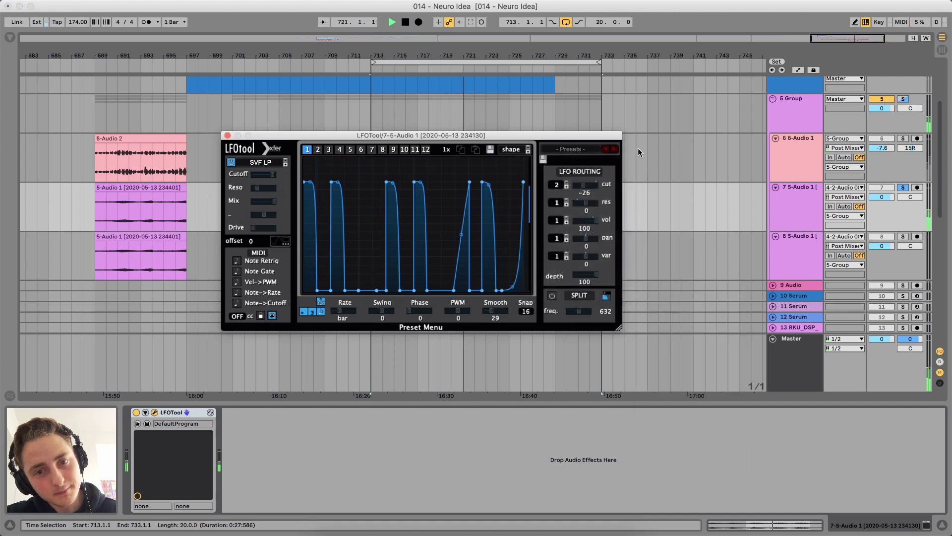
click(642, 147)
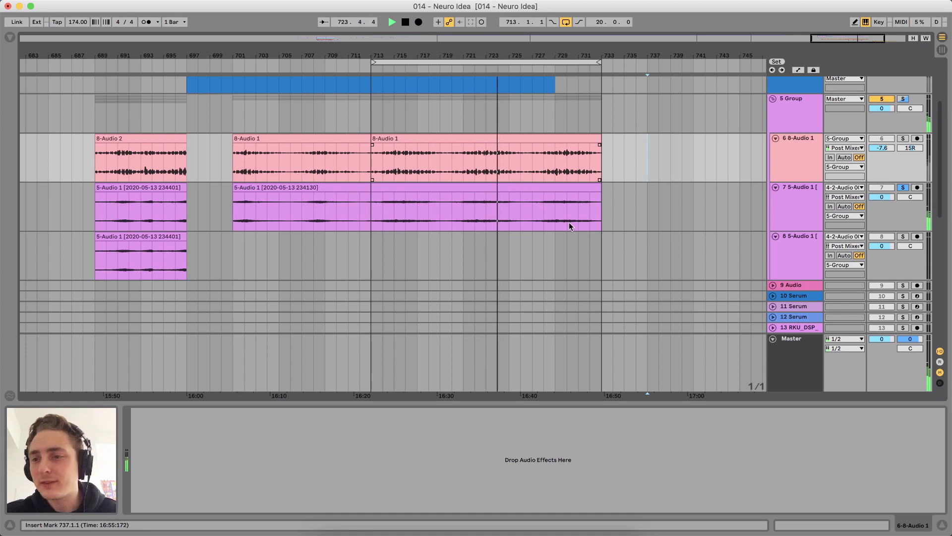
click(395, 201)
key(space)
Move track 6's 8-Audio 1 clip that starts at bar 713 to start at bar 733
click(228, 135)
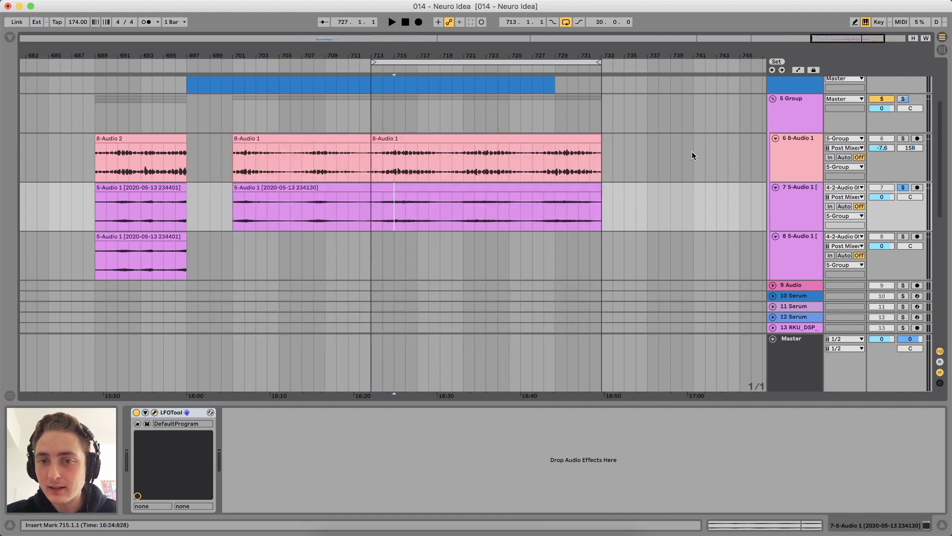
click(511, 141)
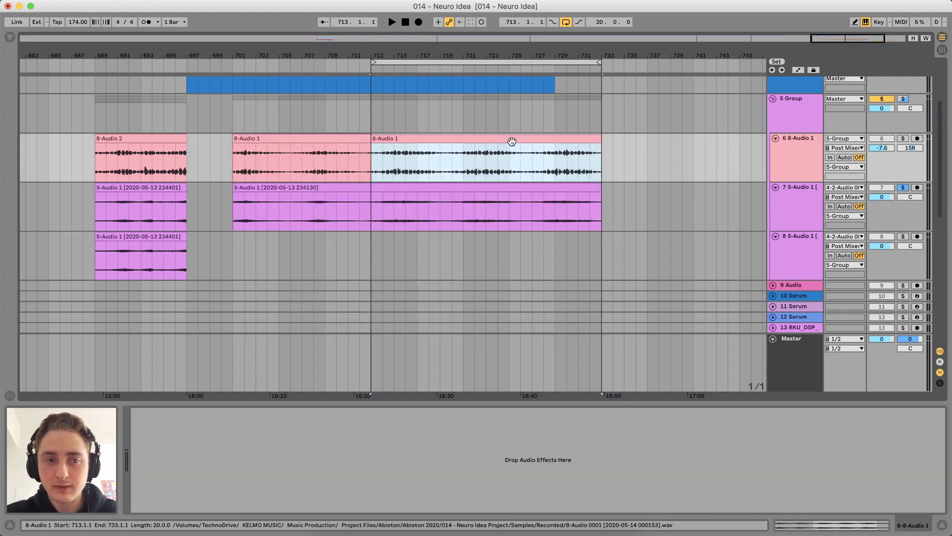
drag(511, 142, 743, 149)
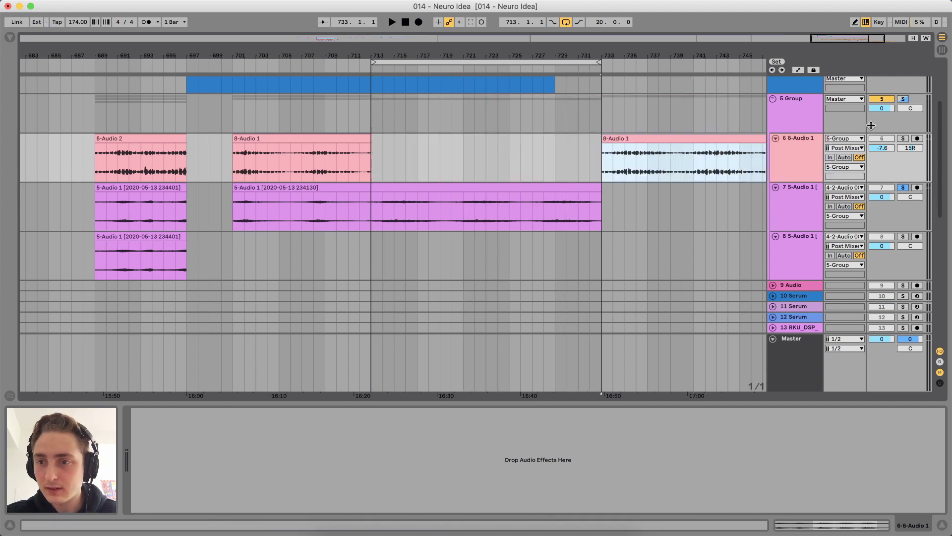
click(839, 140)
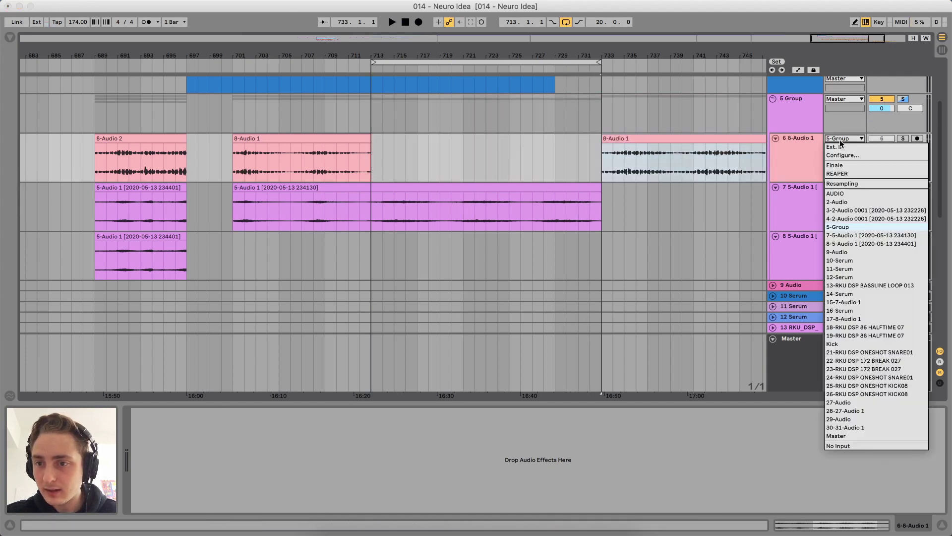
click(843, 187)
click(917, 138)
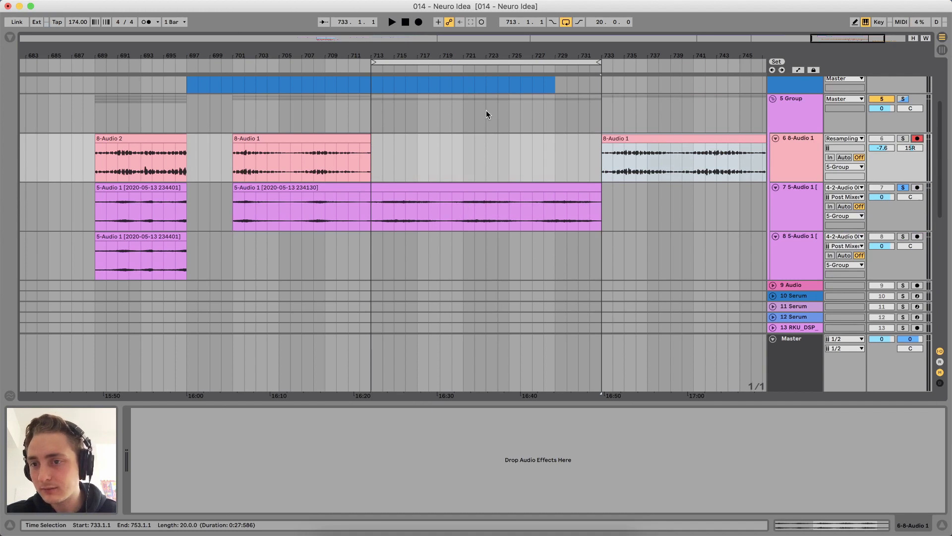
click(852, 139)
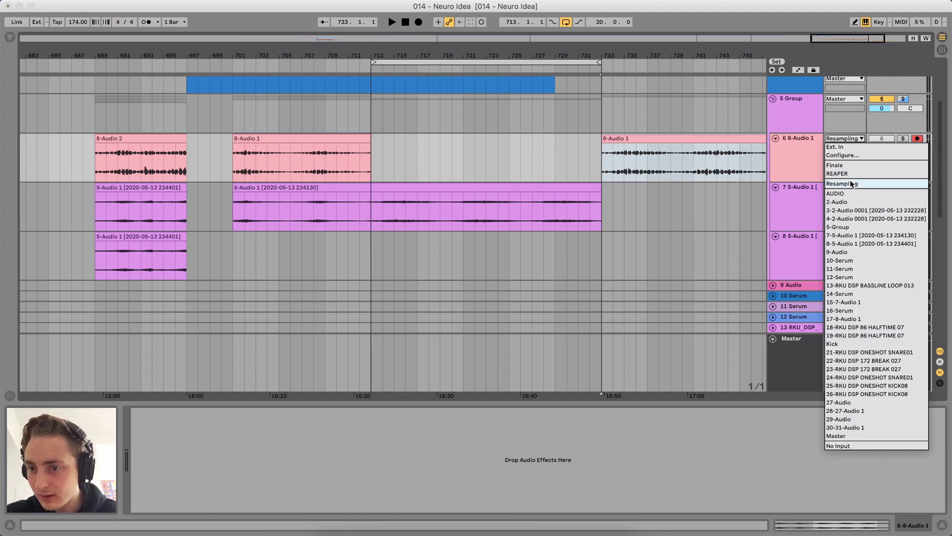
click(848, 236)
Record track 7's LFOTool-gated output onto track 6 from bar 713 to bar 733, then stop the transport
click(789, 199)
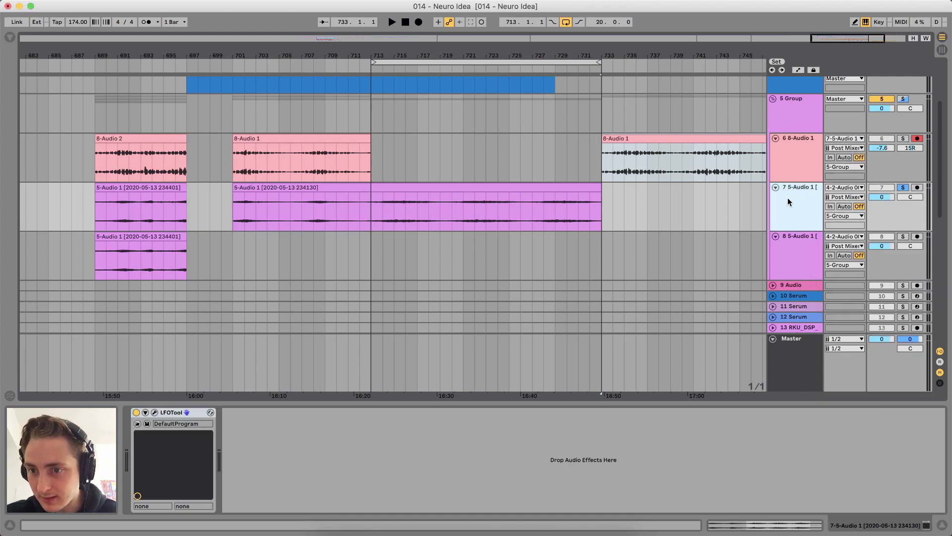
click(799, 144)
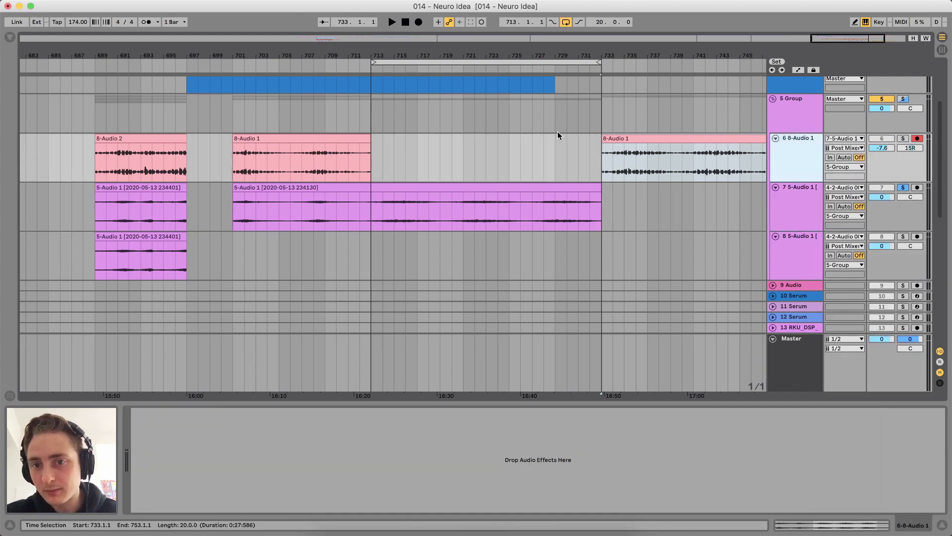
click(374, 142)
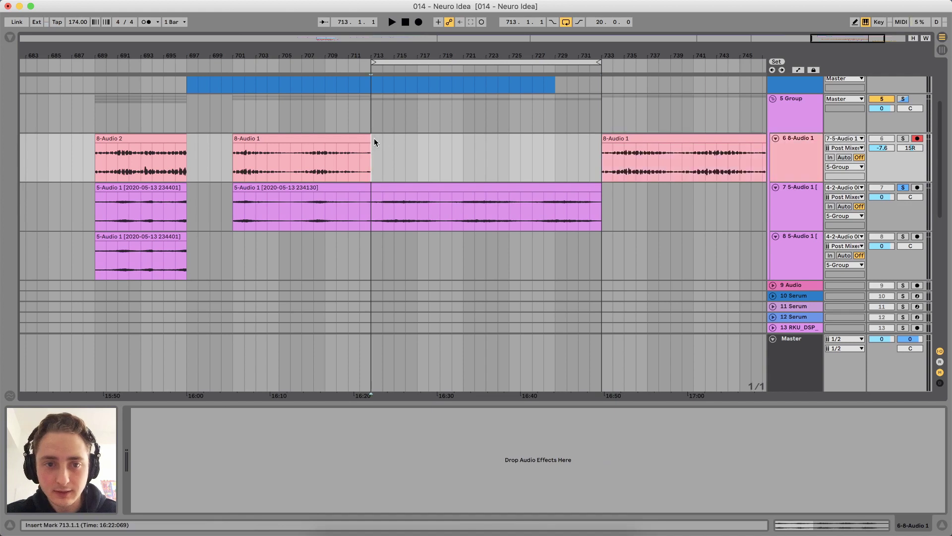
click(802, 189)
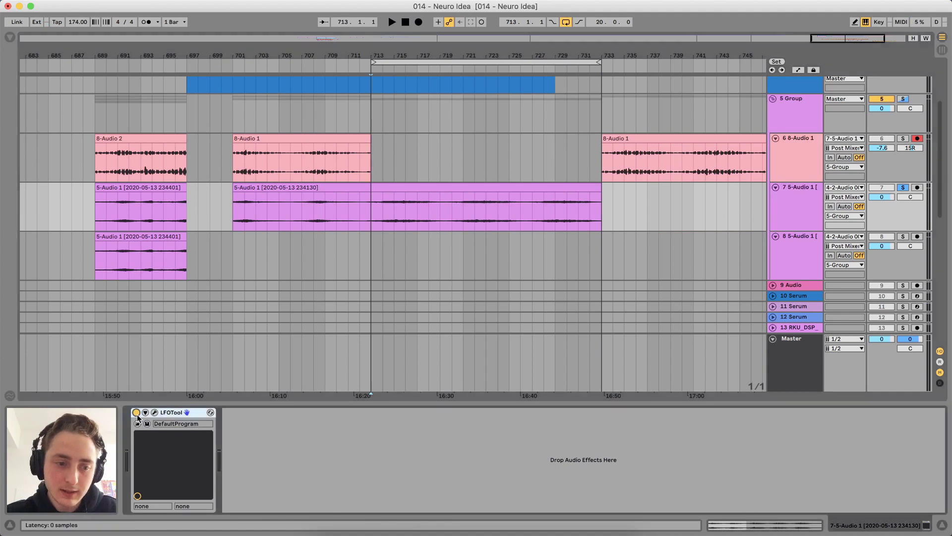
click(377, 178)
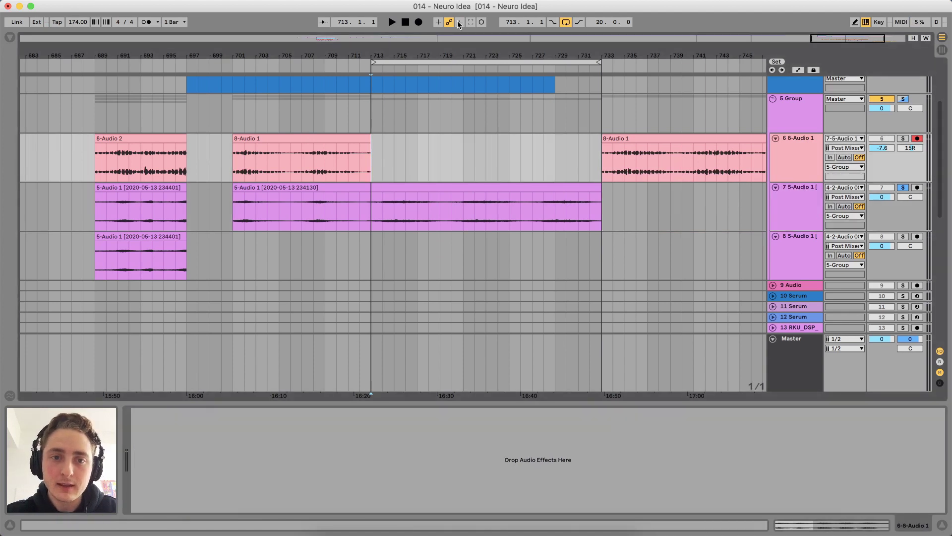
click(419, 22)
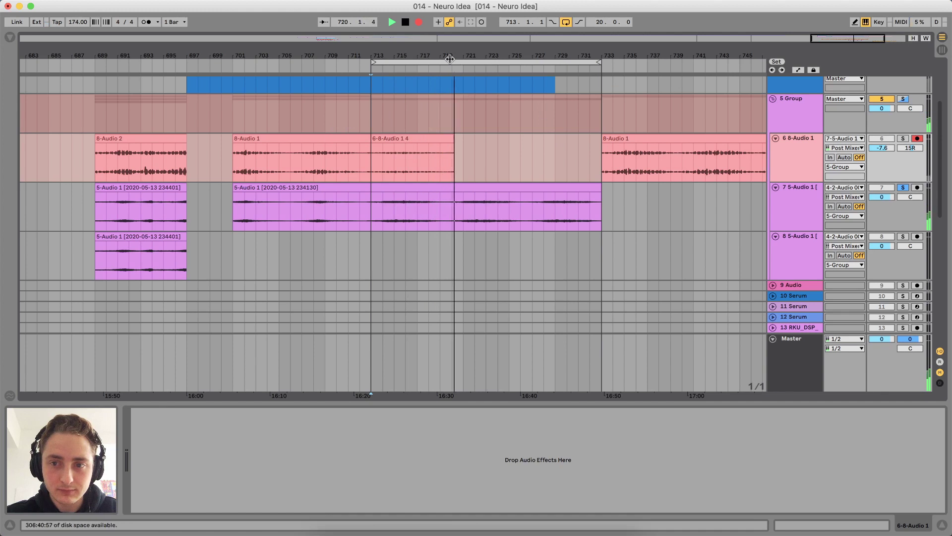
drag(450, 59, 539, 53)
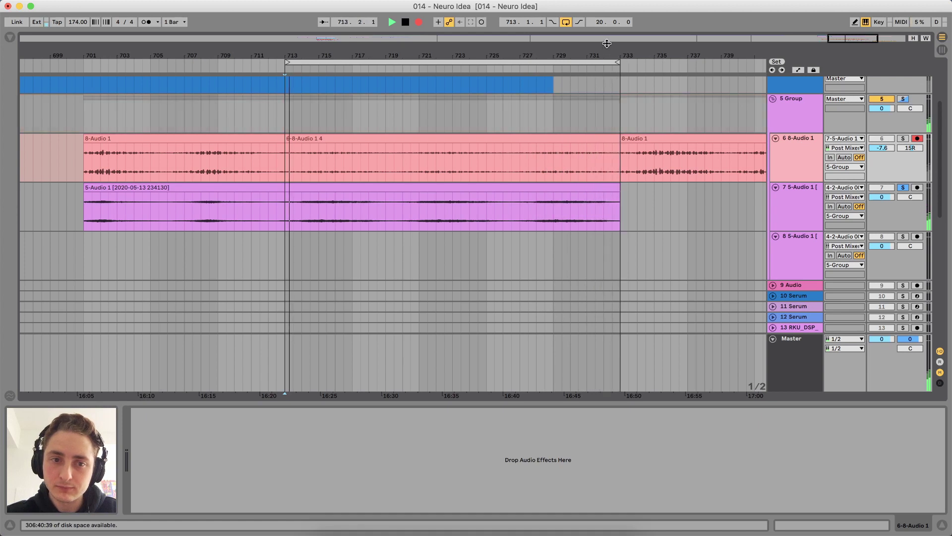
key(space)
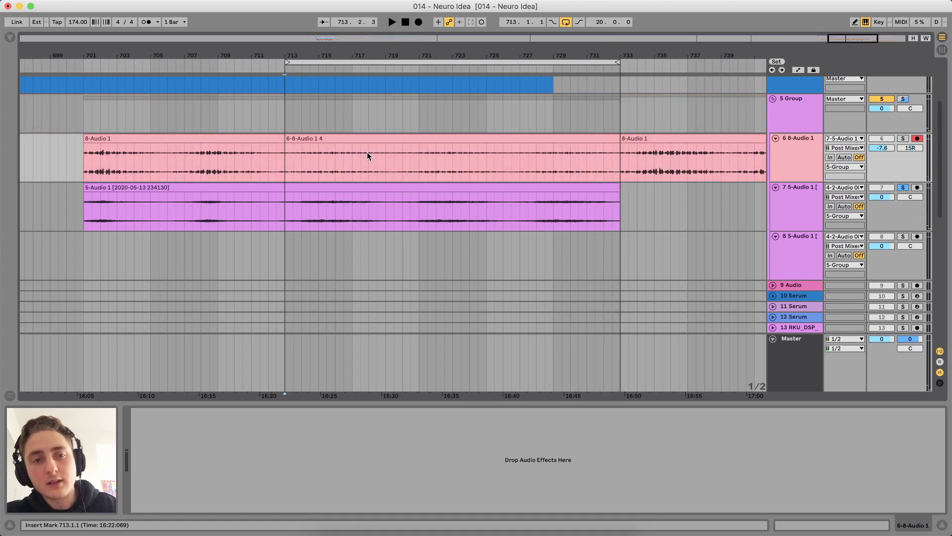
Open the clip settings and raise the gain of the newly recorded clip on track 6 to 9.56 dB
scroll(636, 68, right, 2)
scroll(637, 69, down, 3)
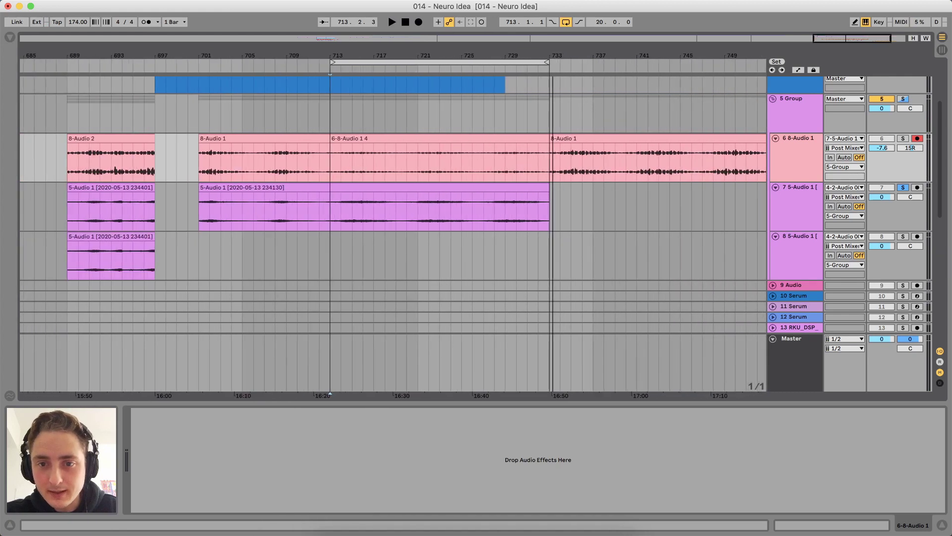
click(625, 148)
click(623, 144)
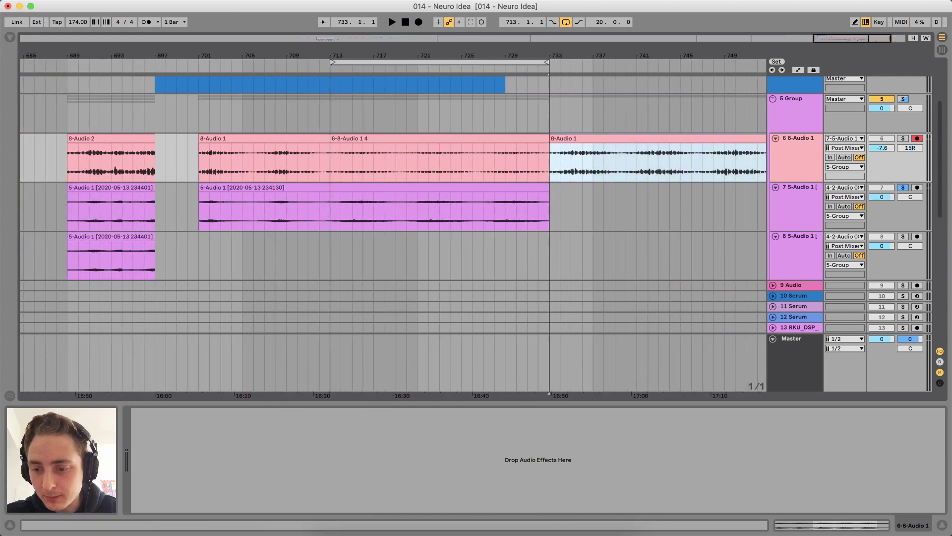
key(shift+Tab)
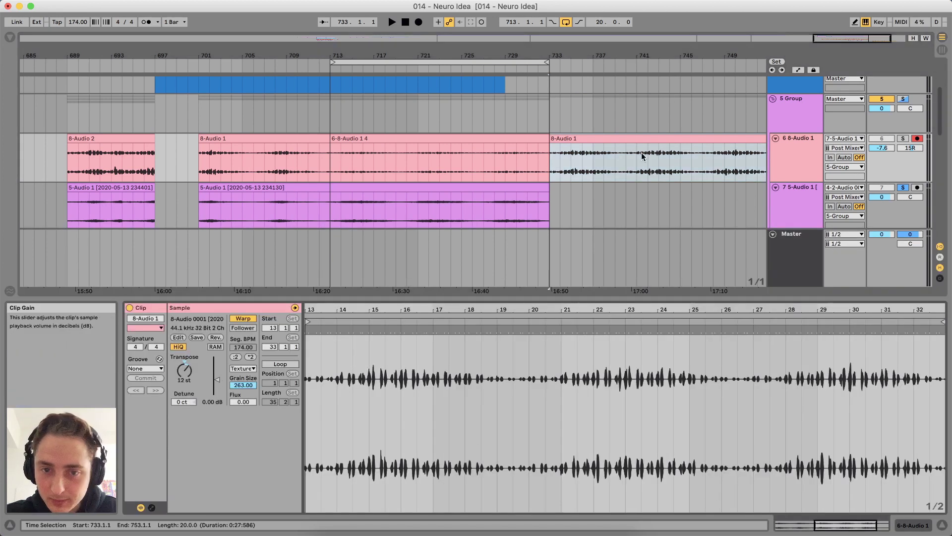
click(501, 138)
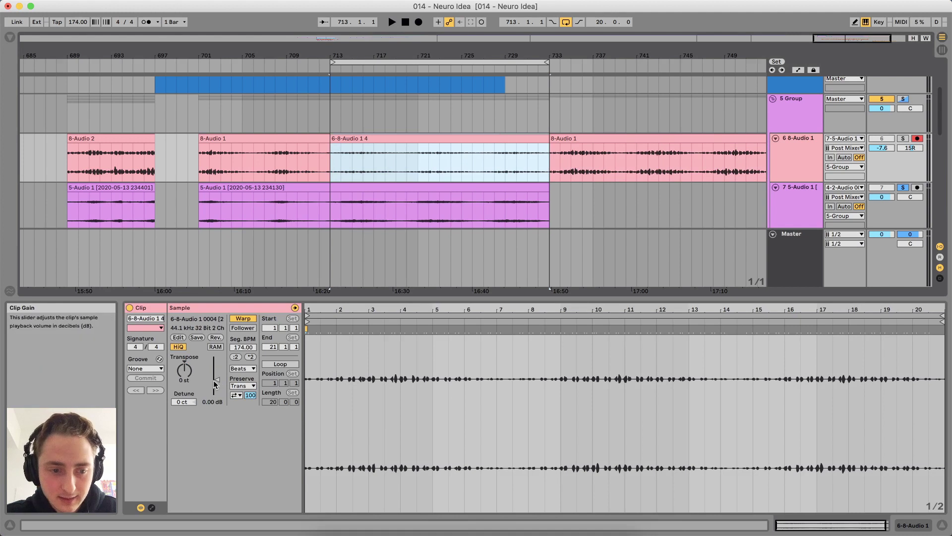
drag(216, 380, 217, 370)
Solo track 6, play the recorded clip from bar 713, and stop playback
key(space)
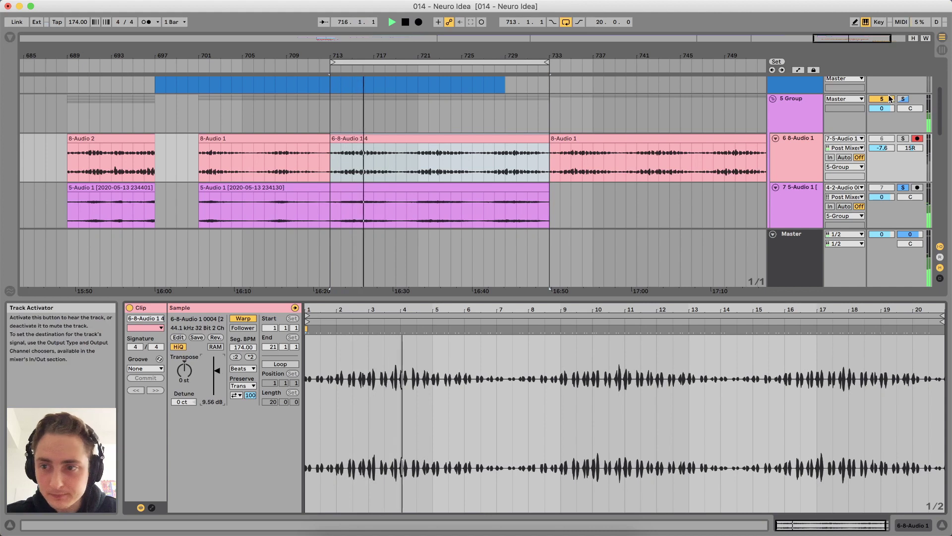
click(903, 138)
key(space)
key(space)
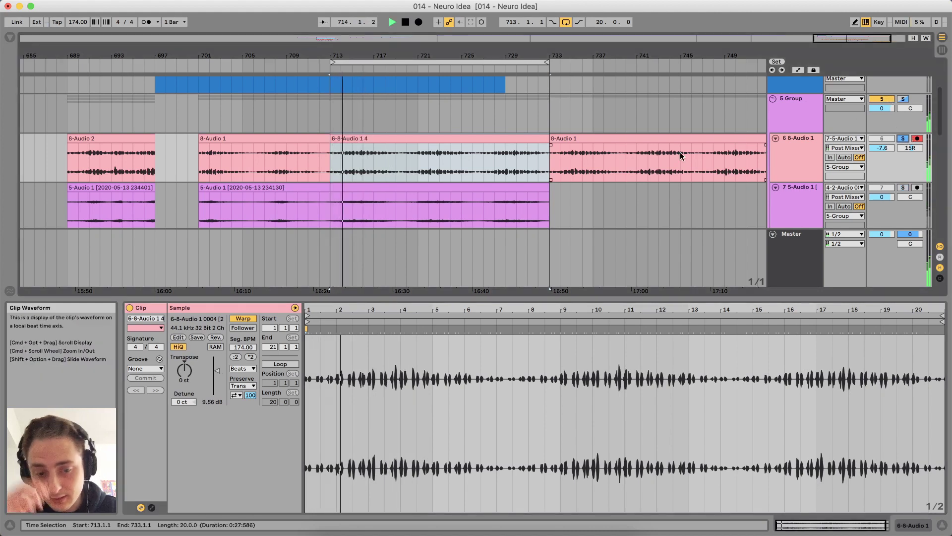
key(space)
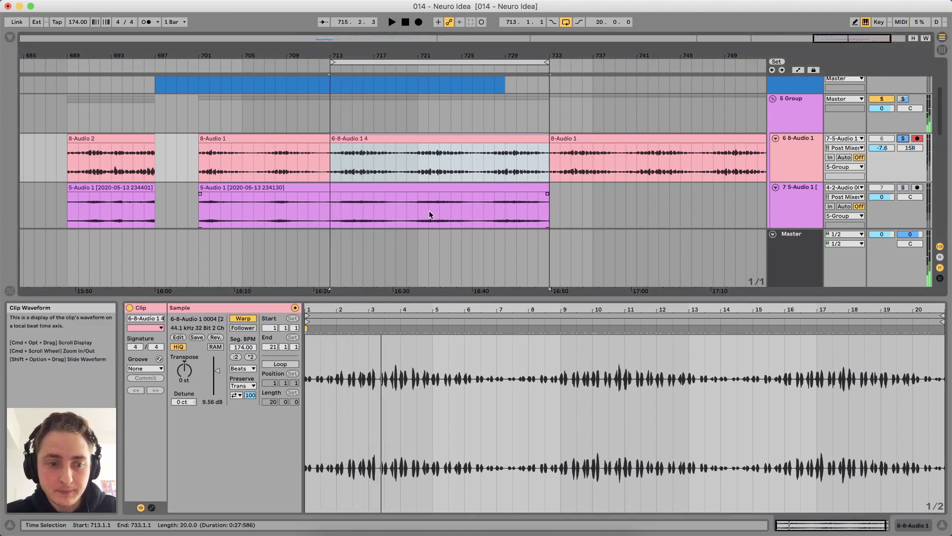
Check the transpose, warp mode and grain size settings of the original 8-Audio 1 clip at bar 733
click(574, 137)
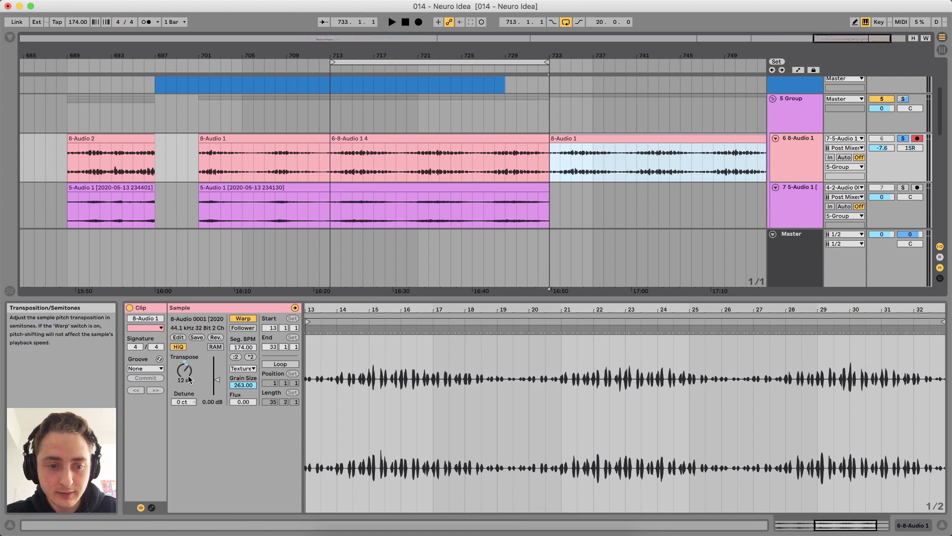
click(234, 369)
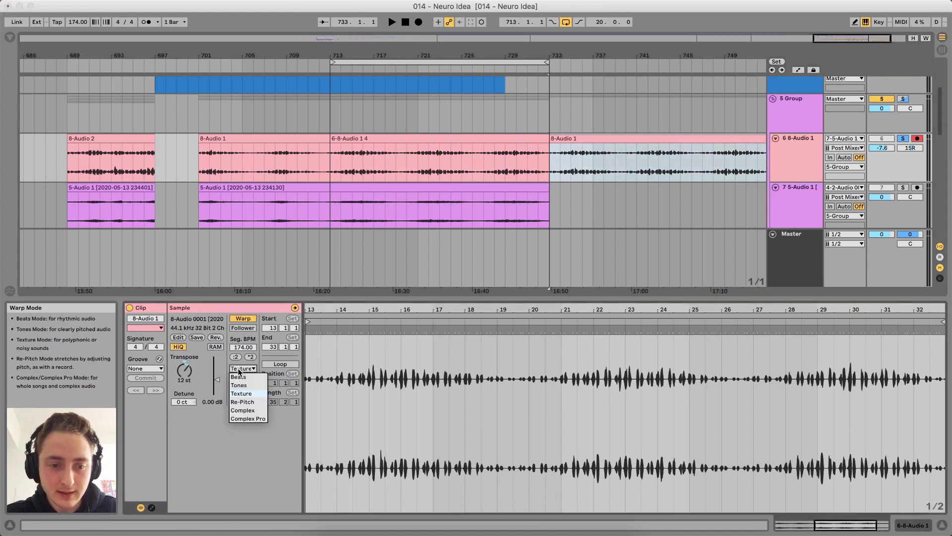
click(244, 393)
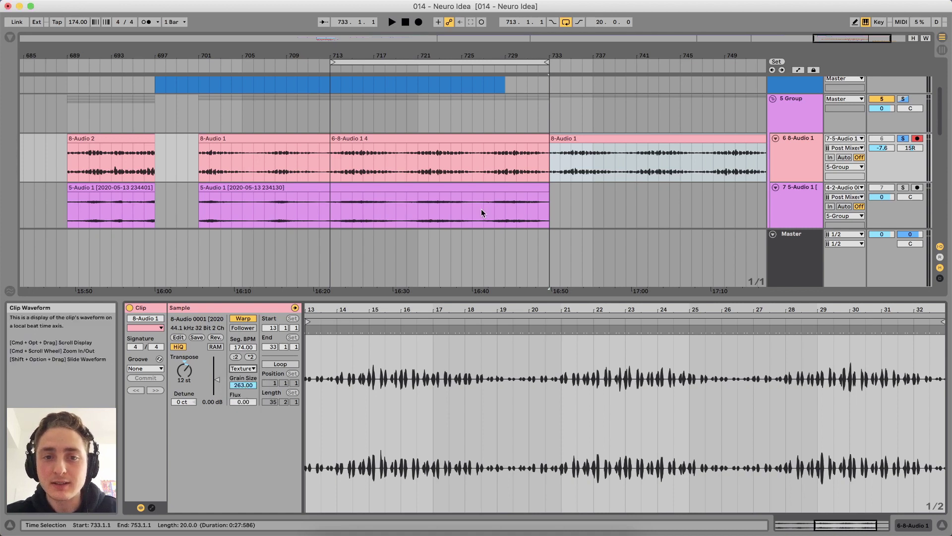
Reset track 6's panning to center while playing the recorded clip from bar 713, and stop playback
click(441, 140)
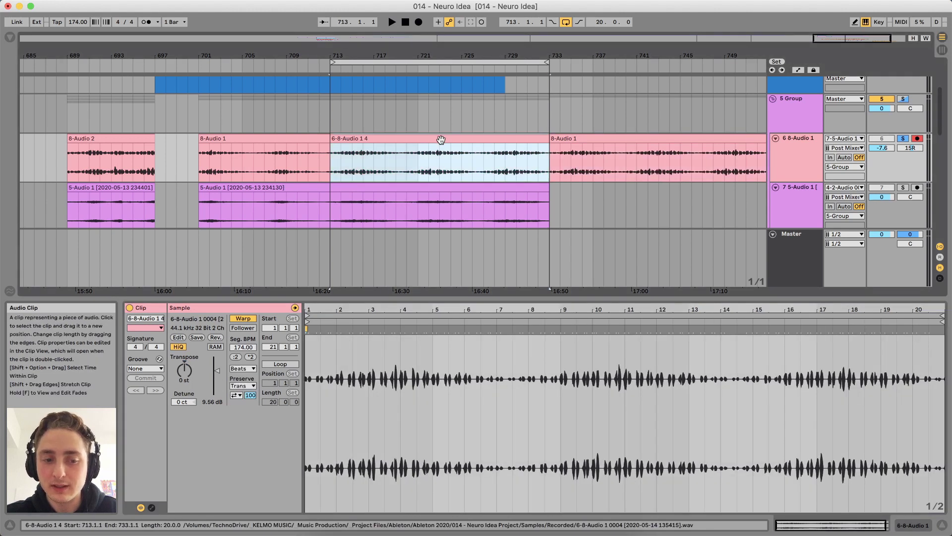
key(space)
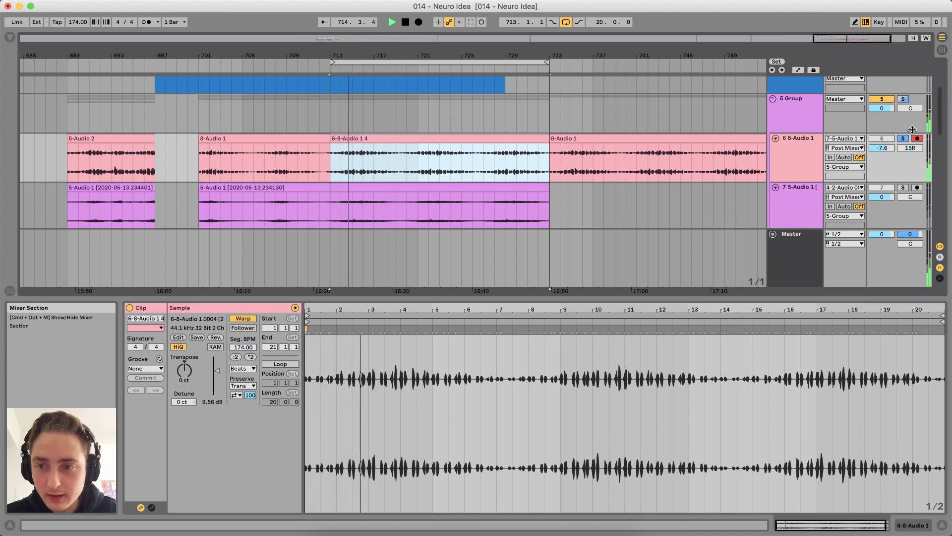
click(913, 150)
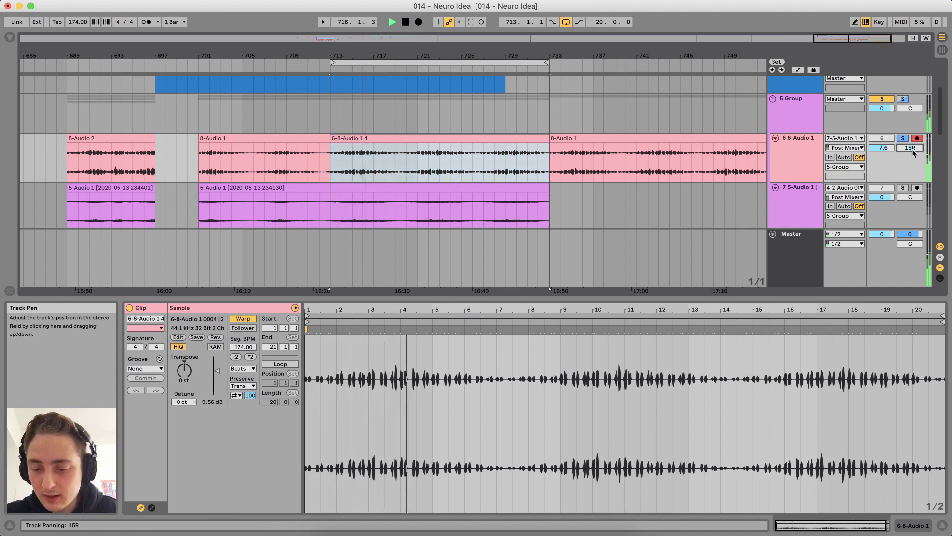
key(Delete)
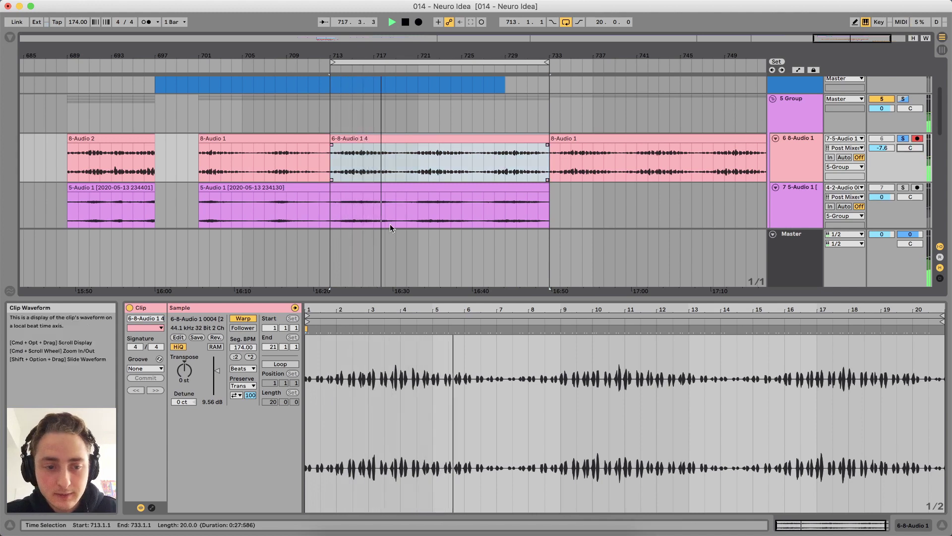
key(space)
Transpose the recorded clip up 12 st and play it from bar 713
click(192, 370)
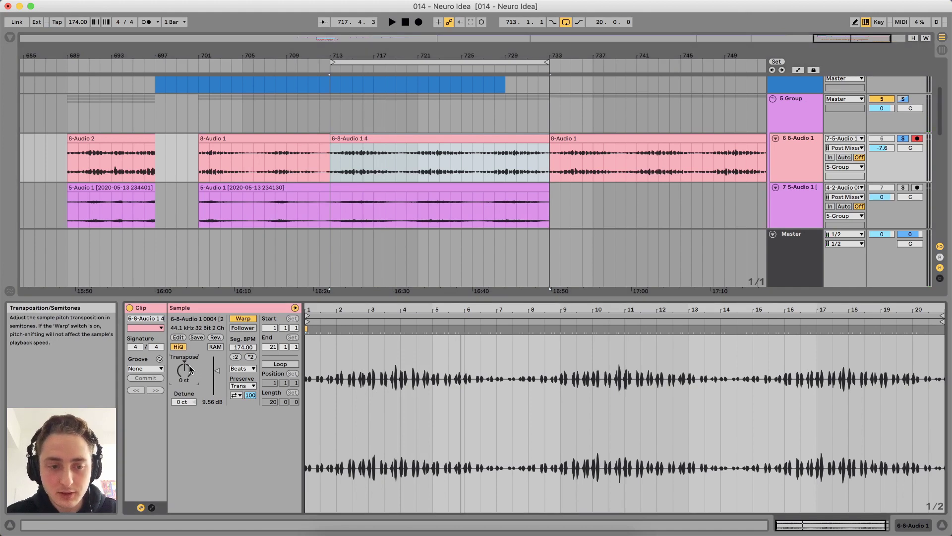
key(space)
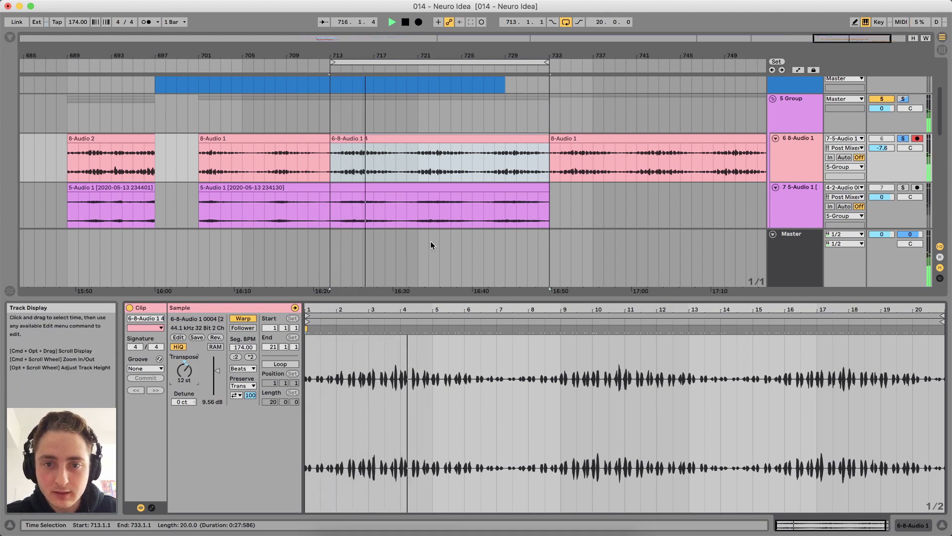
key(space)
Play the original 8-Audio 1 clip from bar 733 to compare its sound with the recorded clip
click(580, 138)
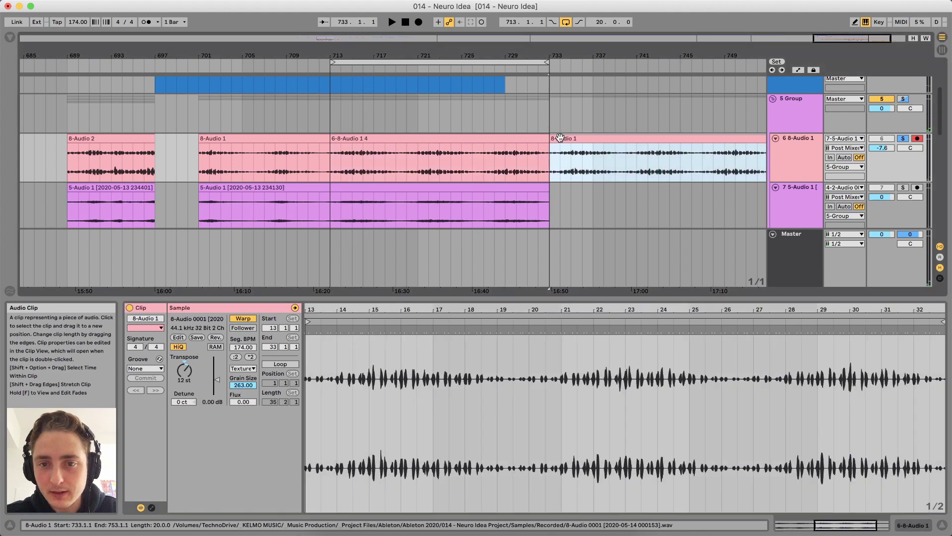
key(space)
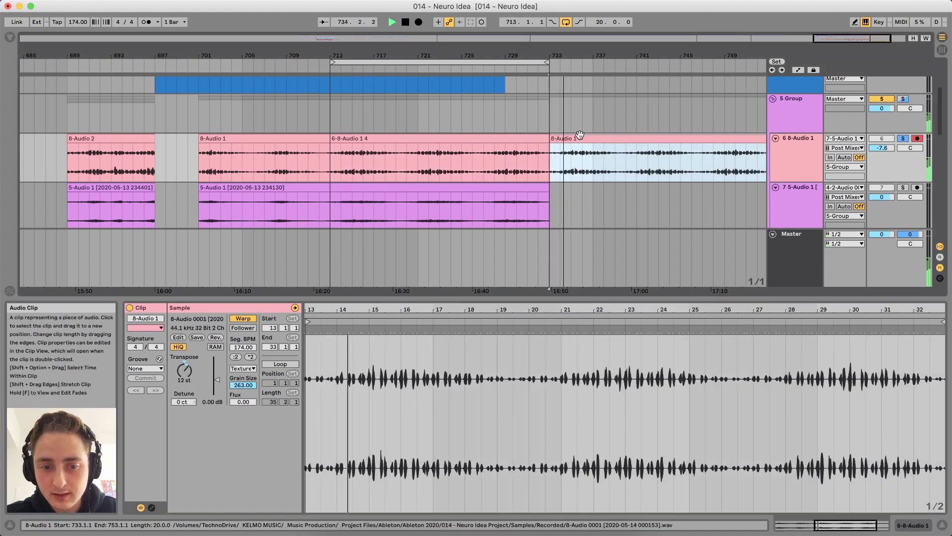
key(space)
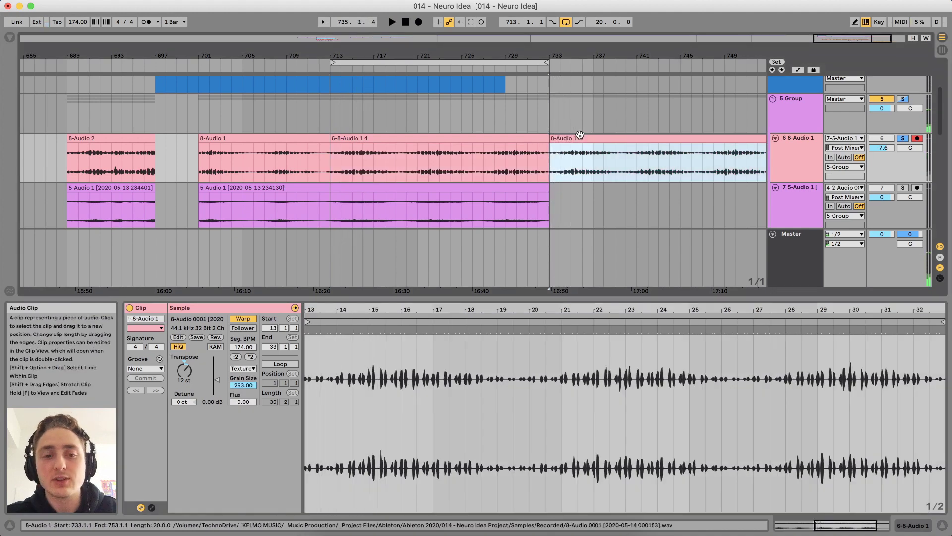
Set the warp mode of the recorded clip at bar 713 to Texture
click(365, 139)
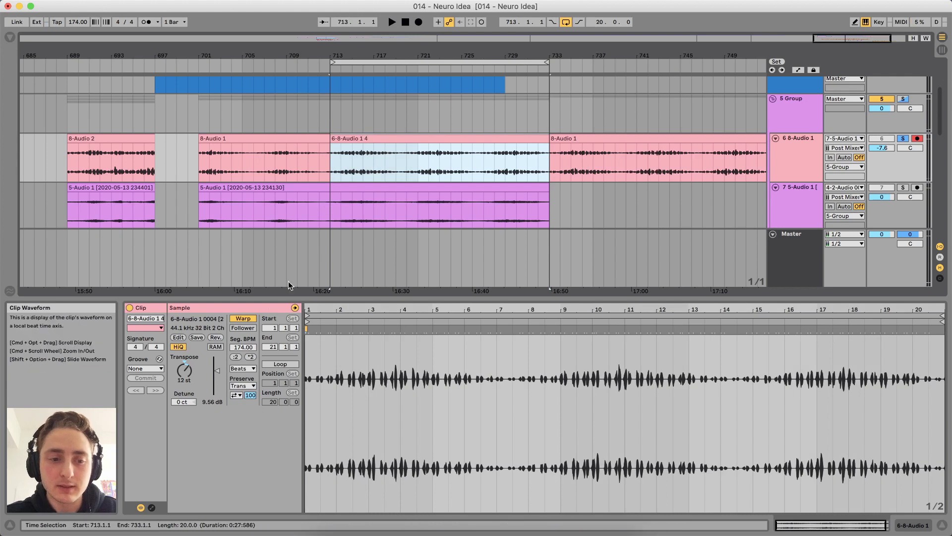
click(250, 367)
click(245, 385)
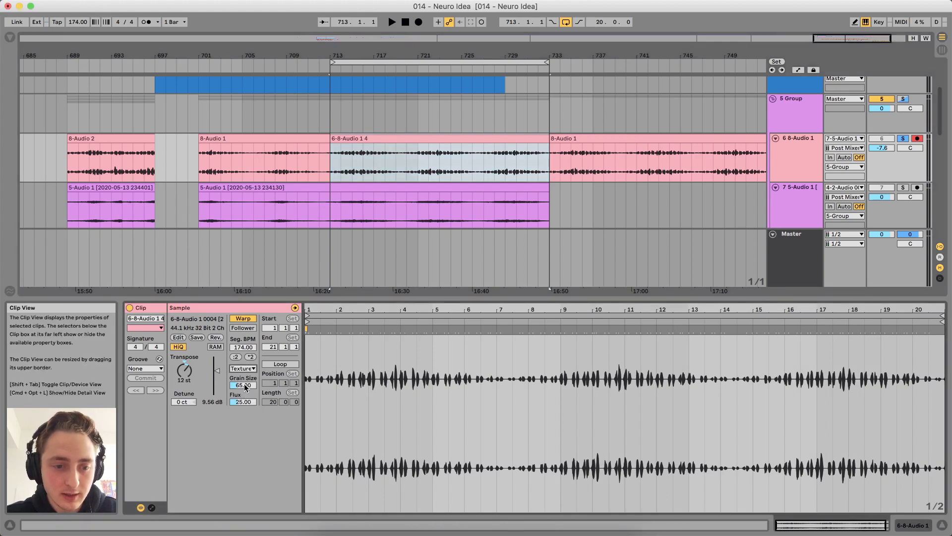
Set the recorded clip's Texture grain size to 263 and flux to 0, and play it from bar 713
drag(245, 386, 245, 347)
drag(234, 402, 234, 421)
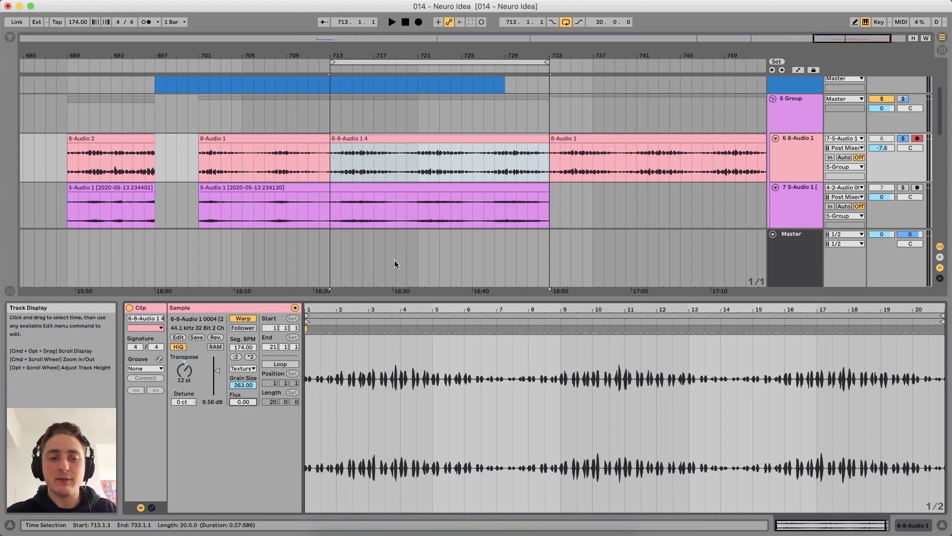
drag(243, 402, 243, 386)
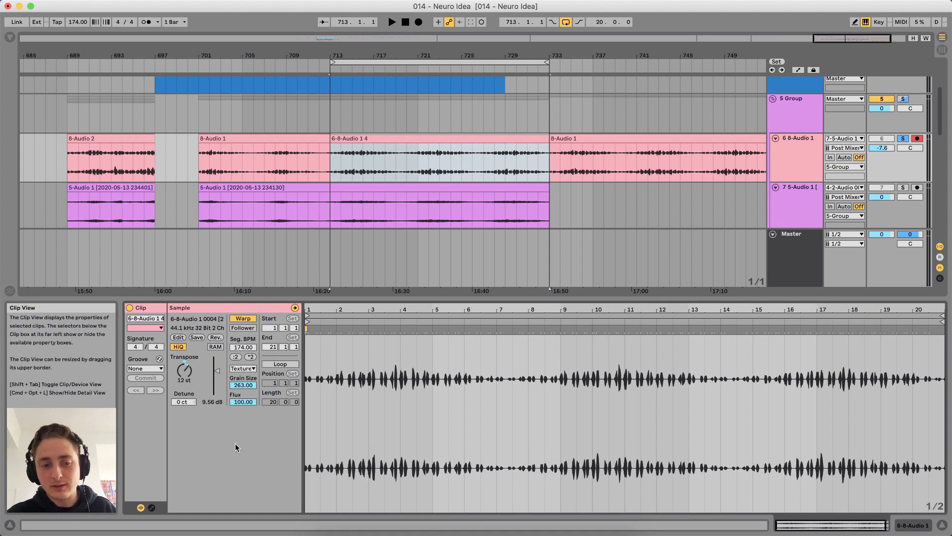
drag(239, 402, 239, 459)
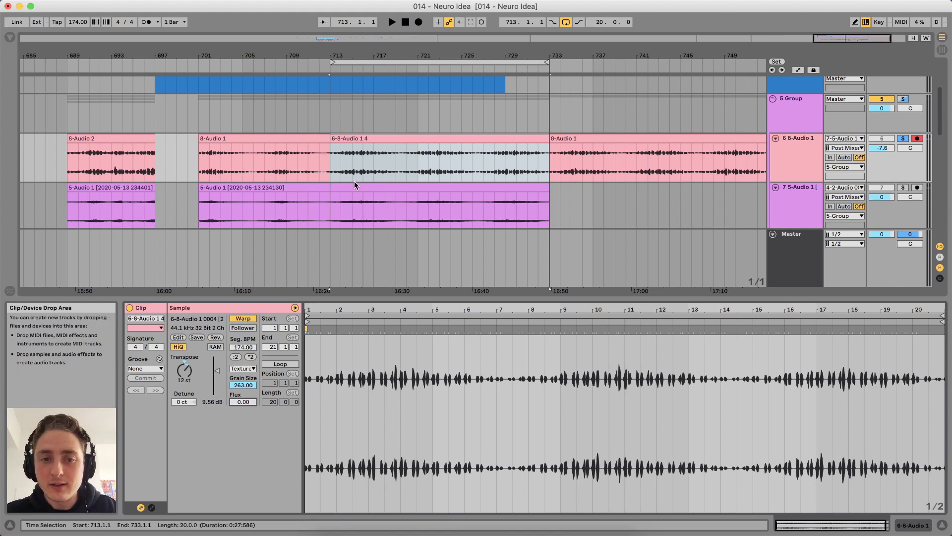
key(space)
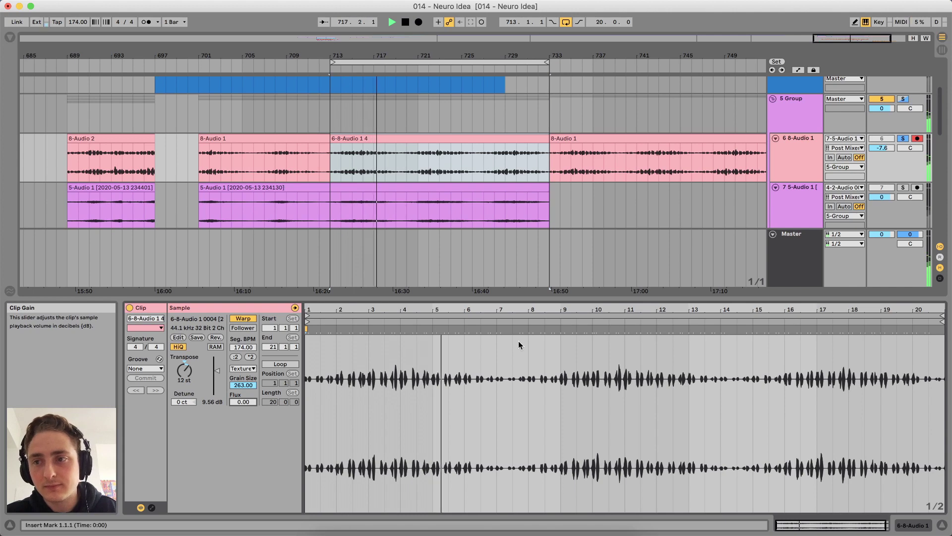
key(space)
Solo the whole 5 Group instead of track 6 alone, and play its layers together from bar 713
click(792, 200)
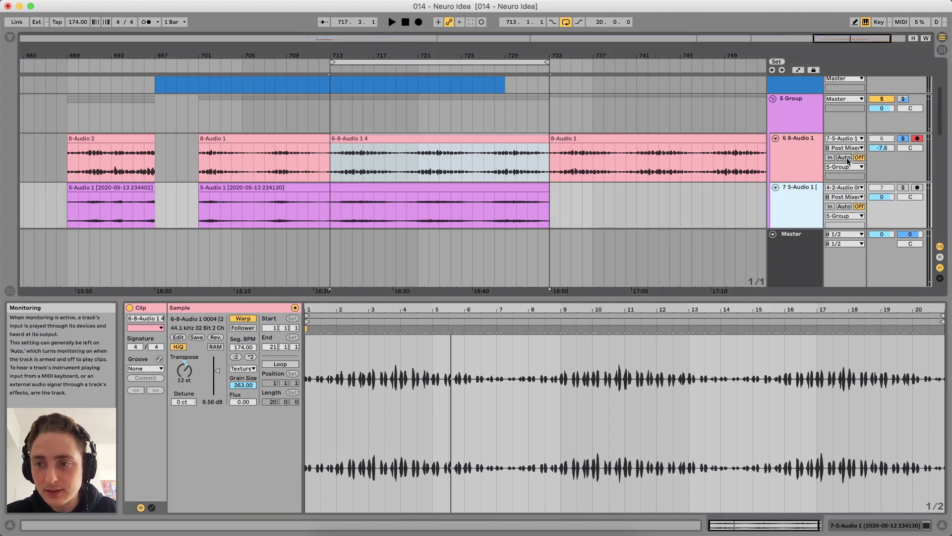
click(906, 98)
key(space)
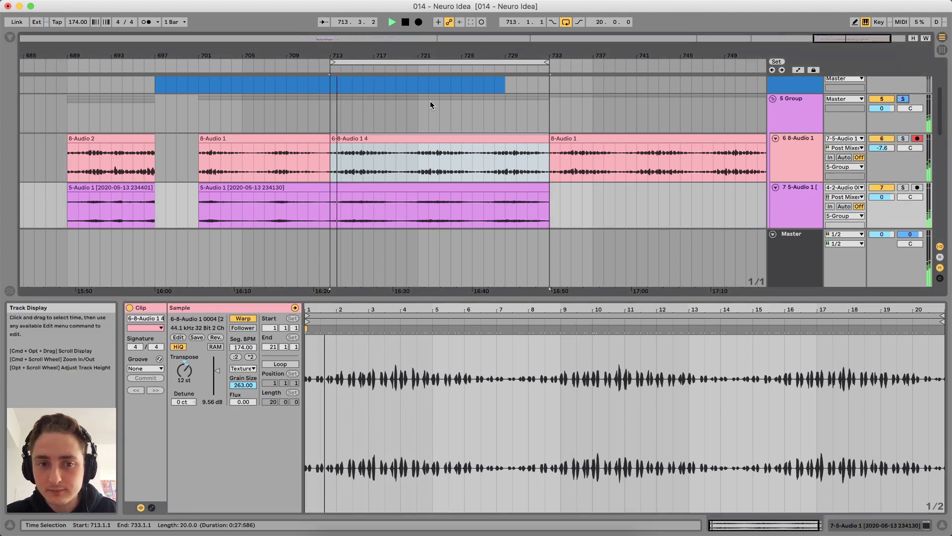
scroll(573, 141, down, 2)
key(space)
Switch off LFOTool on track 7 and play the group's layers from bar 713
click(782, 156)
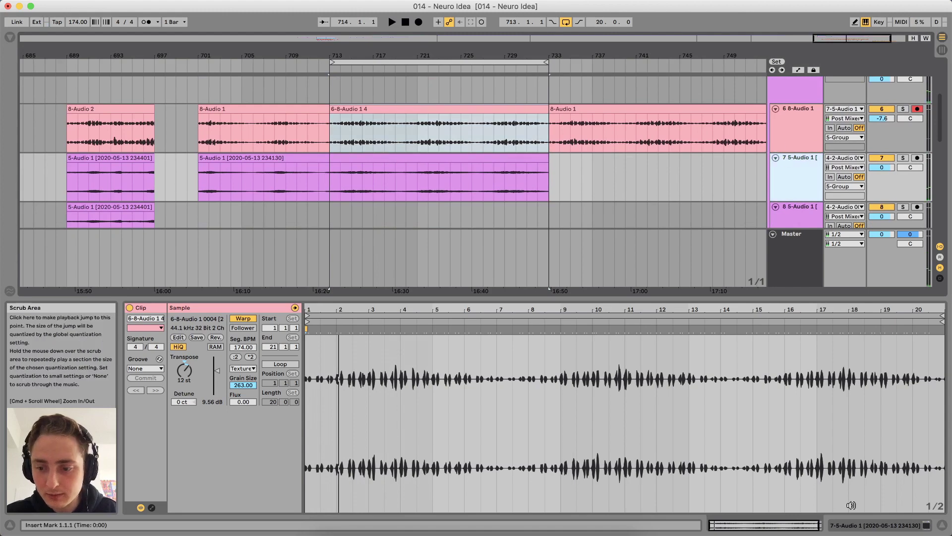
click(851, 522)
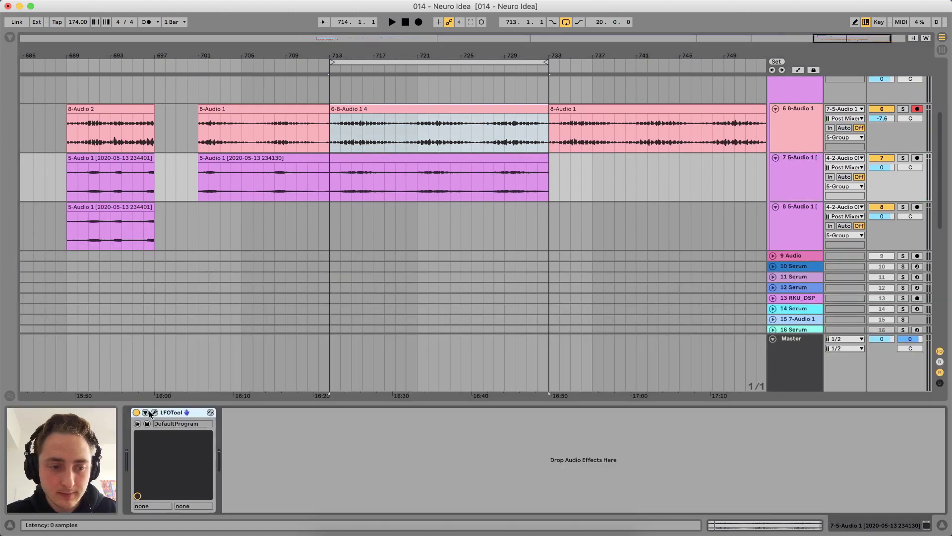
key(space)
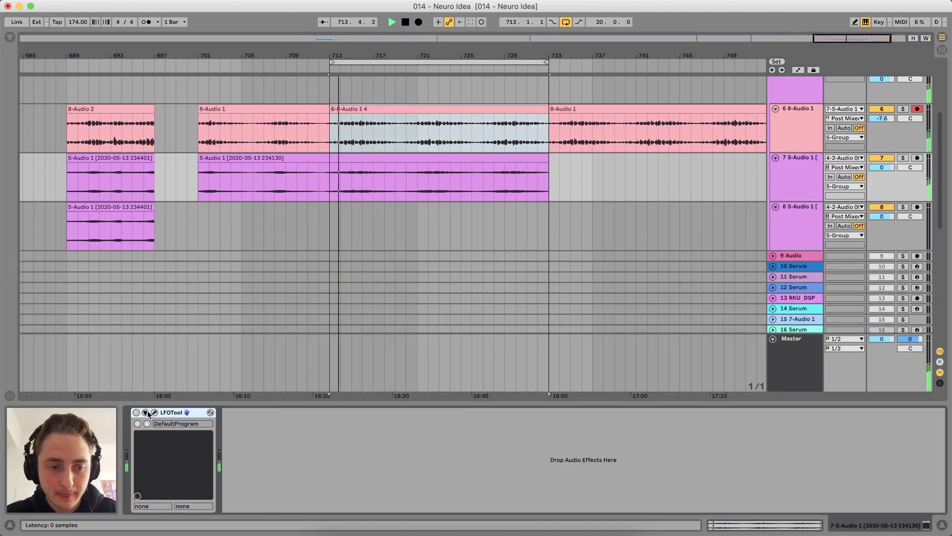
scroll(382, 277, up, 2)
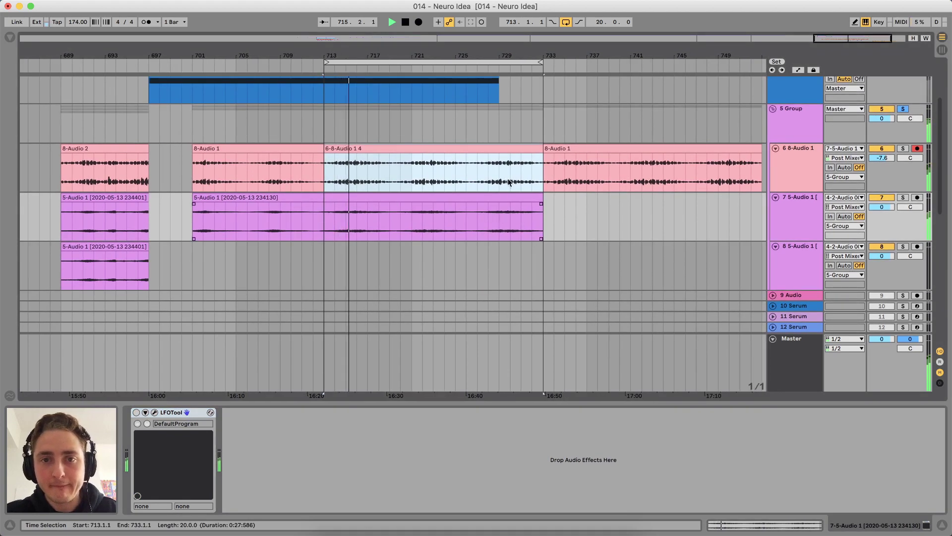
scroll(688, 152, down, 1)
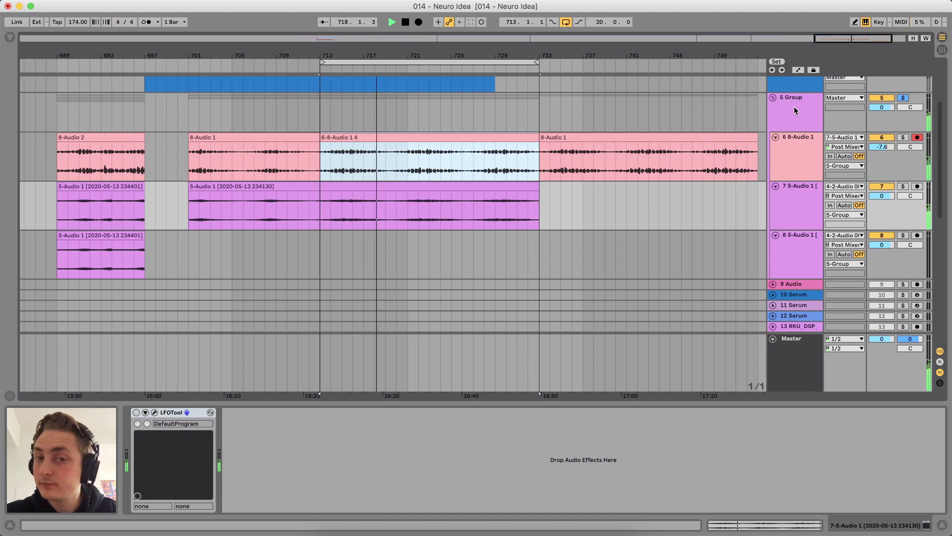
key(space)
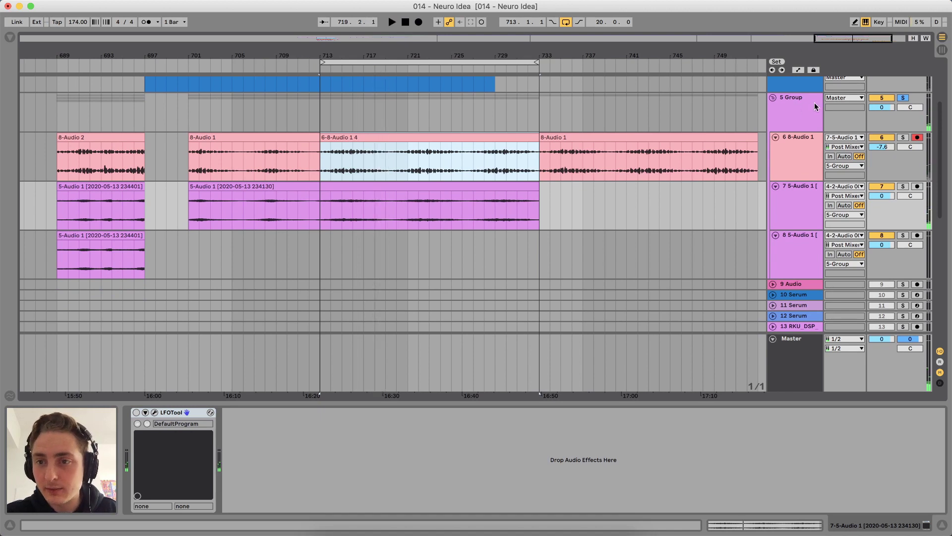
Examine the effect chain on the 5 Group and the device on track 7
click(804, 100)
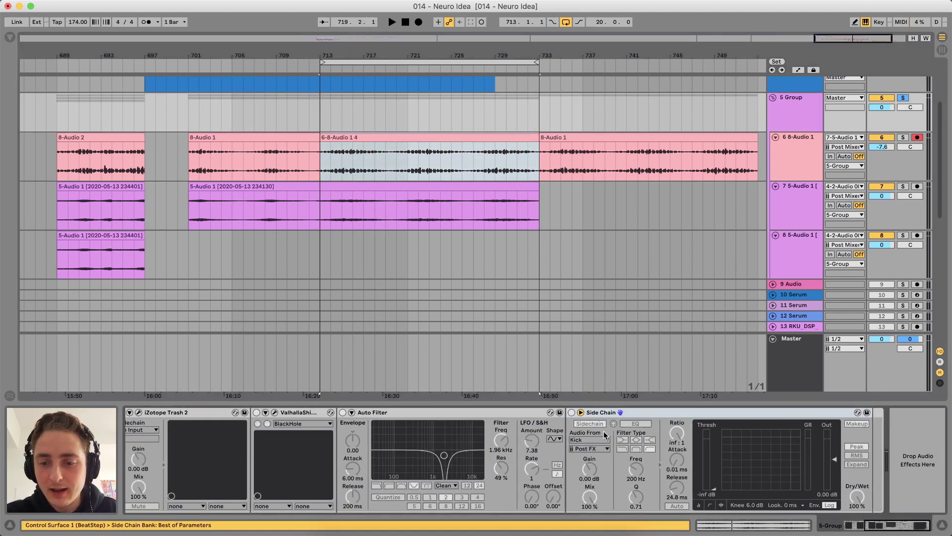
scroll(604, 435, left, 5)
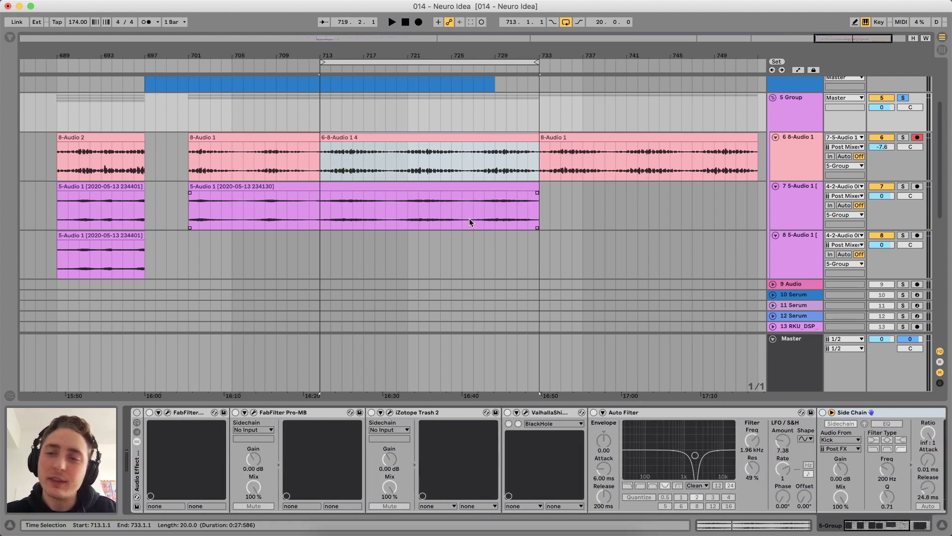
click(777, 186)
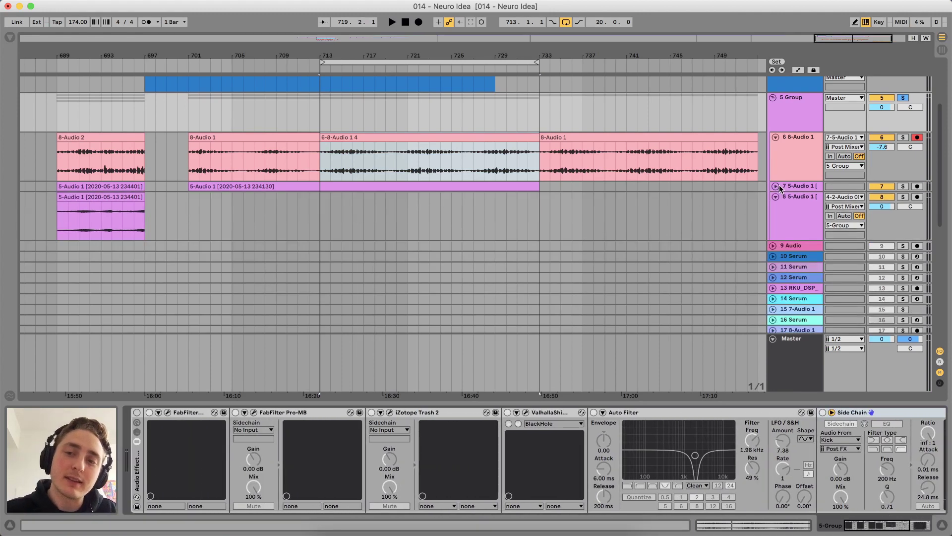
click(777, 186)
click(808, 186)
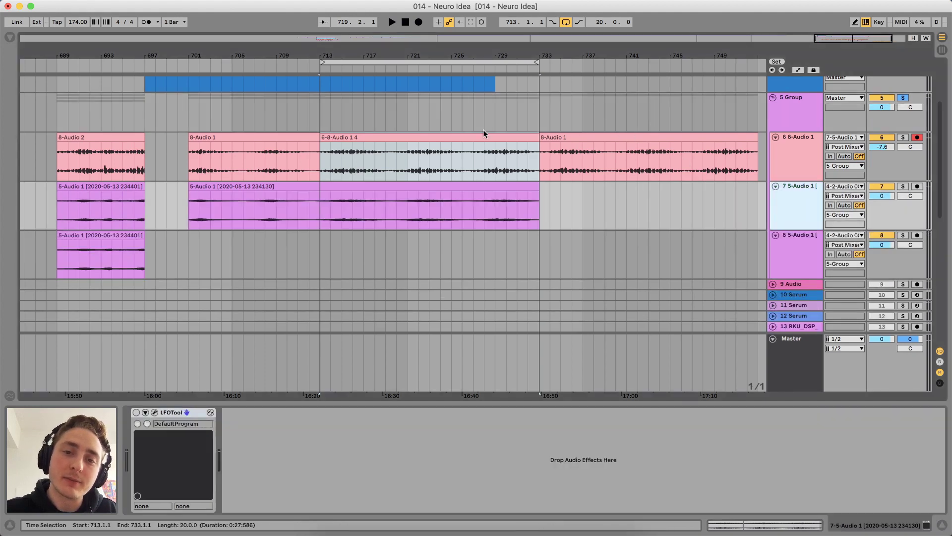
Switch on the Audio Effect Rack on the 5 Group
click(794, 101)
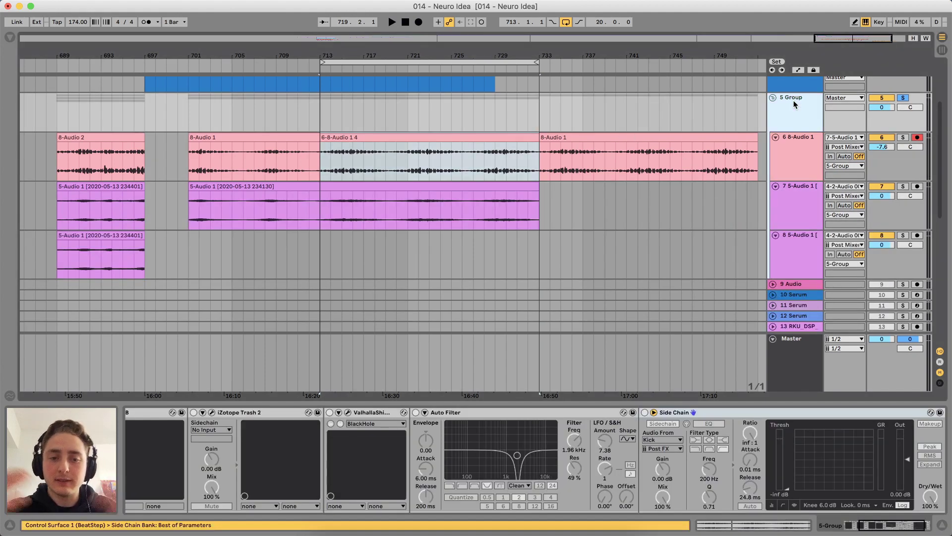
click(759, 445)
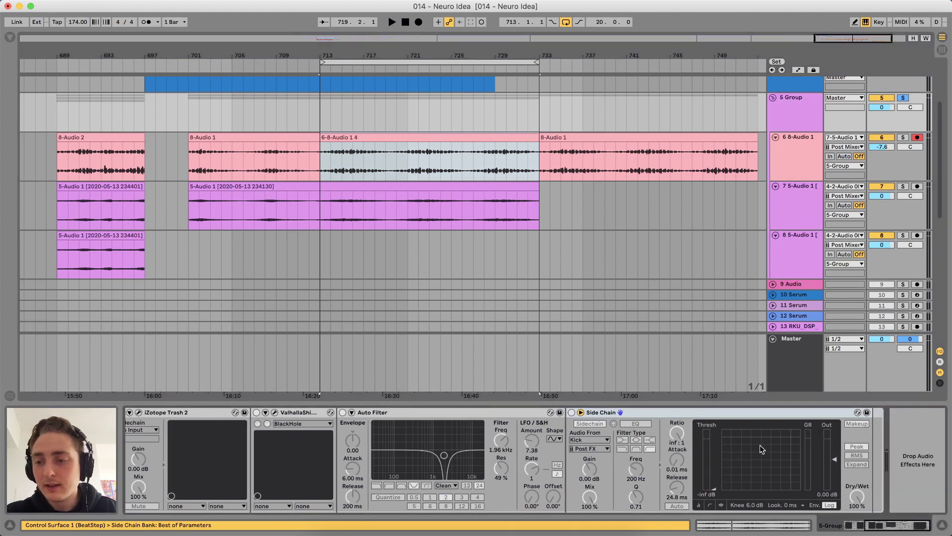
scroll(760, 445, left, 4)
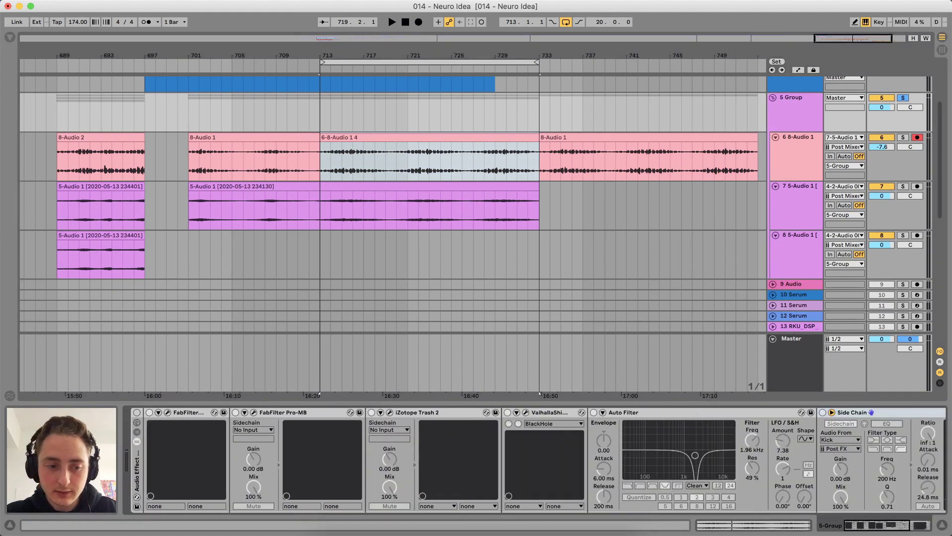
click(135, 413)
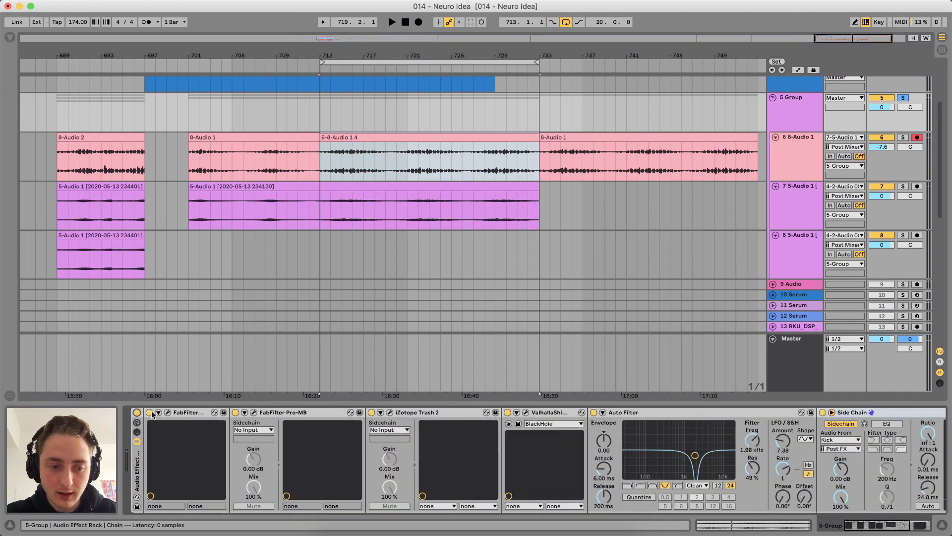
Switch off FabFilter Pro-R, FabFilter Pro-MB, iZotope Trash 2, ValhallaShimmer, Auto Filter and Side Chain inside the group's rack
click(150, 413)
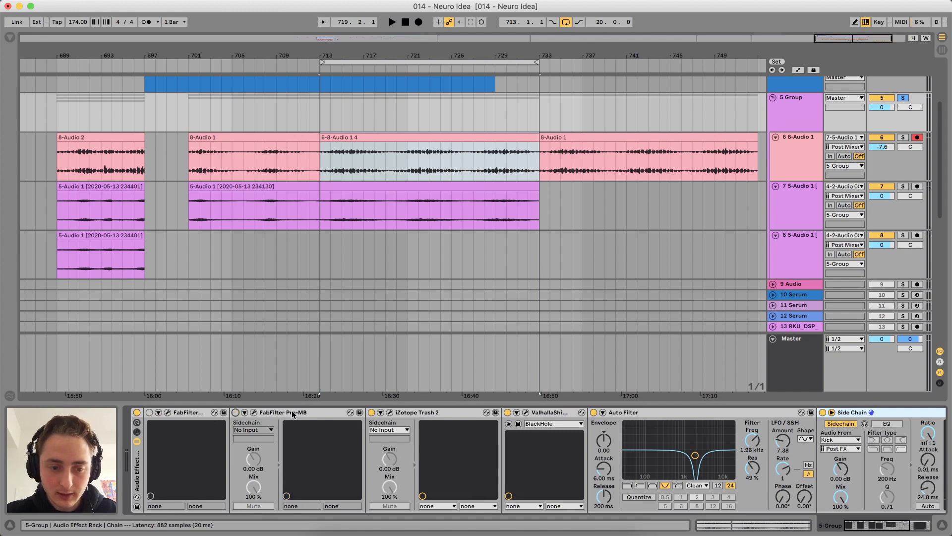
click(371, 412)
scroll(413, 411, right, 3)
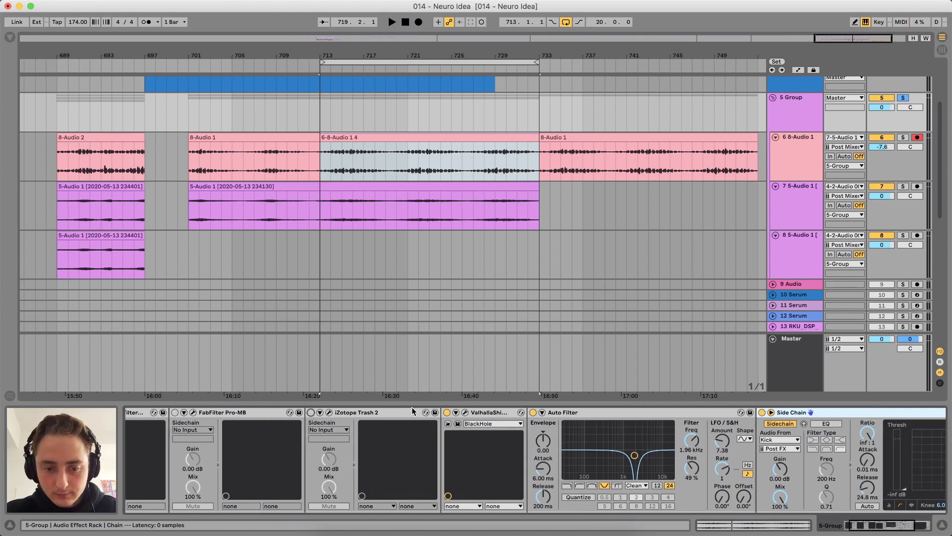
click(448, 413)
scroll(471, 412, right, 2)
click(507, 412)
scroll(545, 414, right, 4)
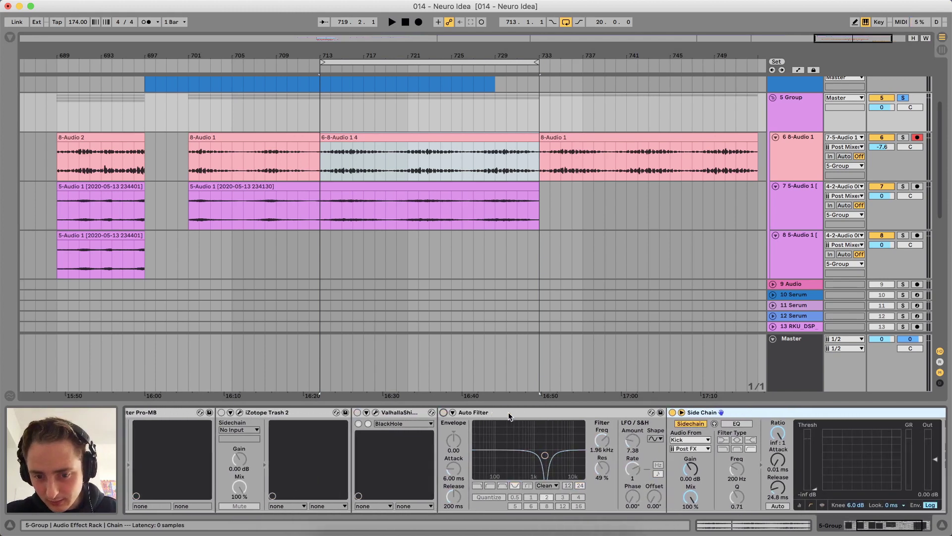
click(627, 412)
scroll(710, 442, left, 7)
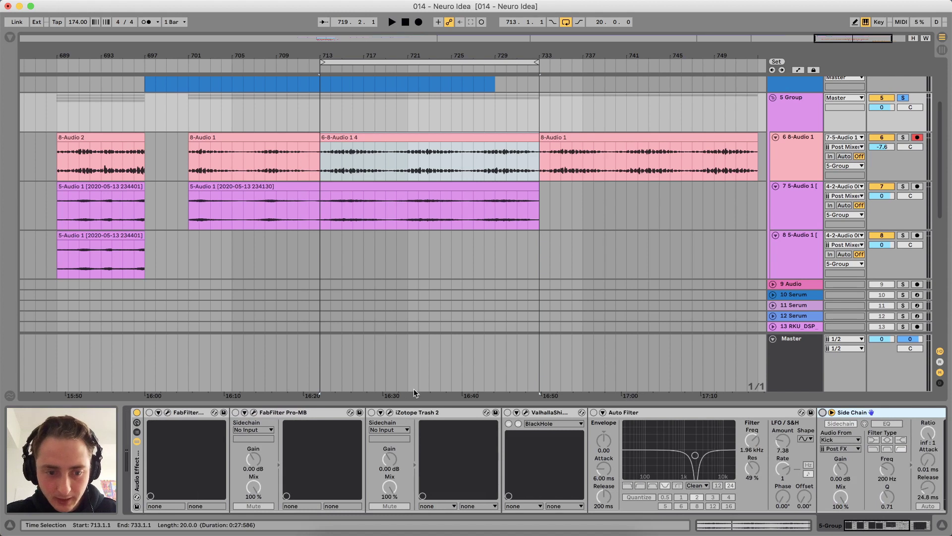
Open the FabFilter Pro-MB editor in the 5 Group's rack and move it clear of the clips
click(179, 411)
click(280, 413)
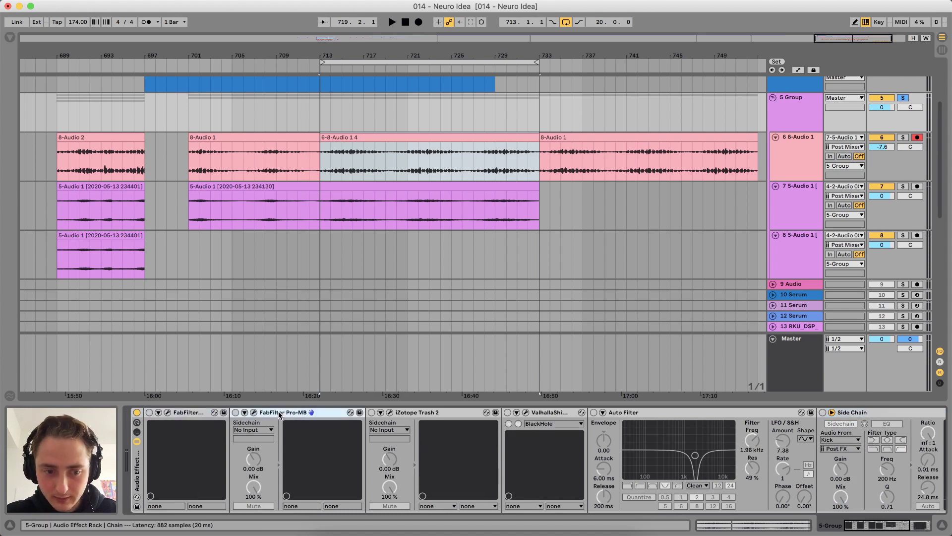
click(254, 413)
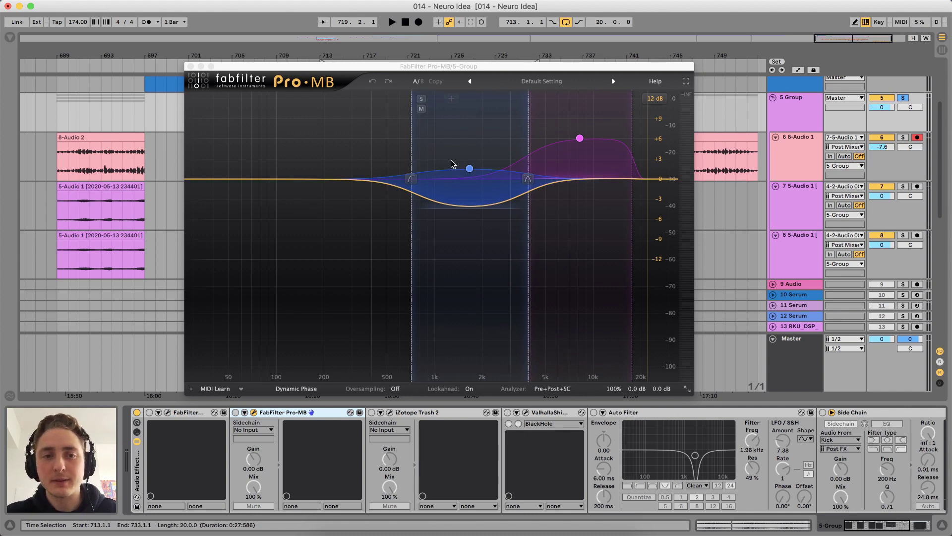
drag(399, 63, 369, 193)
Play from bar 713 with track 7 soloed, and restore the solo to the whole 5 Group
click(362, 146)
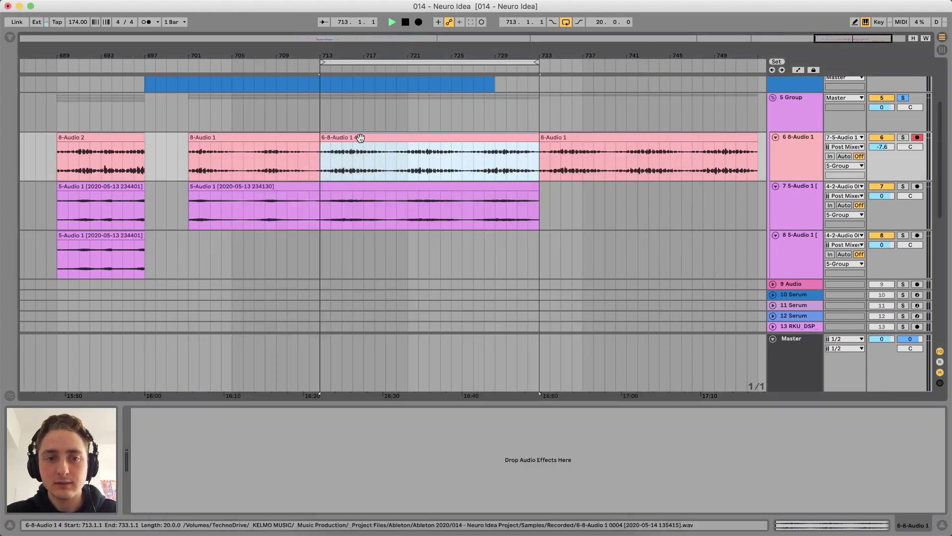
key(space)
click(793, 135)
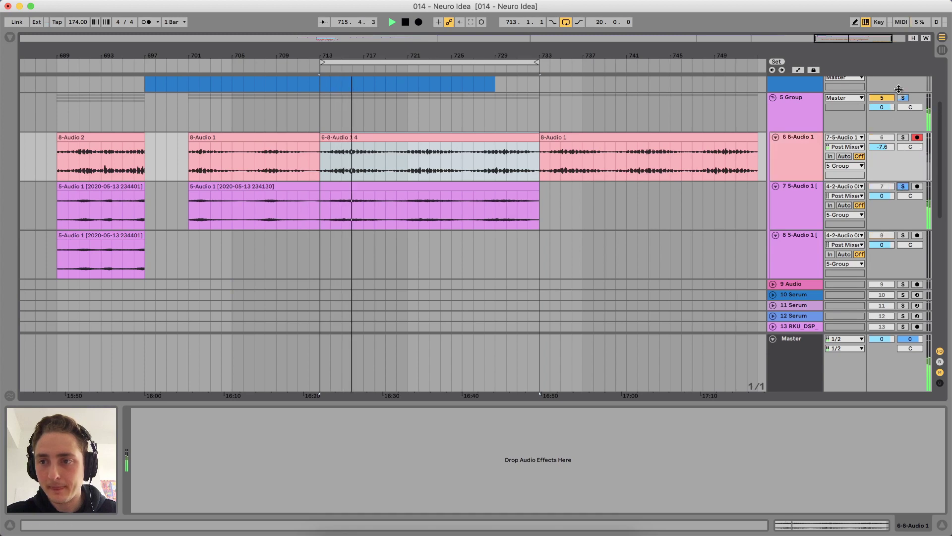
click(905, 102)
Switch on FabFilter Pro-MB in the 5 Group's rack during playback to hear its effect, and stop playback
click(818, 105)
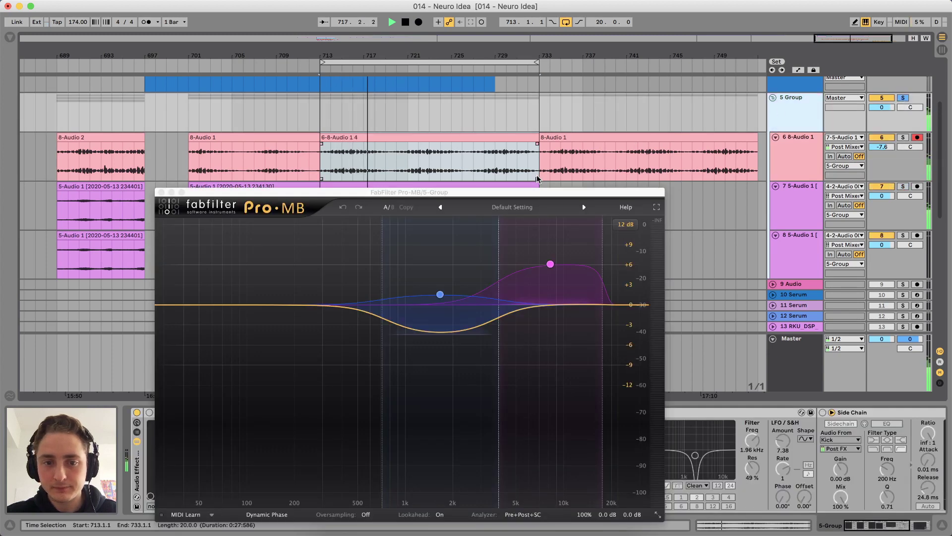
drag(484, 201, 567, 43)
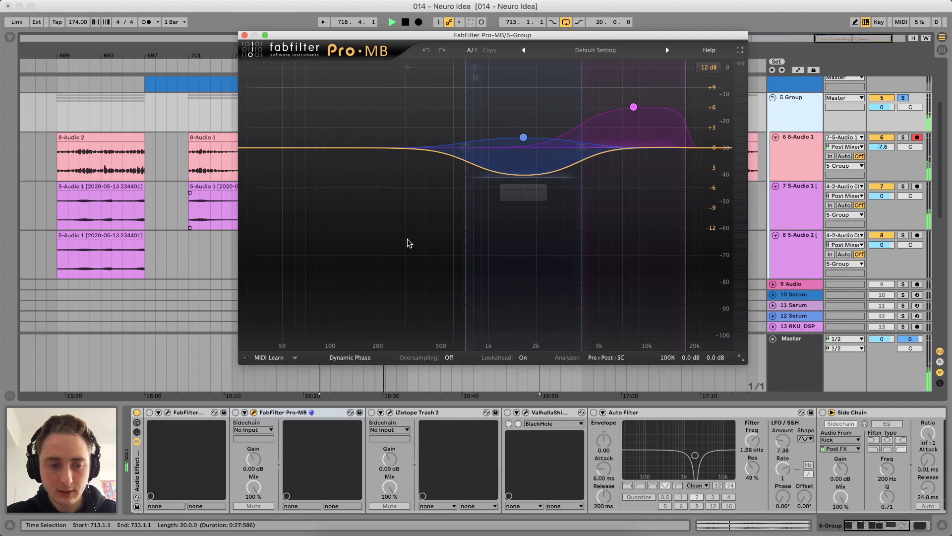
click(236, 412)
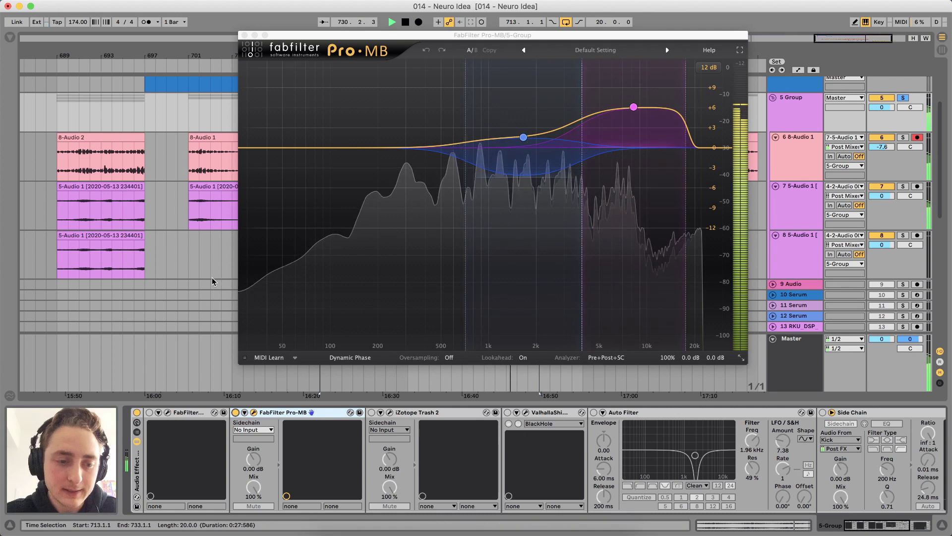
key(space)
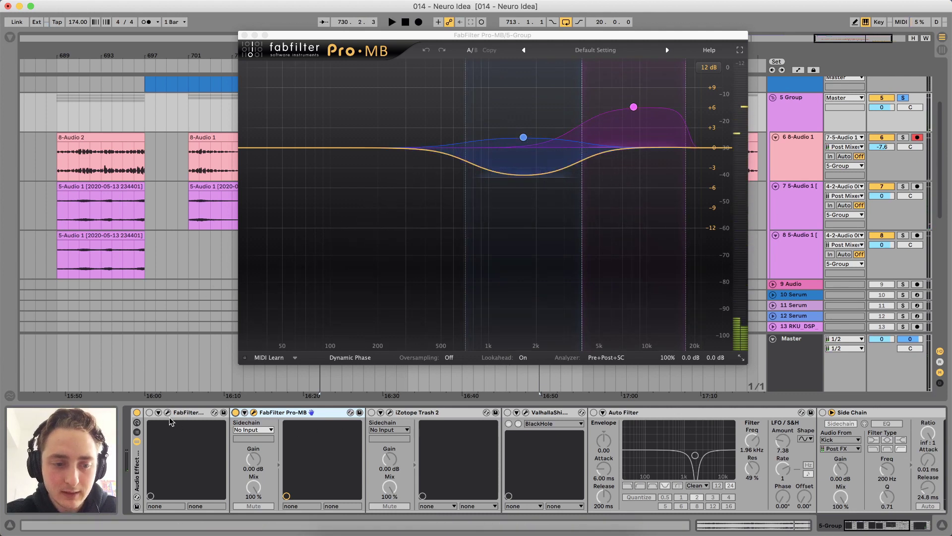
Switch on FabFilter Pro-R in the 5 Group's rack, open its editor and play the group through the reverb
click(171, 417)
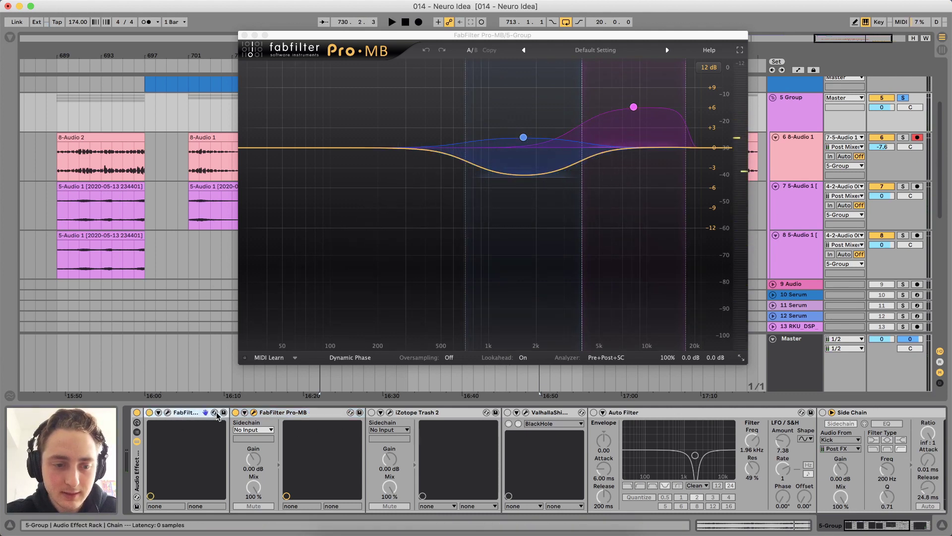
click(166, 412)
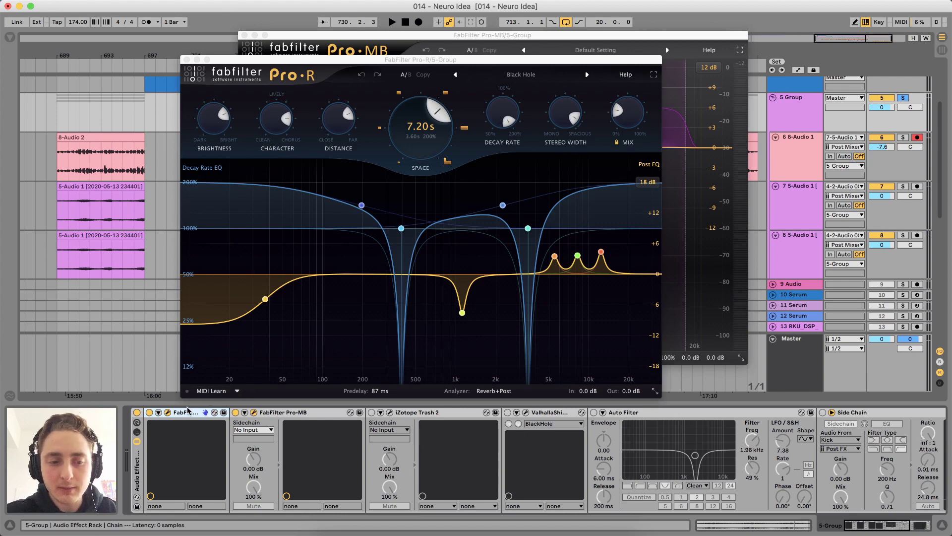
key(space)
mouse_move(631, 122)
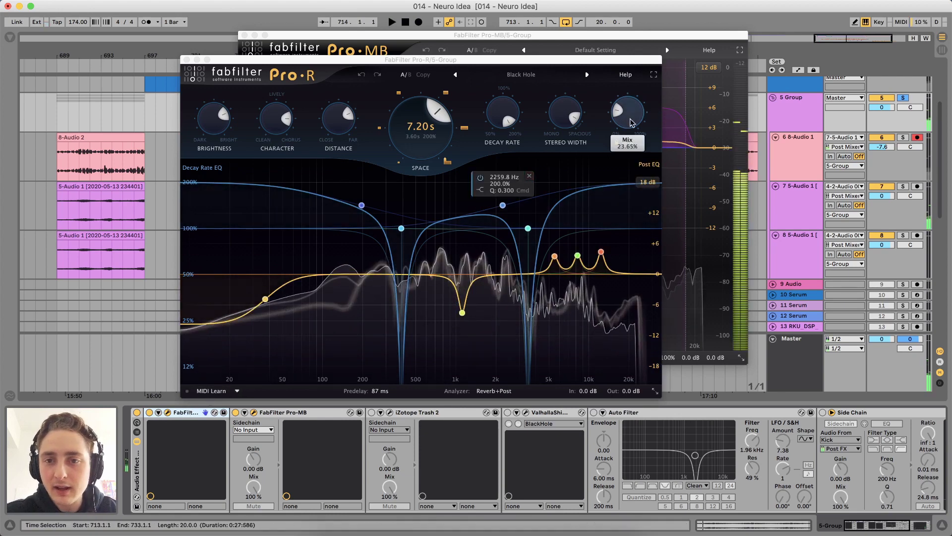
Lock the Mix setting in FabFilter Pro-R and play the 5 Group in short passes through the reverb
click(617, 143)
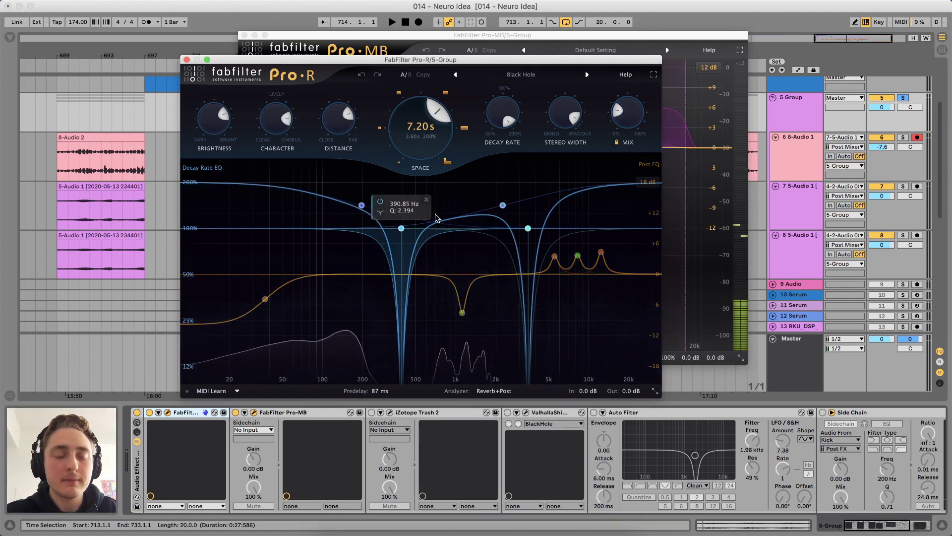
key(space)
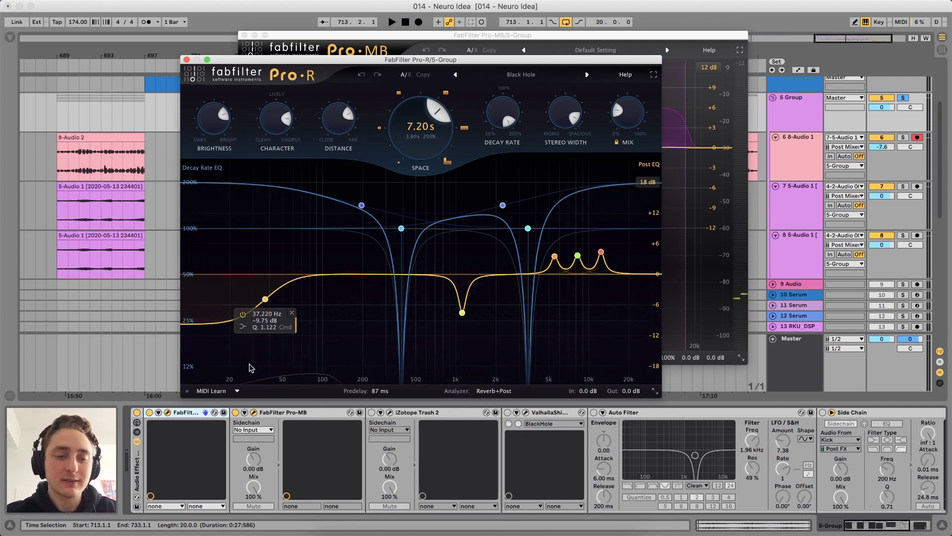
key(space)
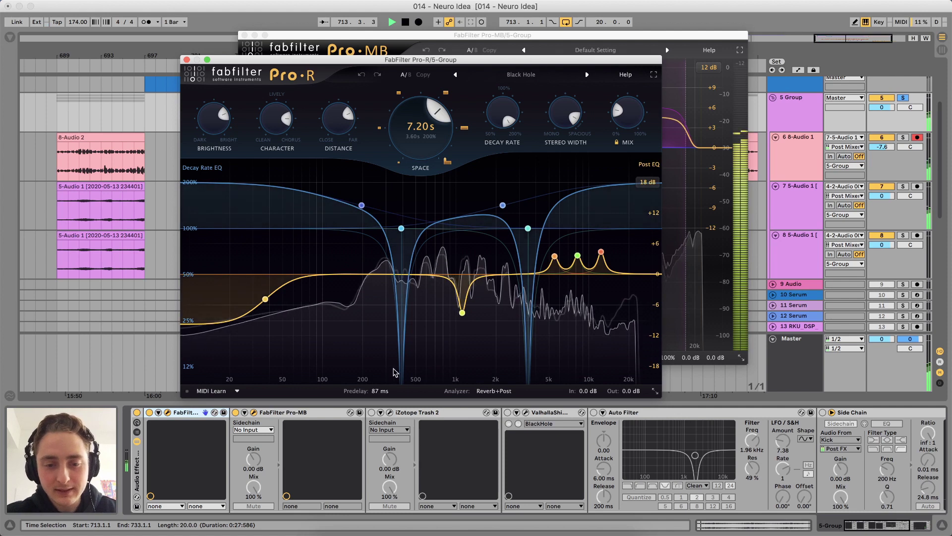
key(space)
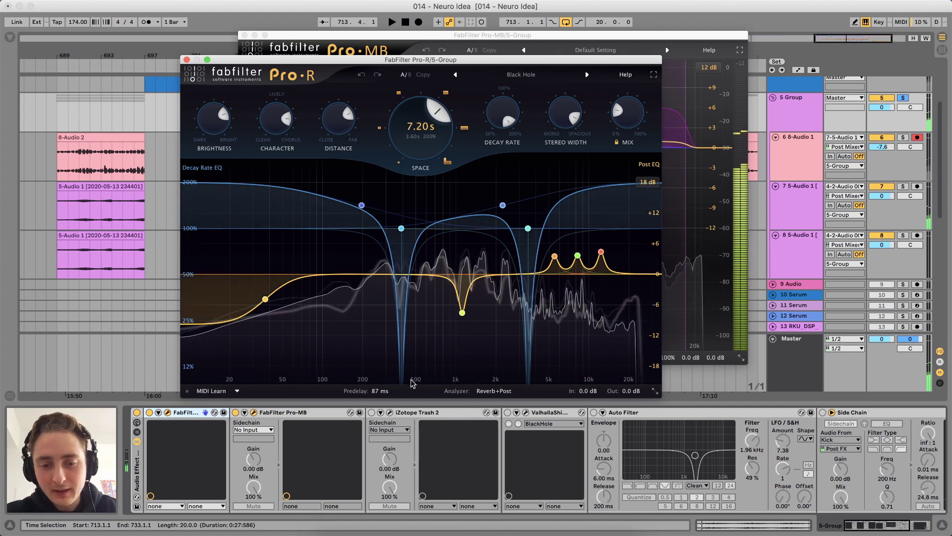
Open the iZotope Trash 2 editor from the 5 Group's rack and audition the group with only its Filter 1 module switched on
click(390, 415)
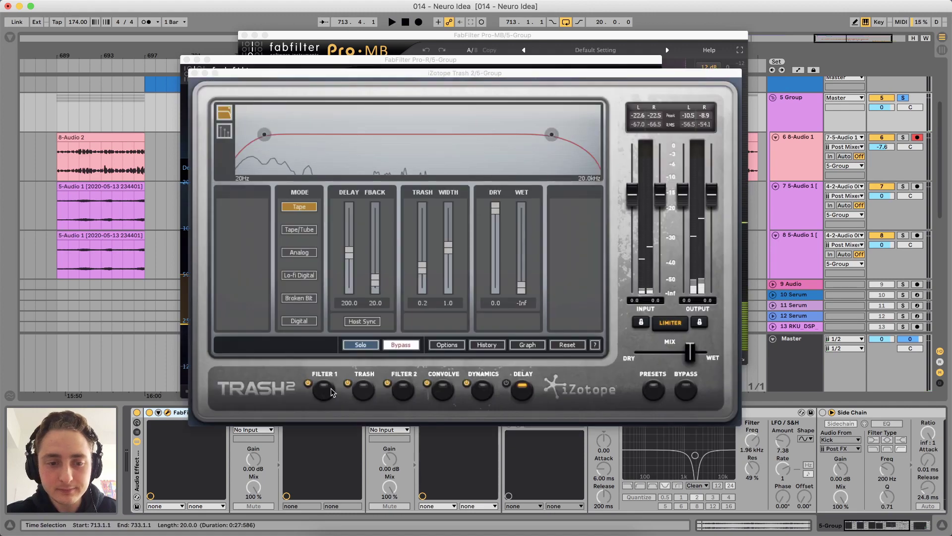
click(329, 391)
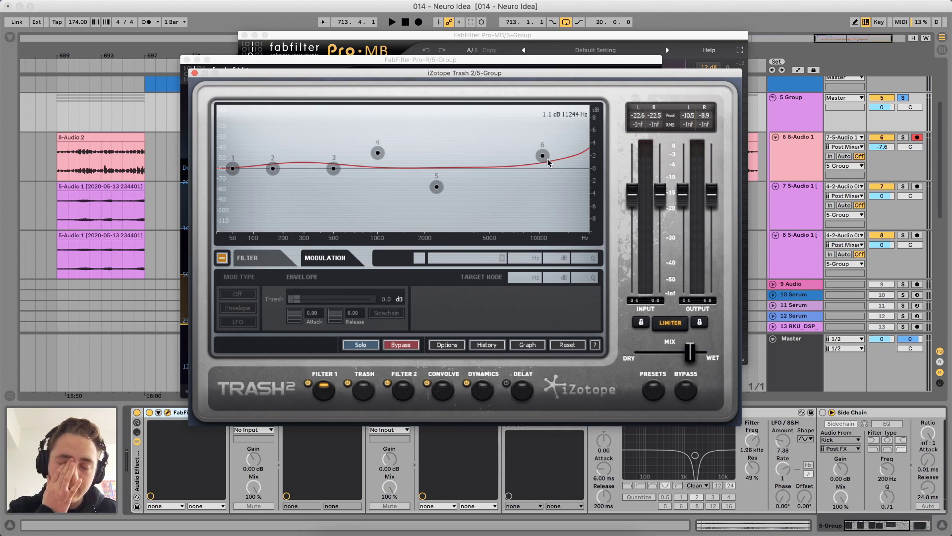
key(space)
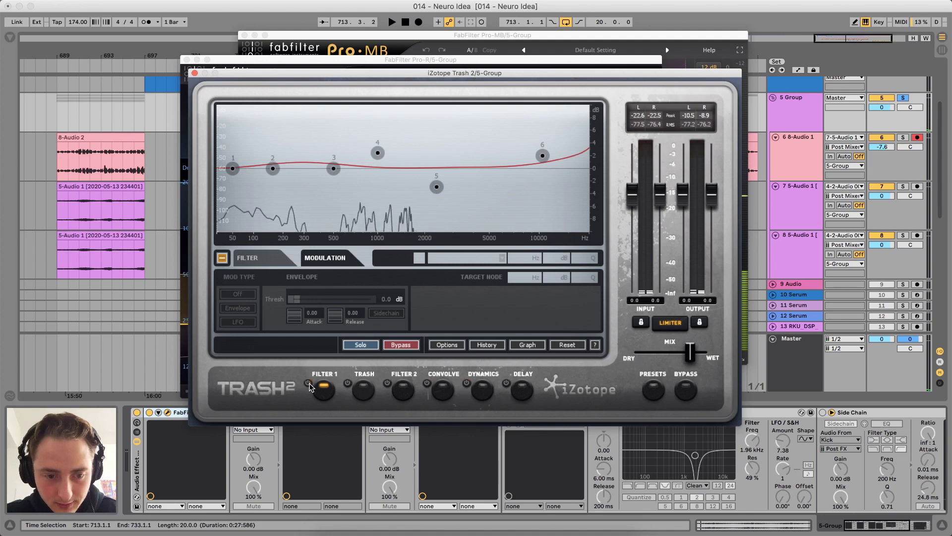
key(space)
key(space)
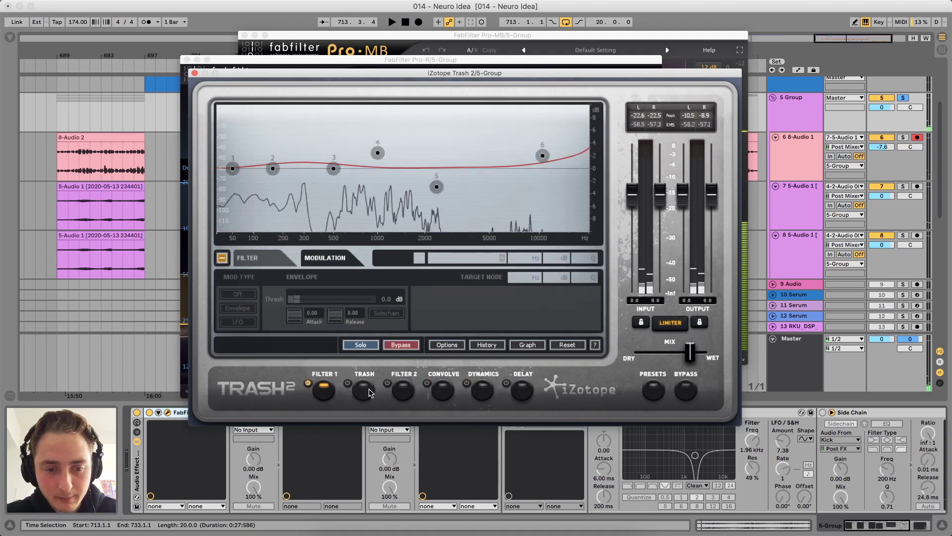
Switch on Trash 2's Trash module, show its distortion settings and play the group through it
click(348, 383)
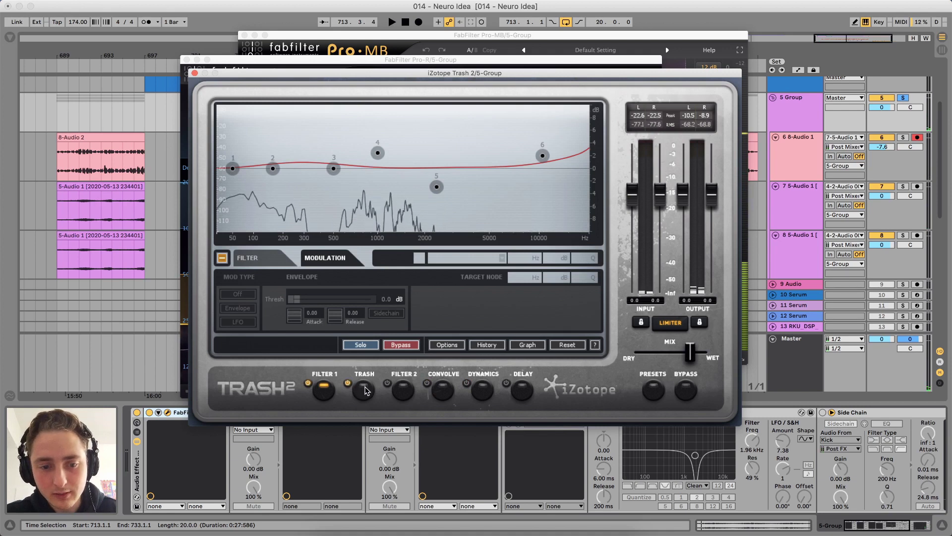
click(363, 387)
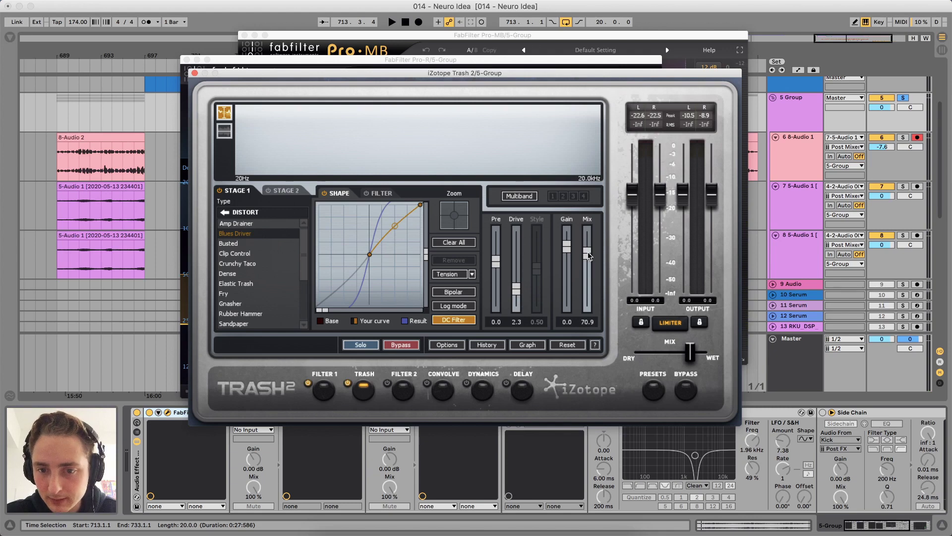
key(space)
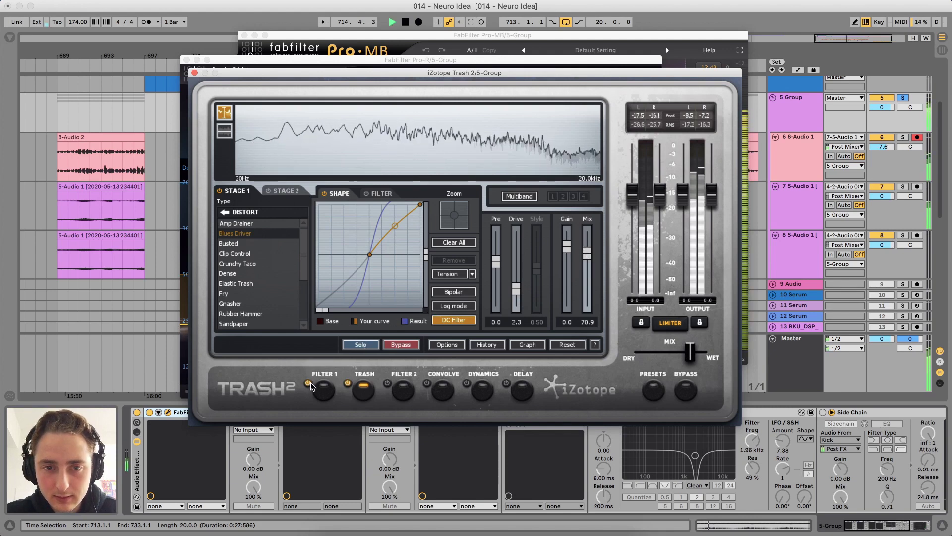
key(space)
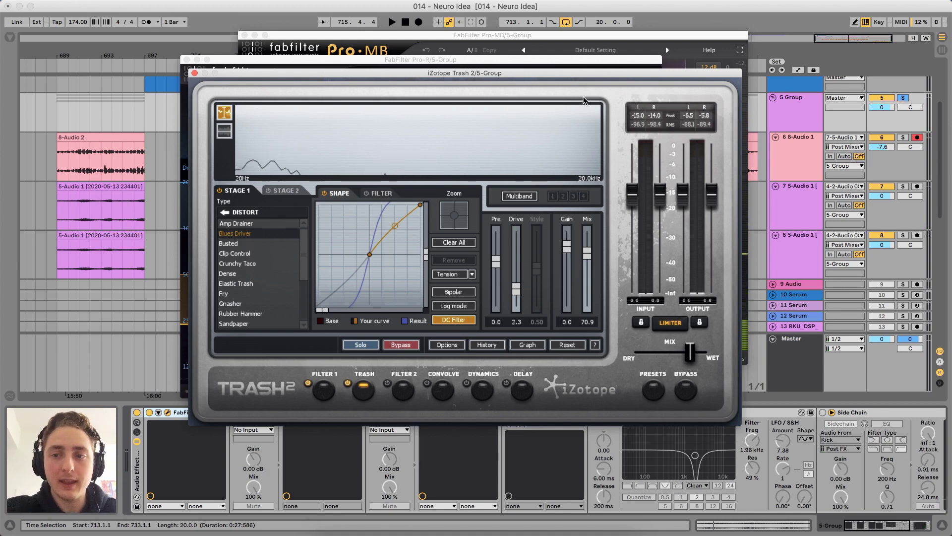
Move the 8-Audio 1 clip from bar 733 to bar 713 on track 6, overwriting the clip there
click(772, 98)
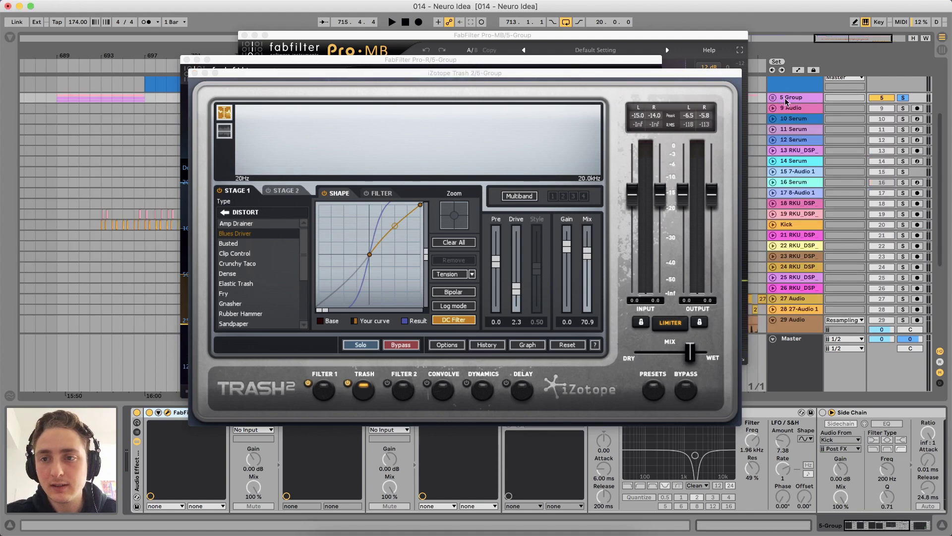
click(772, 98)
click(803, 158)
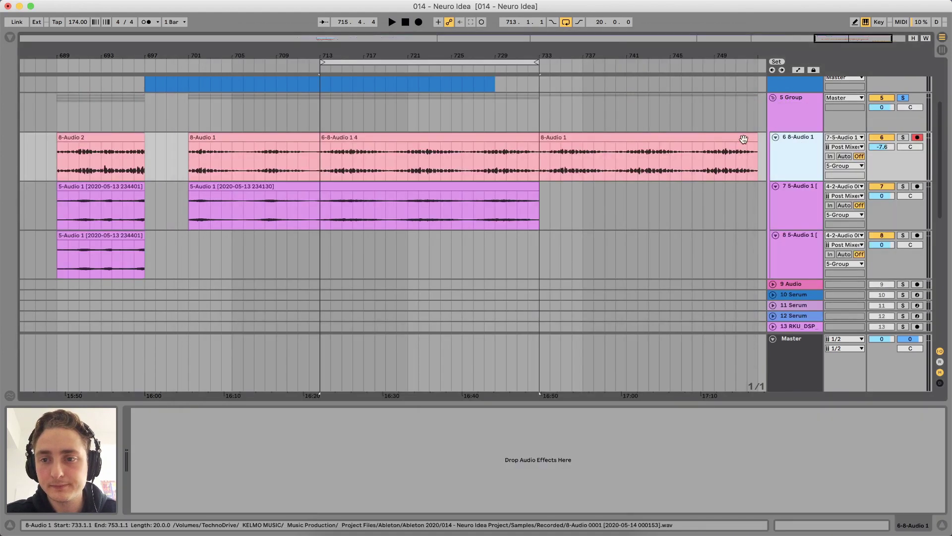
click(429, 138)
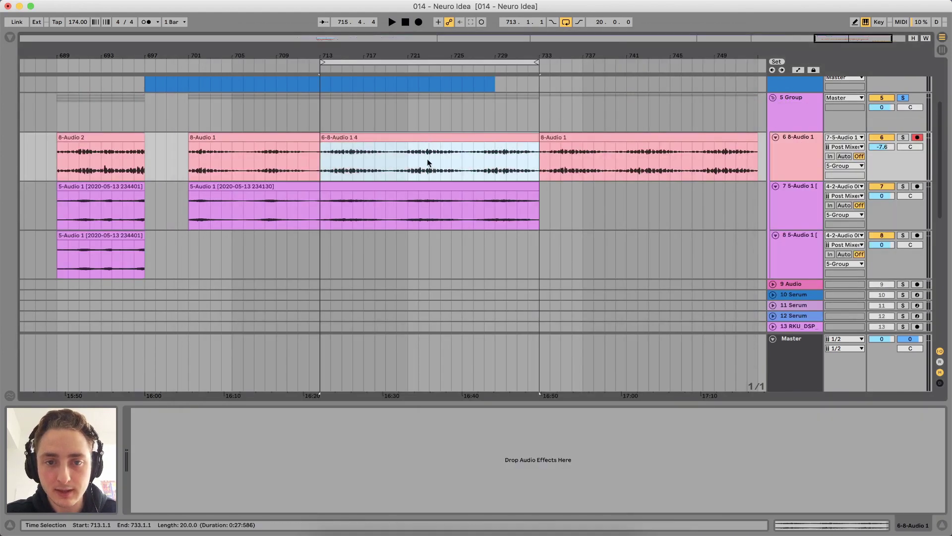
click(423, 186)
click(567, 136)
drag(566, 133, 361, 134)
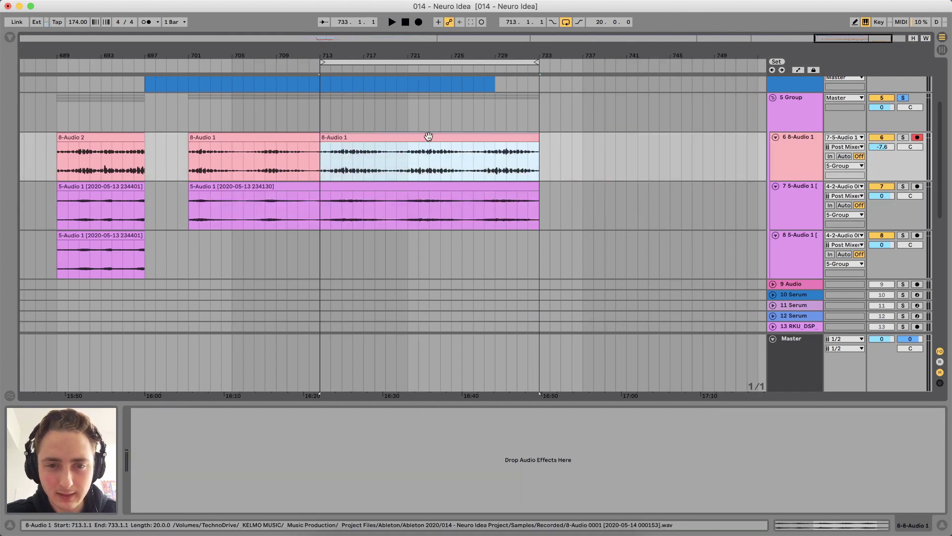
Return to the 5 Group's Trash 2 editor, switch on its Filter 2 module and play the group through it
click(806, 97)
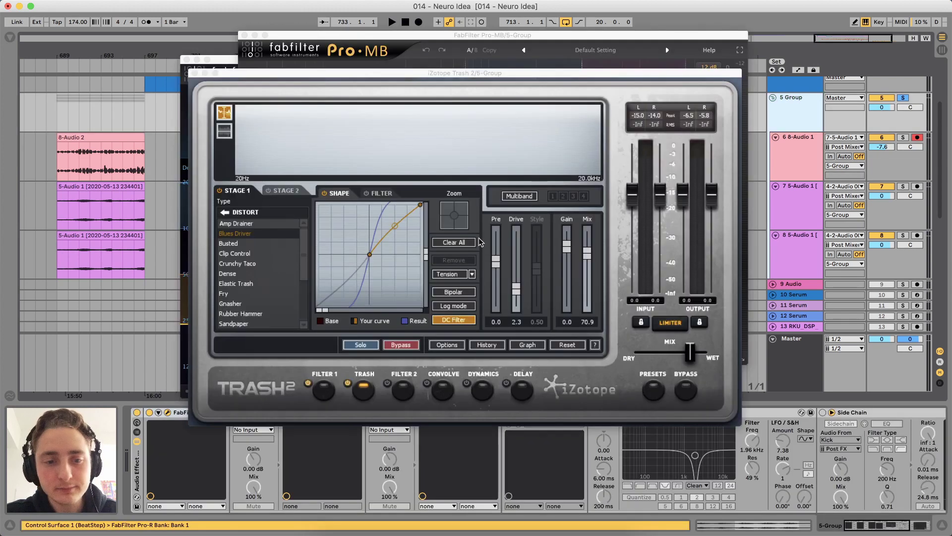
click(324, 389)
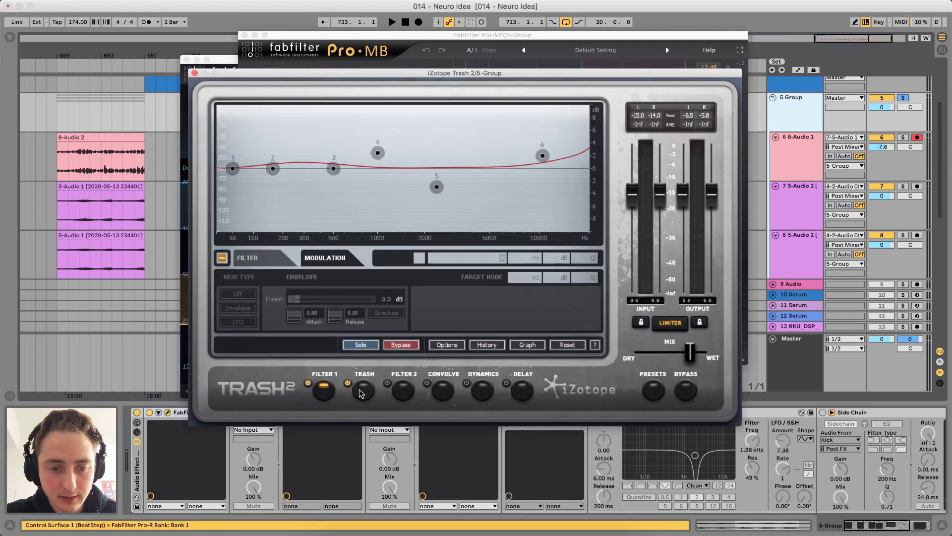
click(360, 392)
click(401, 389)
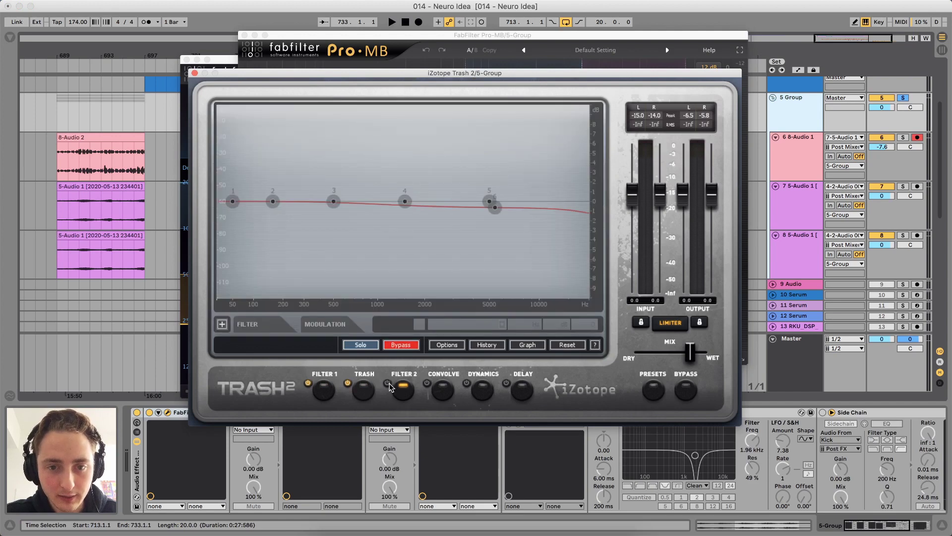
click(364, 389)
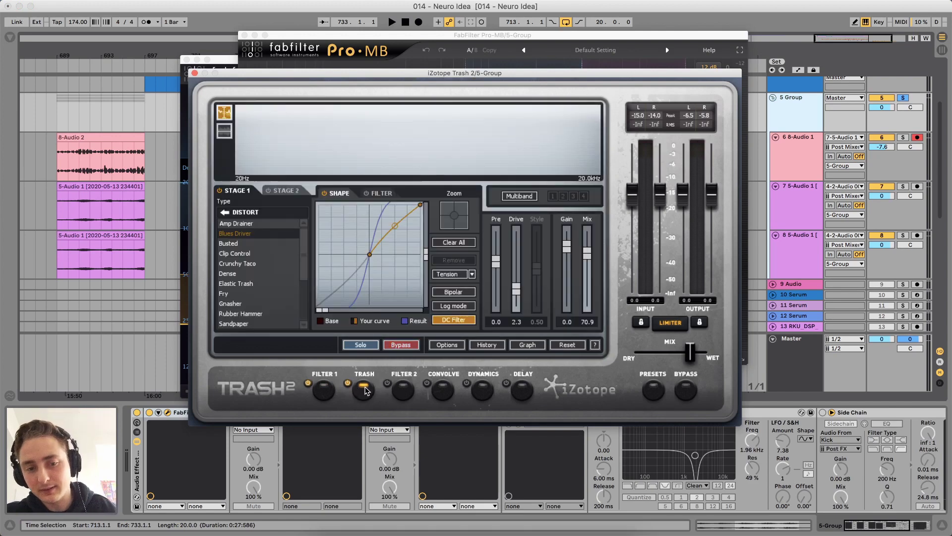
click(411, 394)
key(space)
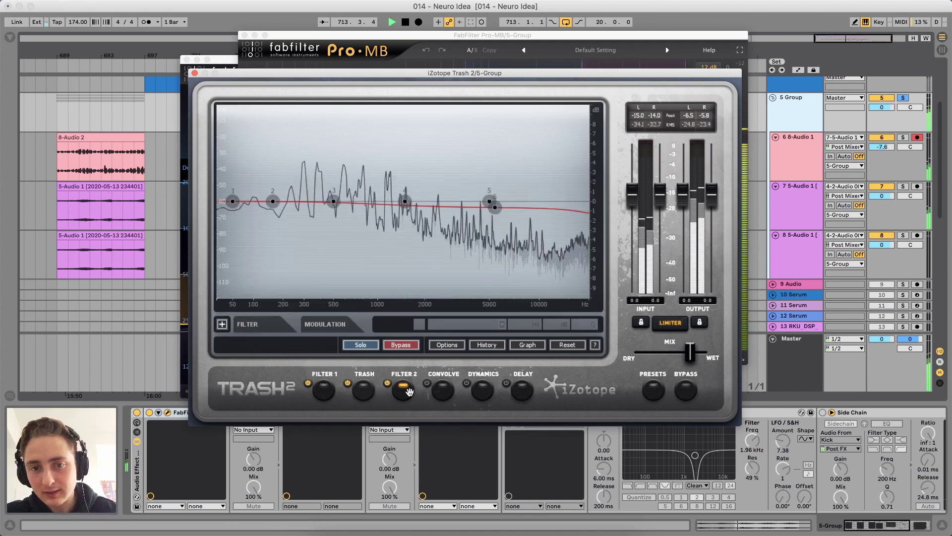
key(space)
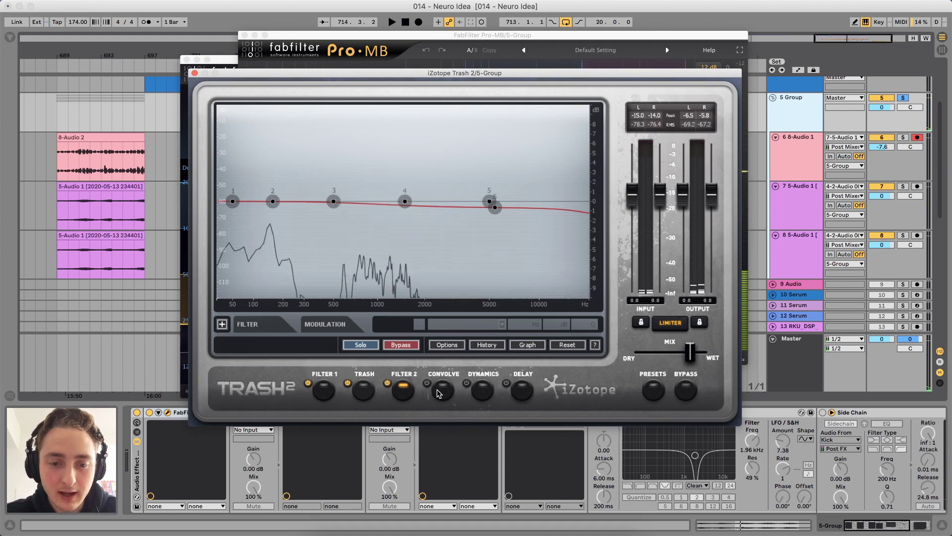
Show Trash 2's Convolve module and look through its Classic Textures impulse responses around Game Lad
click(438, 393)
click(427, 384)
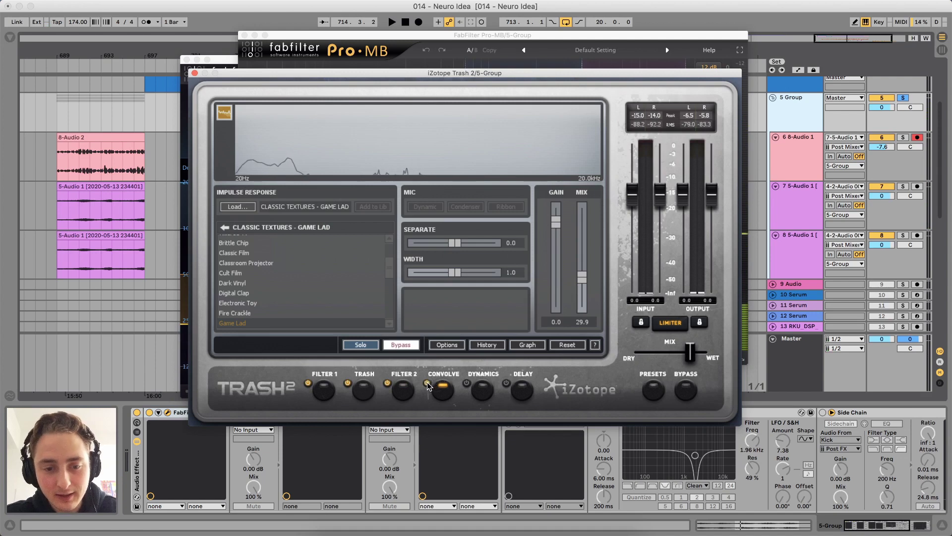
click(428, 384)
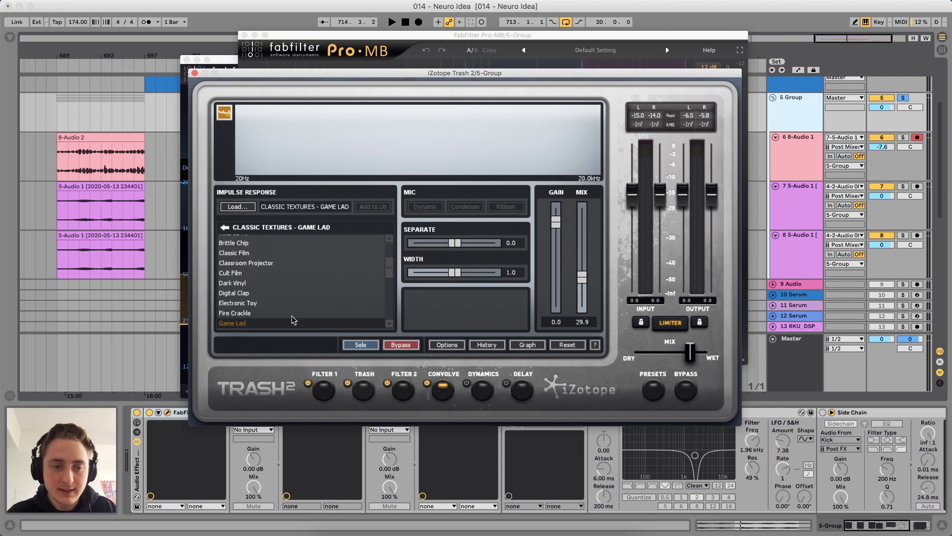
scroll(273, 292, down, 1)
scroll(274, 292, down, 6)
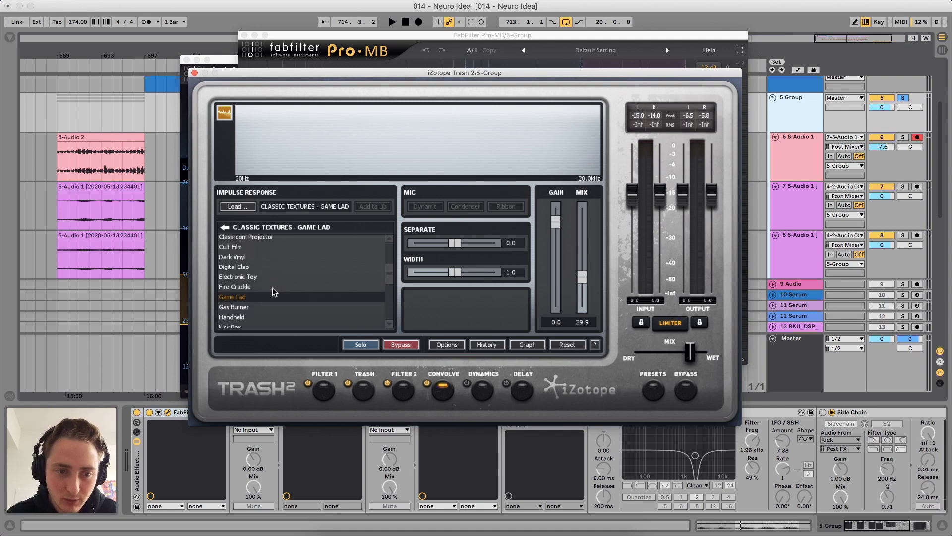
scroll(271, 282, down, 7)
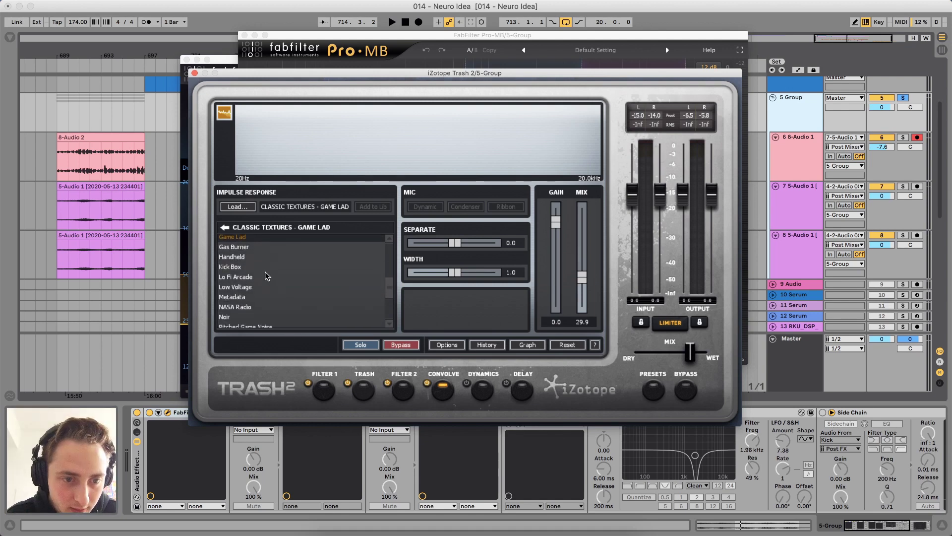
scroll(267, 275, down, 3)
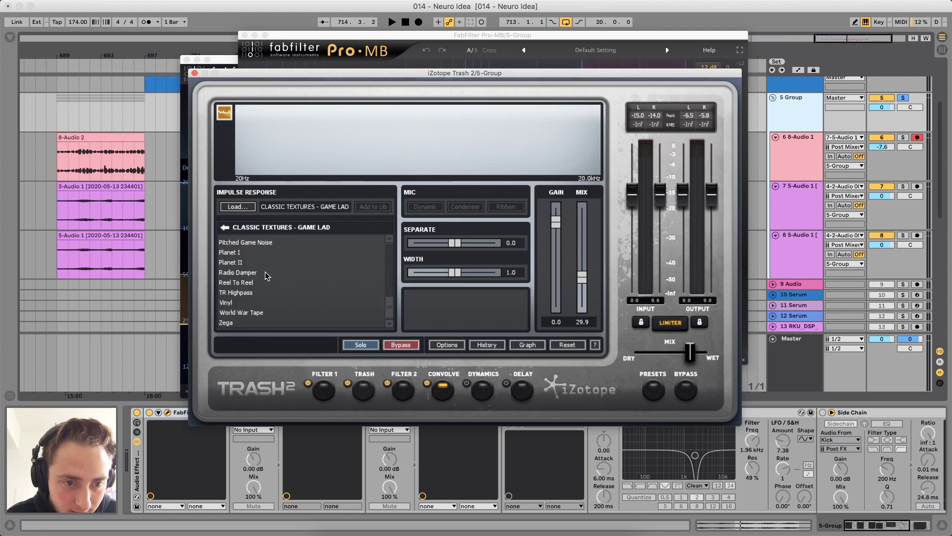
scroll(266, 276, up, 10)
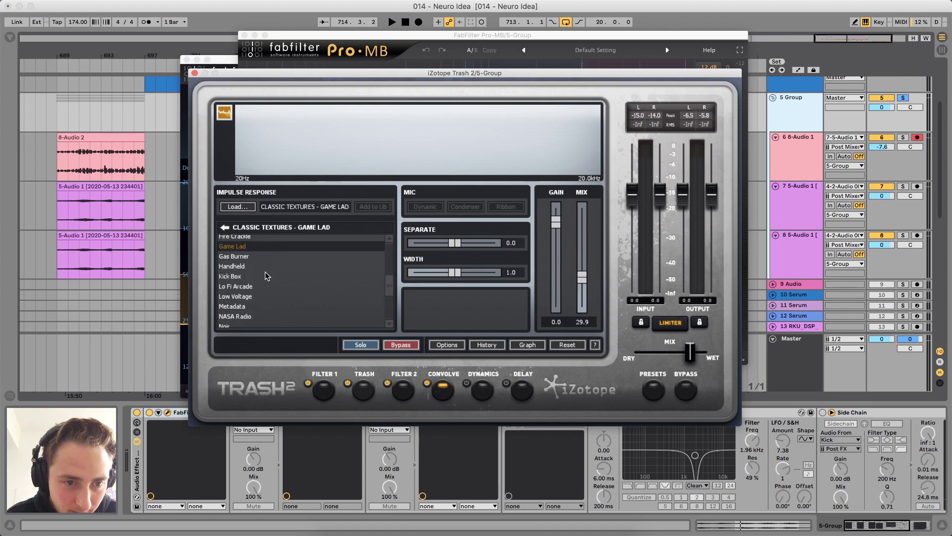
scroll(267, 275, up, 4)
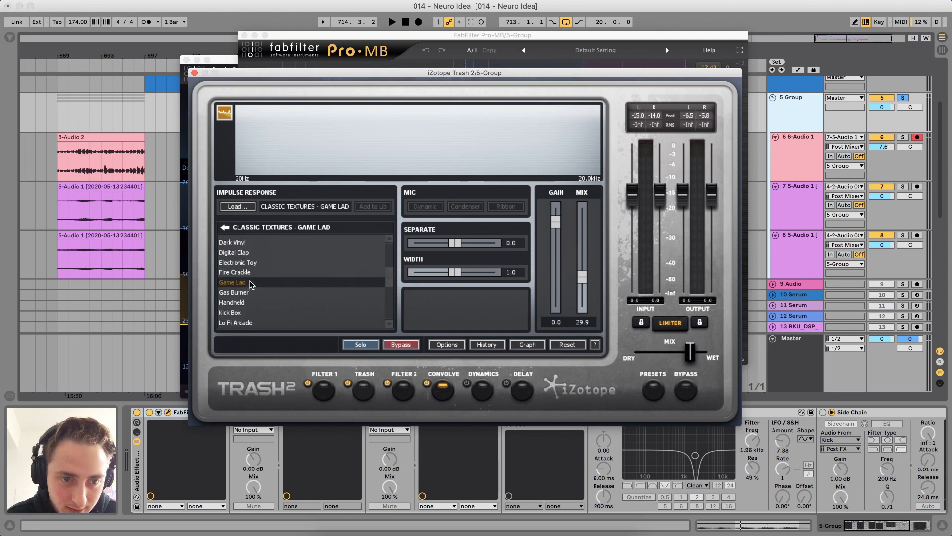
scroll(250, 284, up, 5)
scroll(251, 284, down, 3)
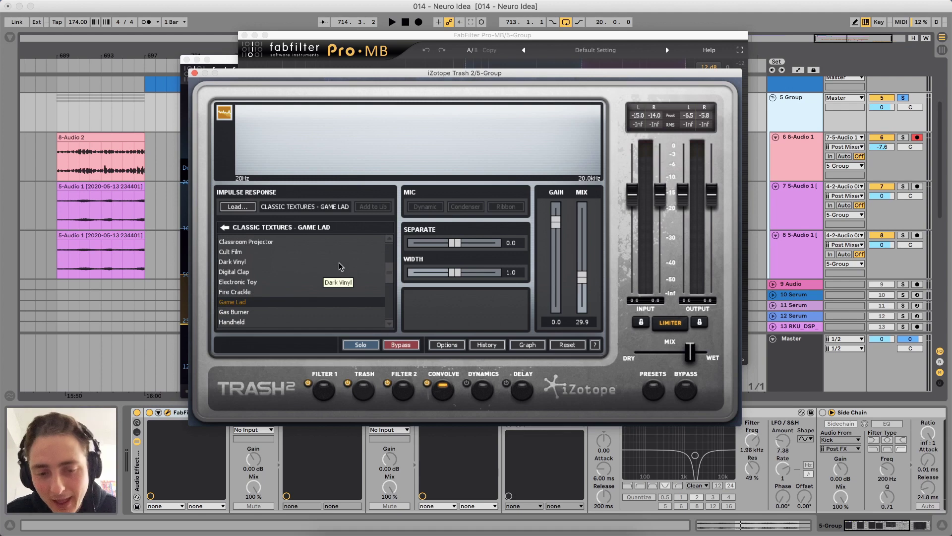
Switch on the Convolve module during playback, audition its Mix at 100.0, and lower the Mix to 28.8
key(space)
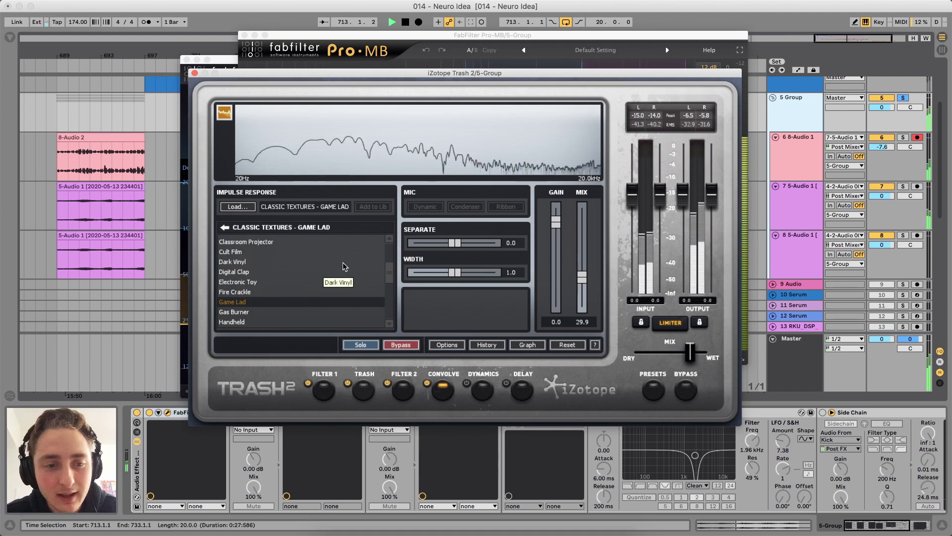
click(427, 383)
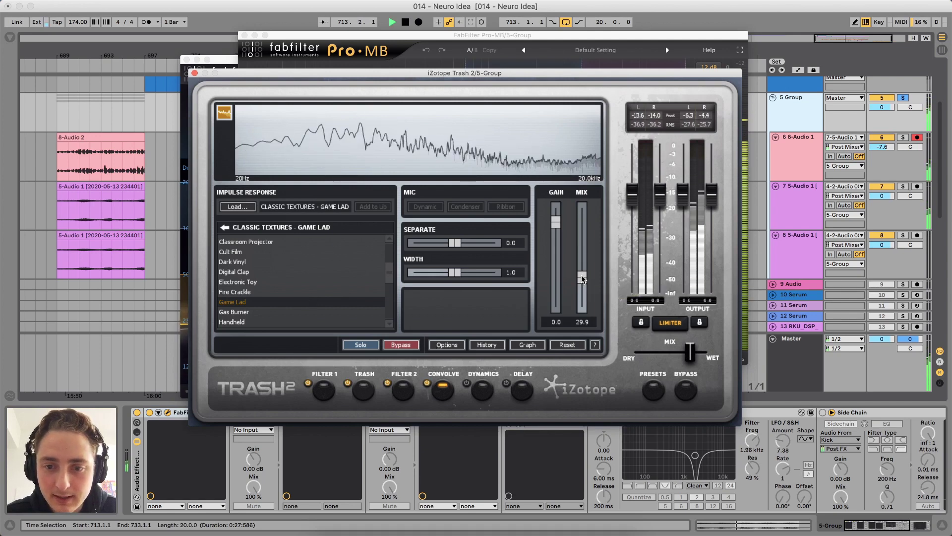
drag(582, 279, 582, 207)
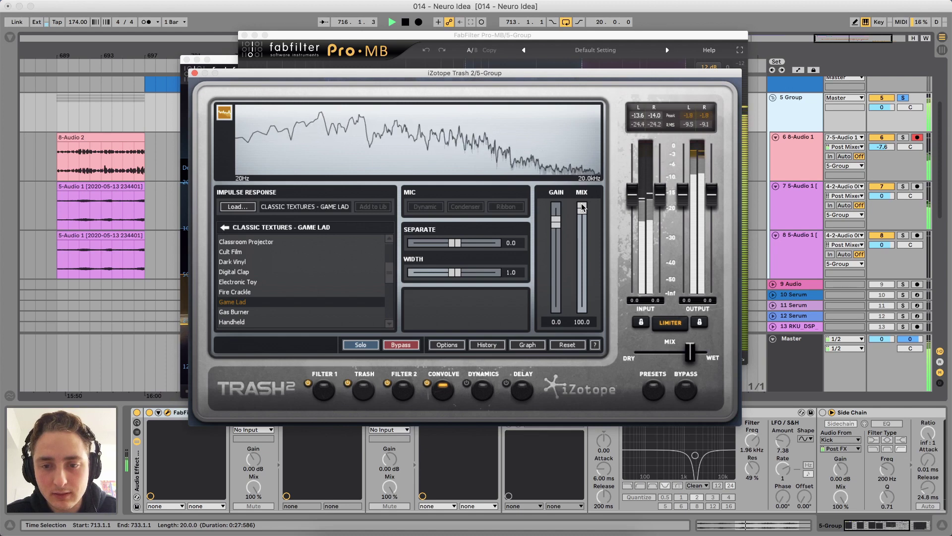
key(space)
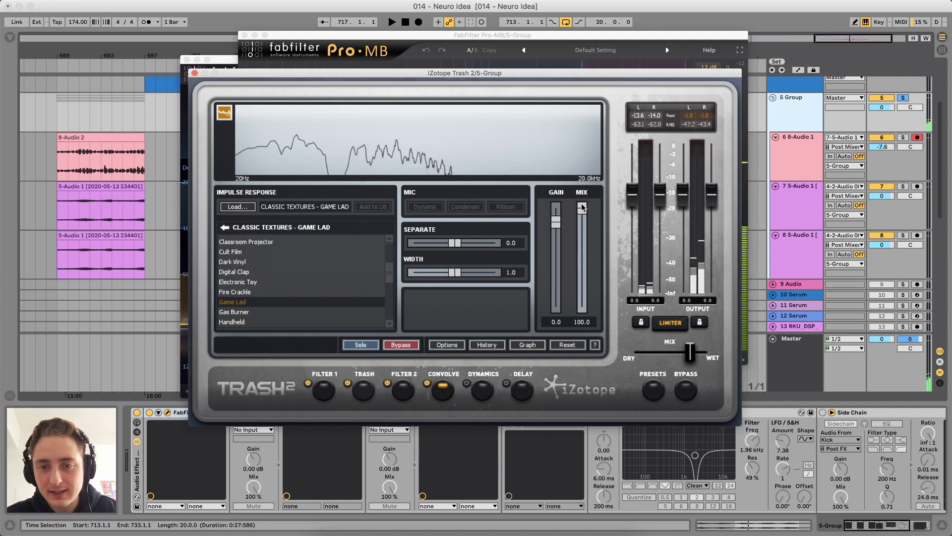
drag(582, 207, 573, 278)
key(space)
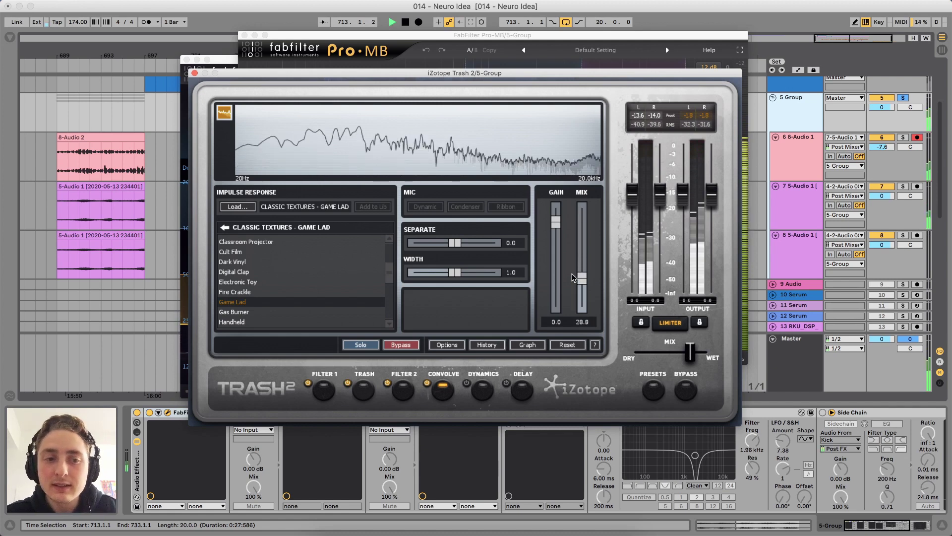
Switch on Trash 2's Dynamics module, play the group through it, and show the Delay module
key(space)
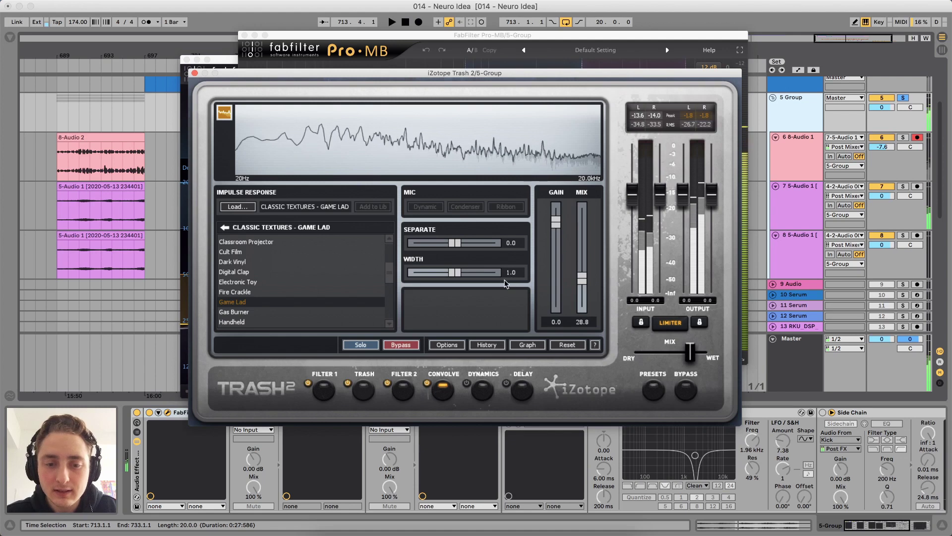
click(466, 382)
click(466, 382)
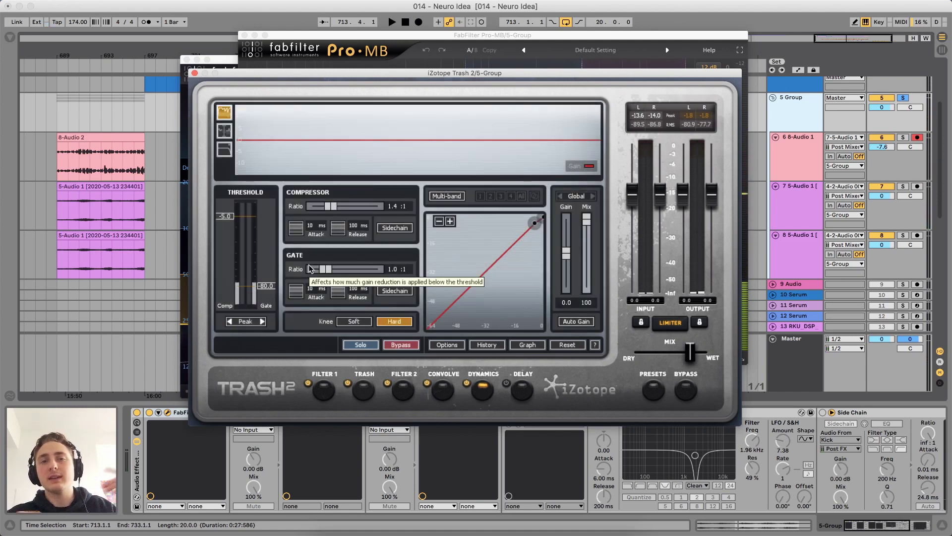
key(space)
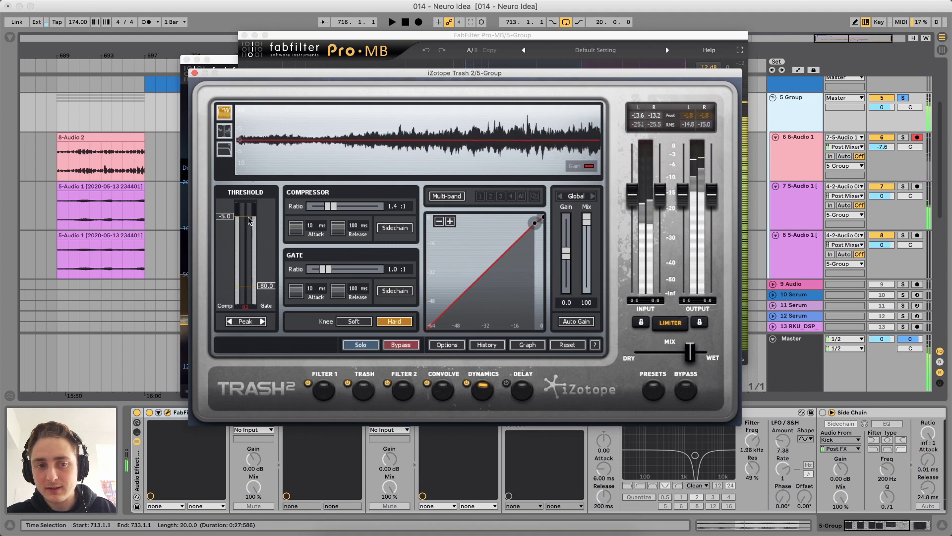
key(space)
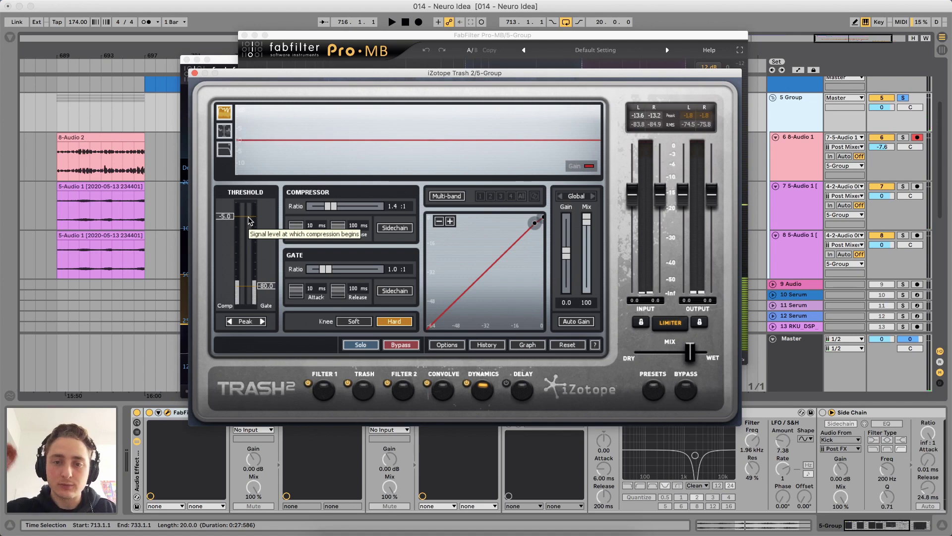
click(522, 387)
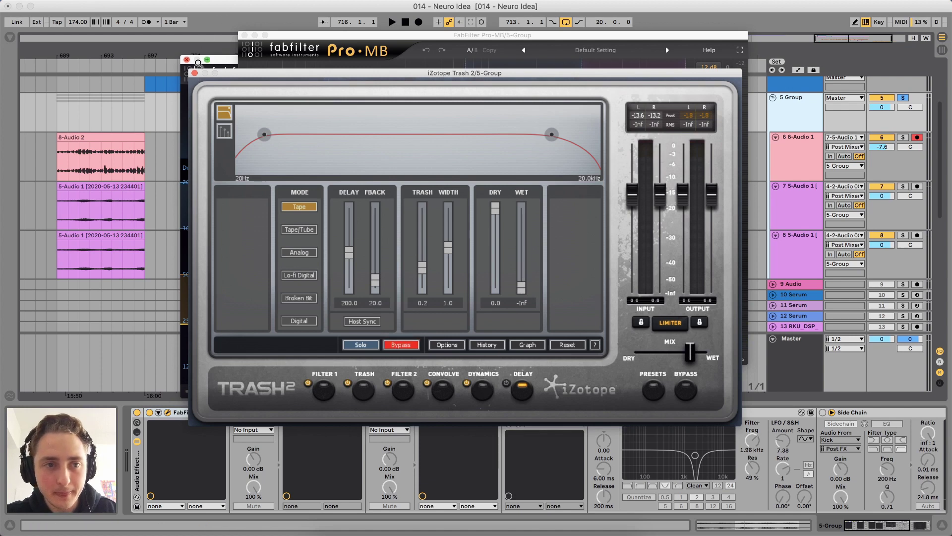
Close the Trash 2, Pro-MB and Pro-R editors of the 5 Group
click(195, 73)
click(244, 36)
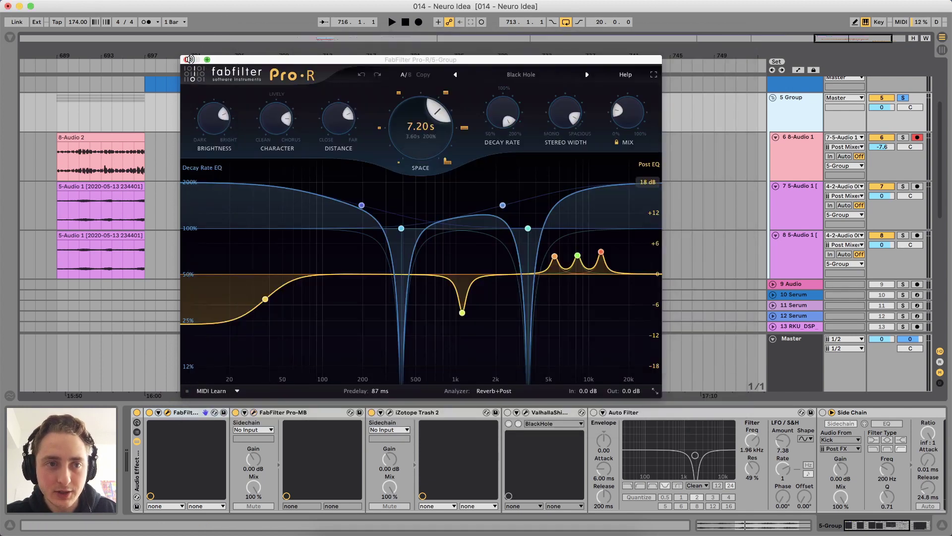
click(187, 60)
Play the group from bar 713 with Trash 2 bypassed and switched back on to compare the sound
key(space)
click(371, 417)
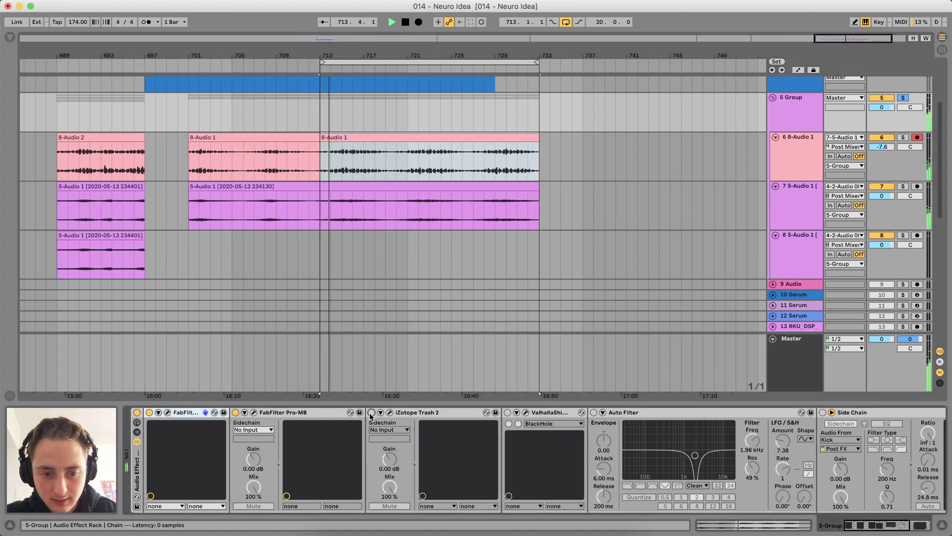
key(space)
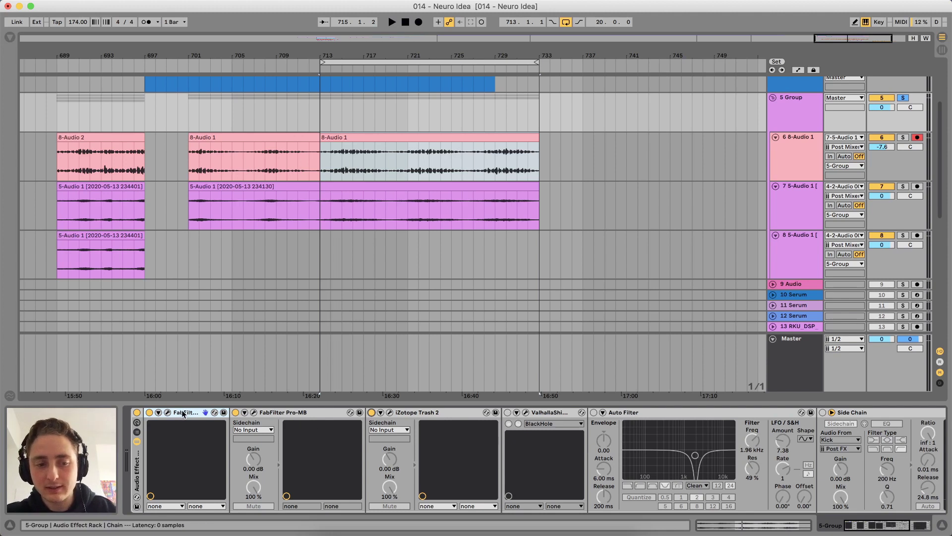
Switch on ValhallaShimmer with the BlackHole preset in the group's rack and look over its editor
click(559, 414)
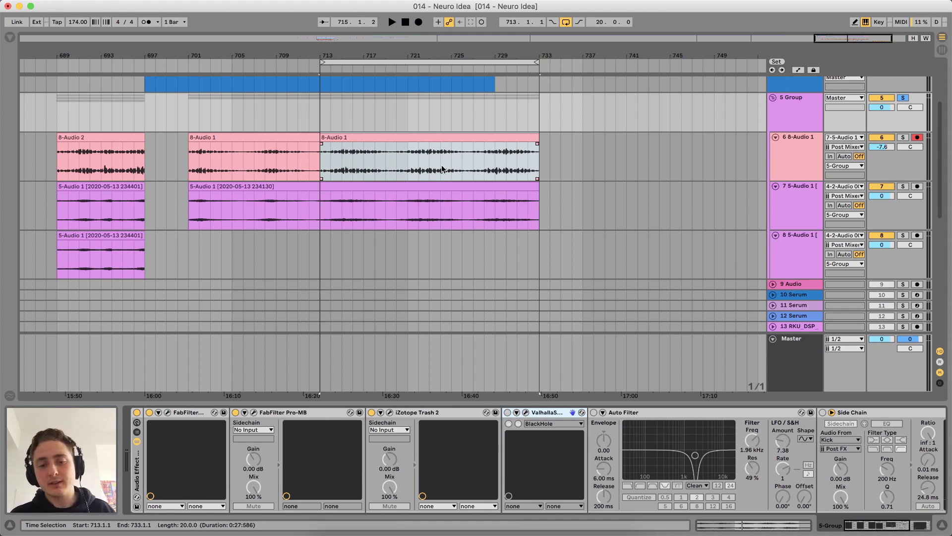
click(526, 412)
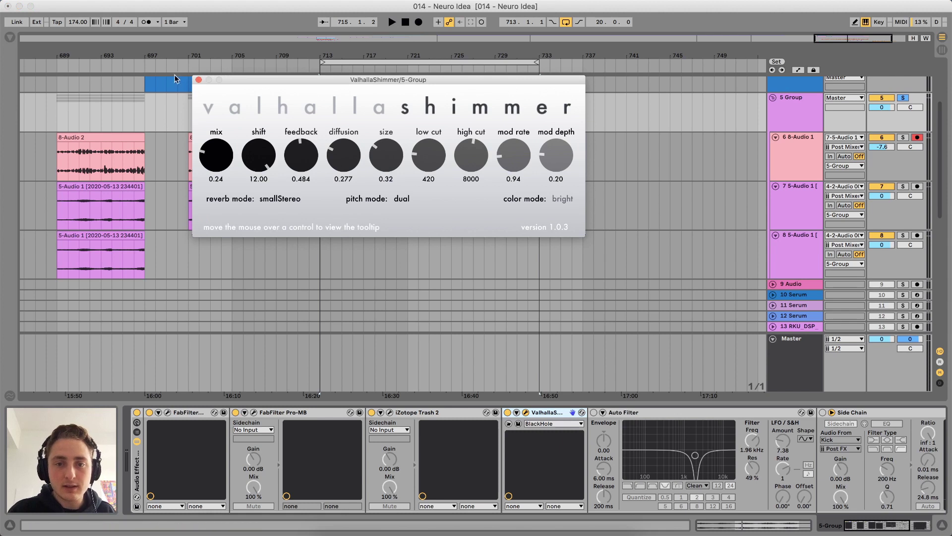
click(199, 80)
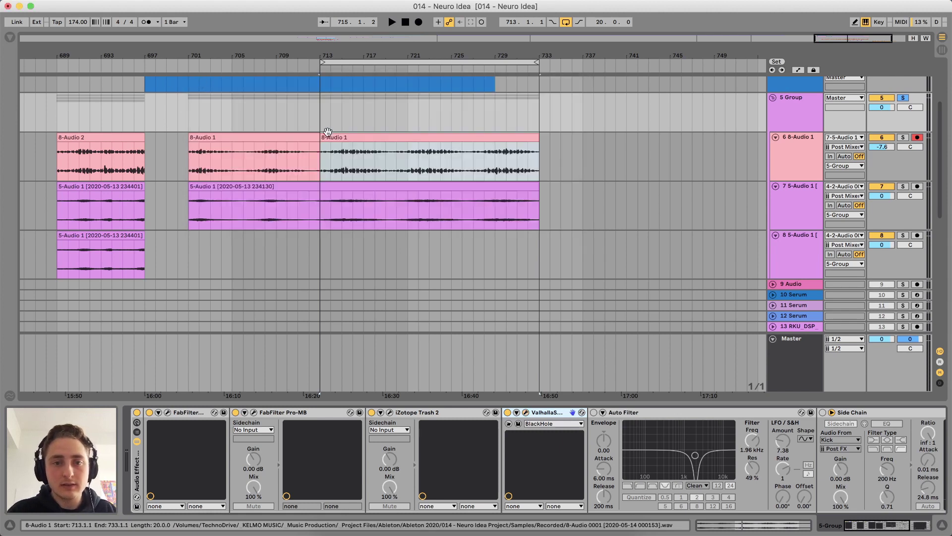
Bypass ValhallaShimmer and switch it back on during playback to compare the group without and with the shimmer reverb
click(508, 413)
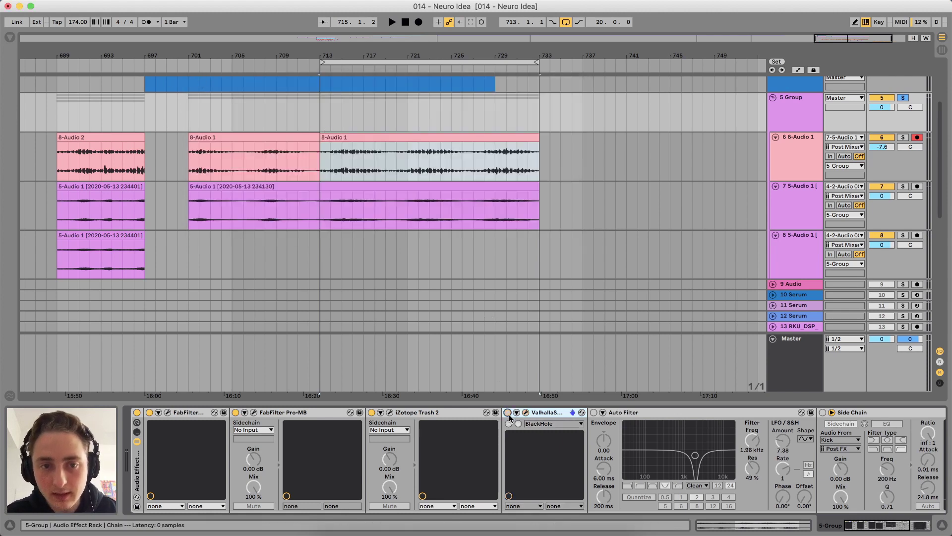
key(space)
click(508, 413)
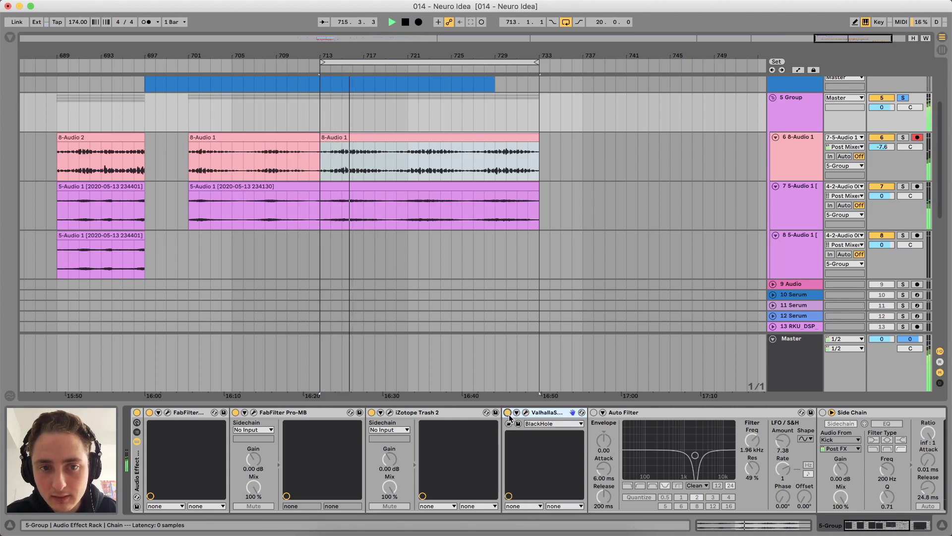
key(space)
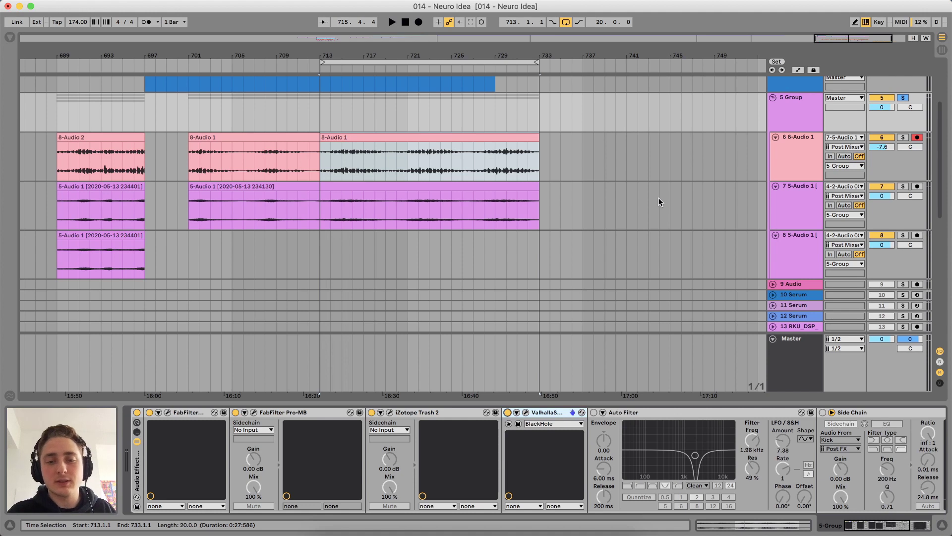
Review the shift setting in ValhallaShimmer's editor and play the group from bar 713
click(526, 412)
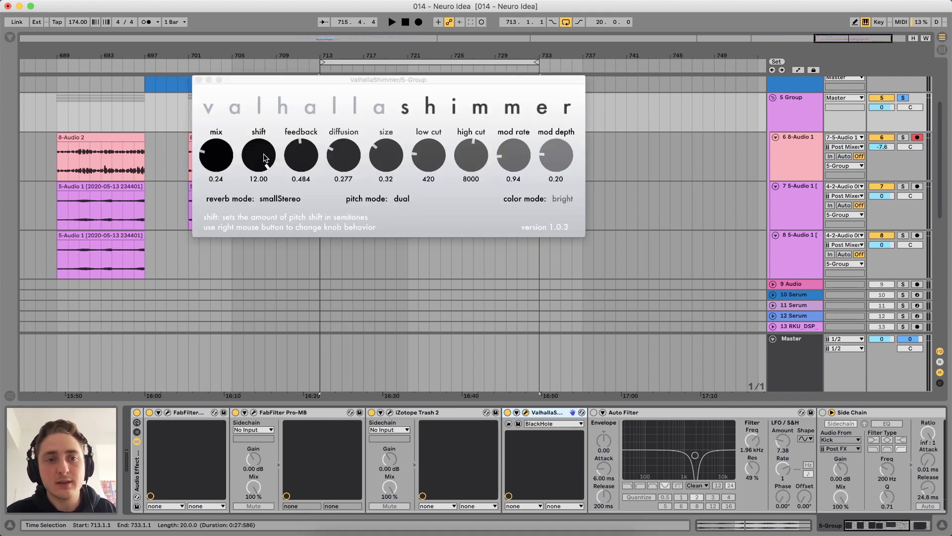
click(199, 79)
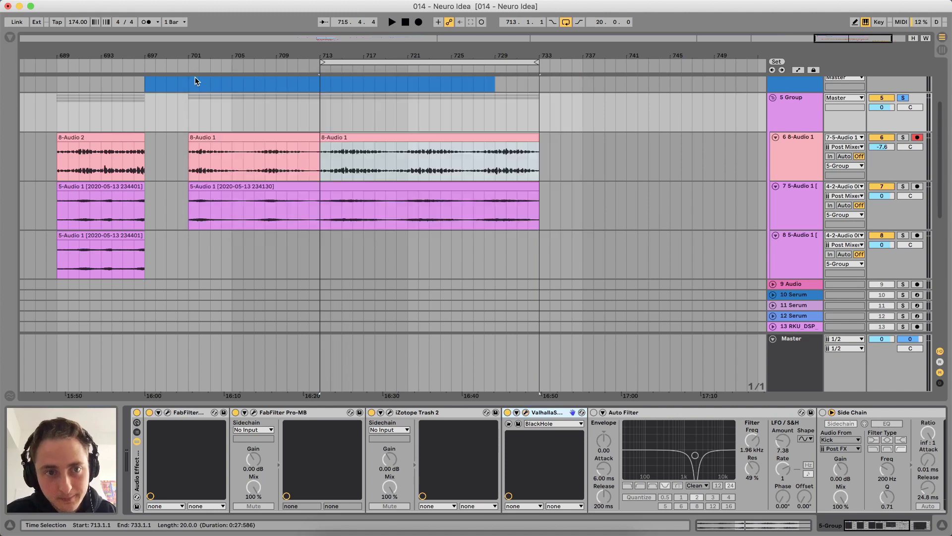
key(space)
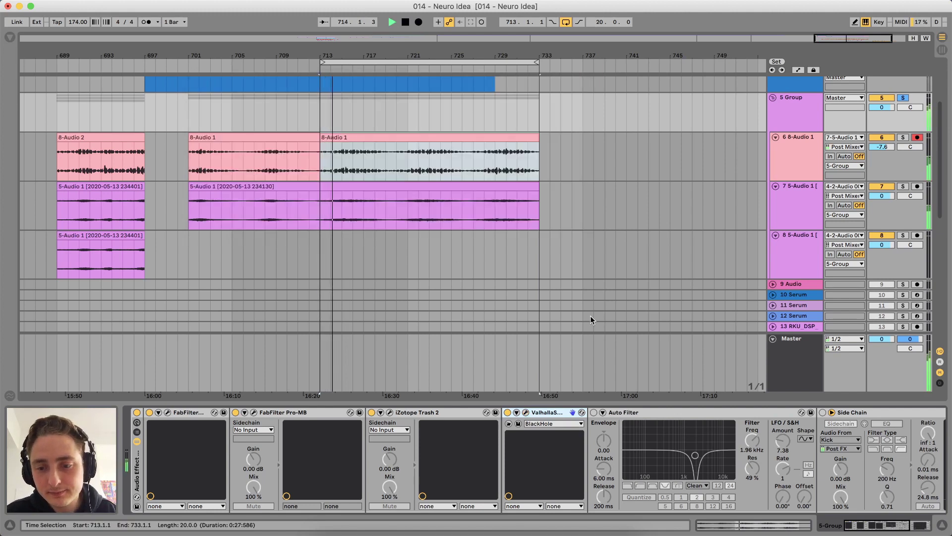
key(space)
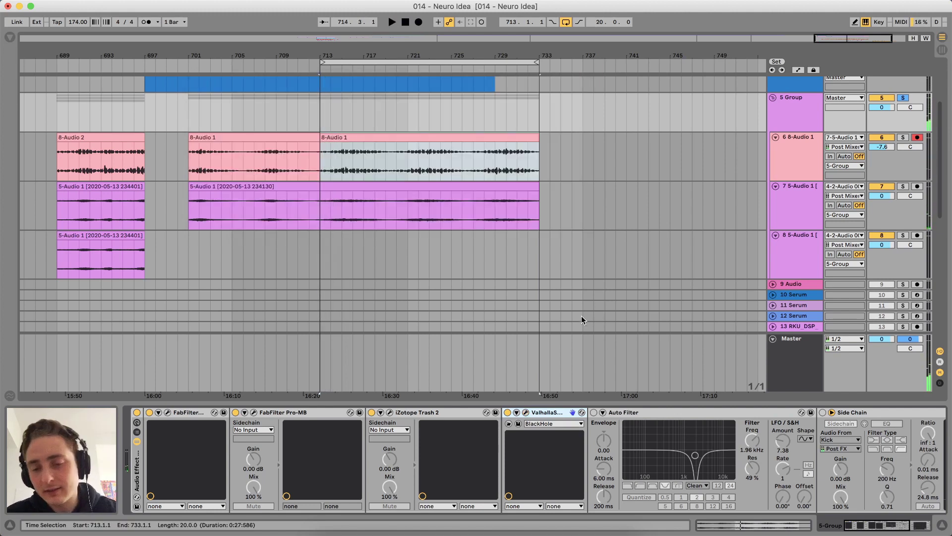
Switch on the Auto Filter after ValhallaShimmer, play the group through it and inspect its LFO Amount
click(594, 412)
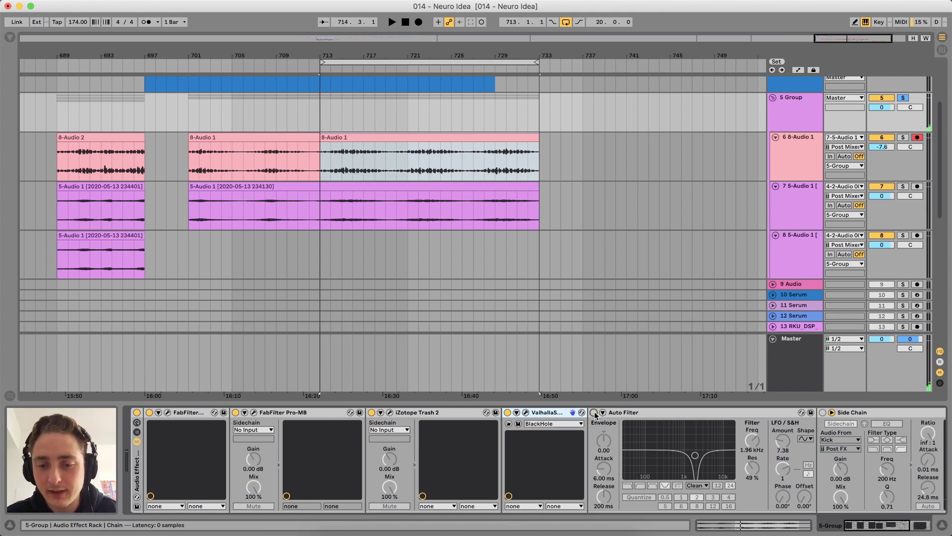
click(664, 416)
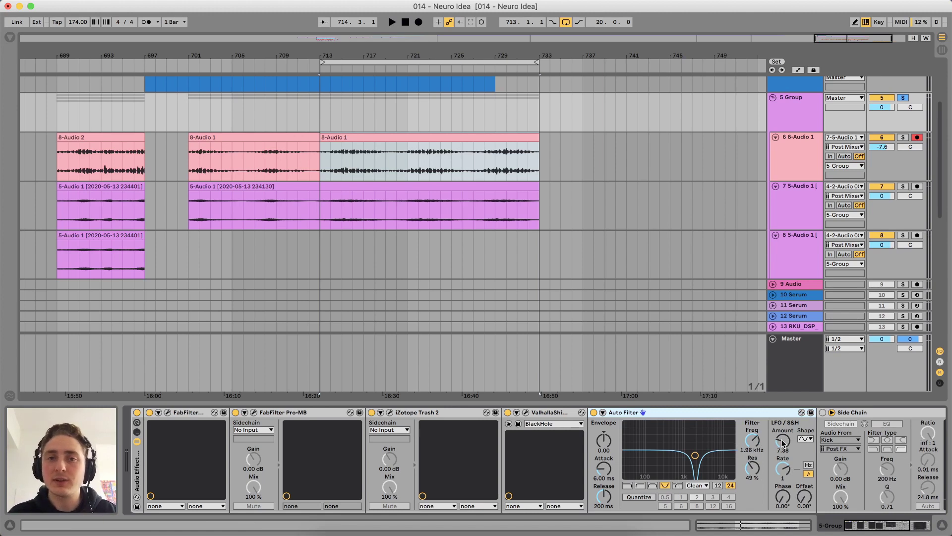
key(space)
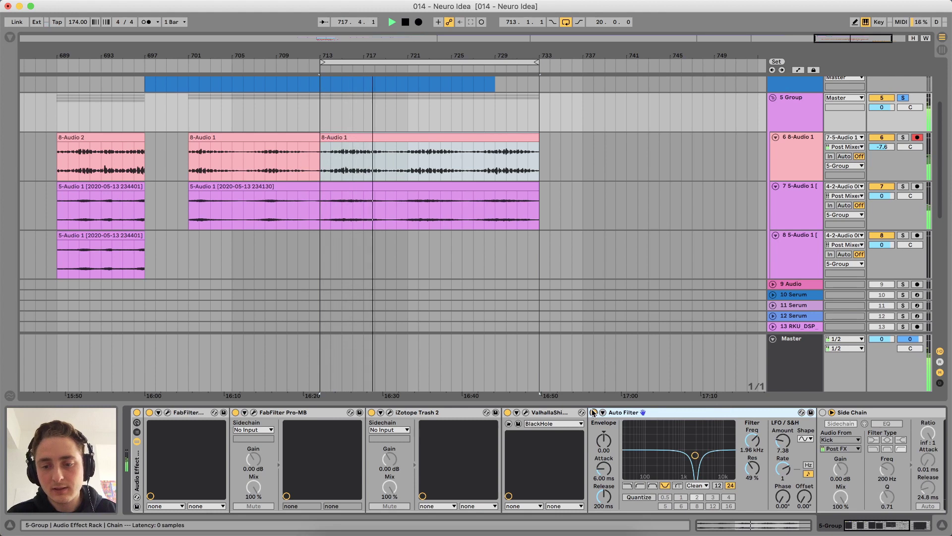
key(space)
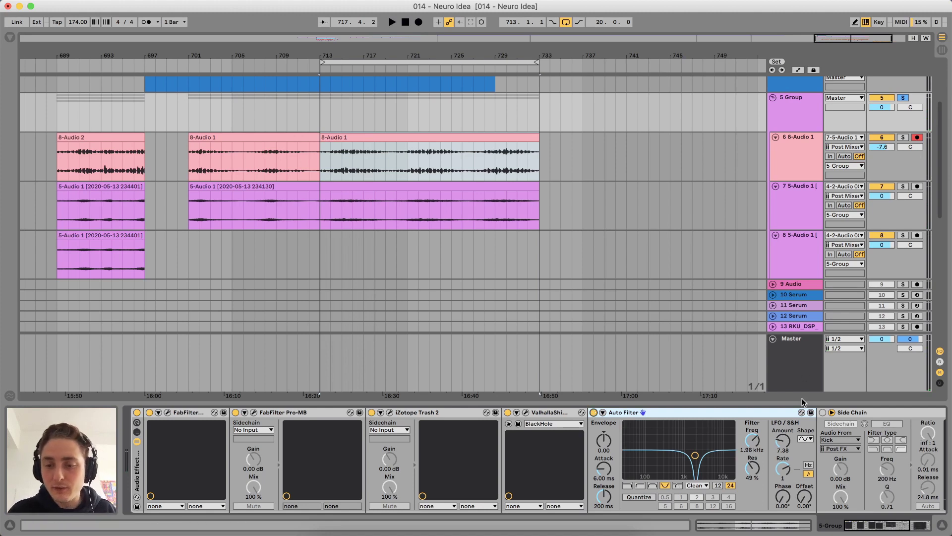
click(783, 441)
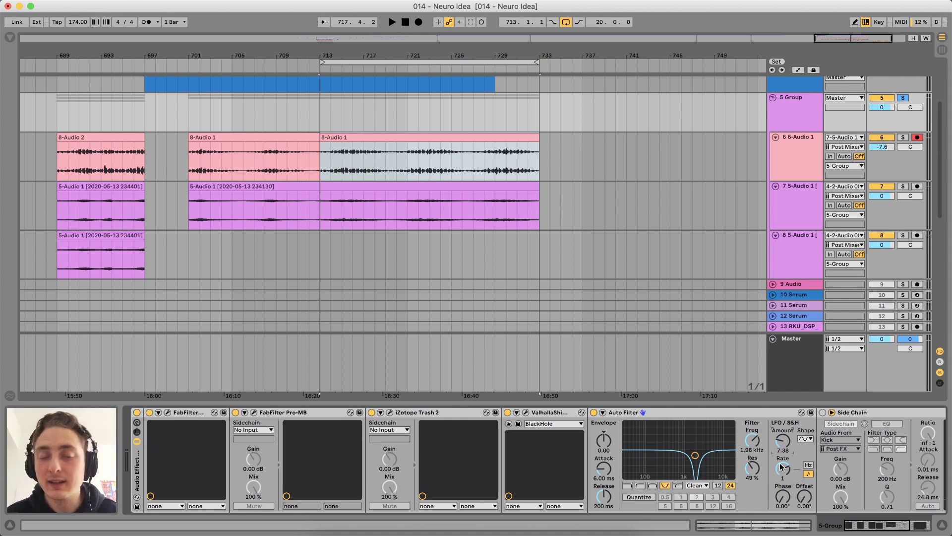
Fold the 5 Group and audition the Auto Filter's low-pass type against its notch type during playback
click(773, 97)
scroll(743, 96, down, 2)
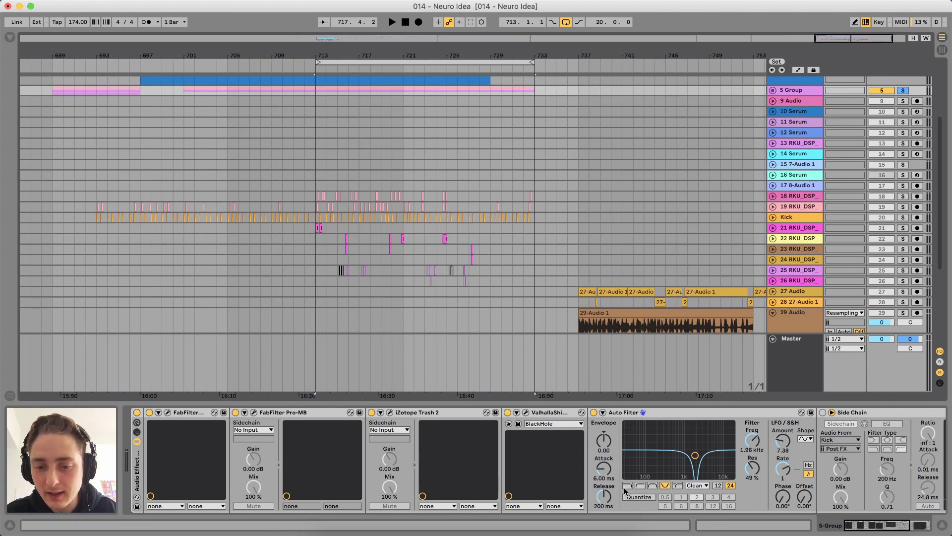
key(space)
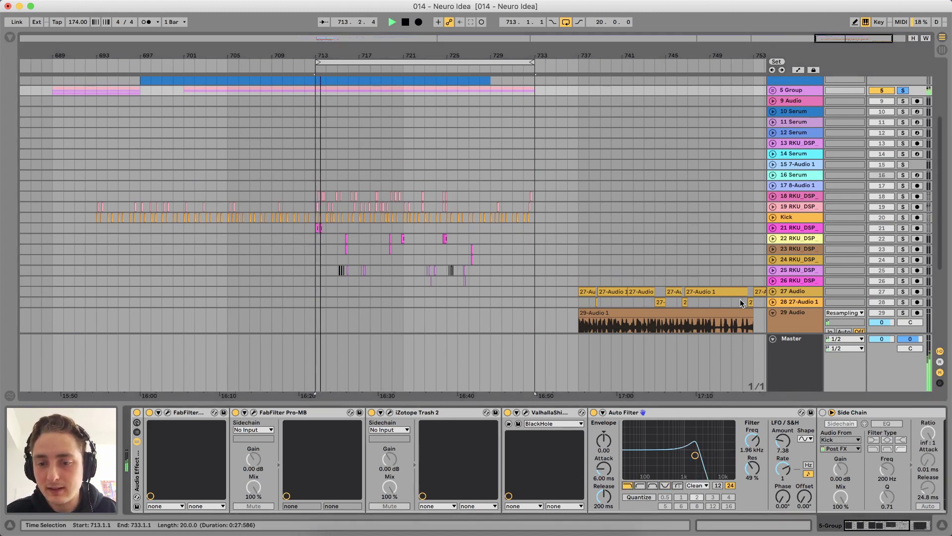
key(space)
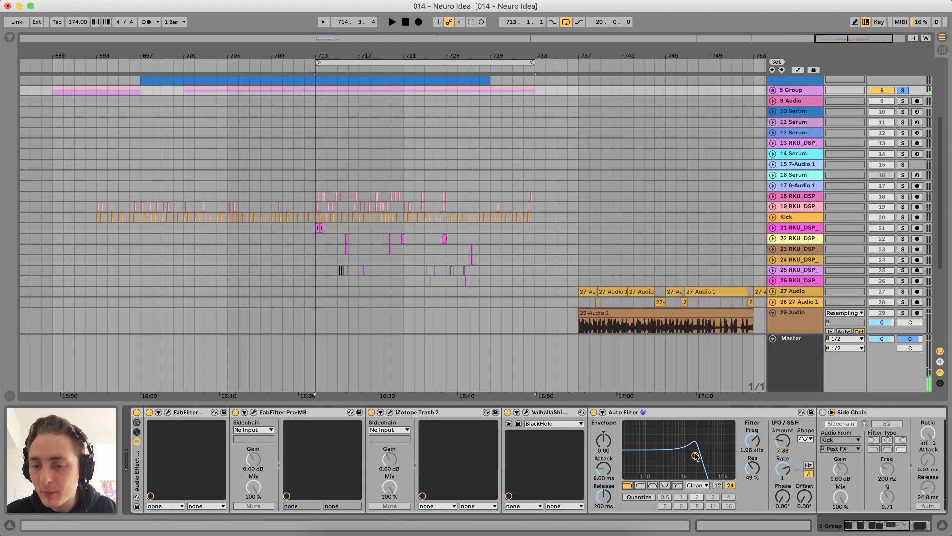
click(666, 486)
key(space)
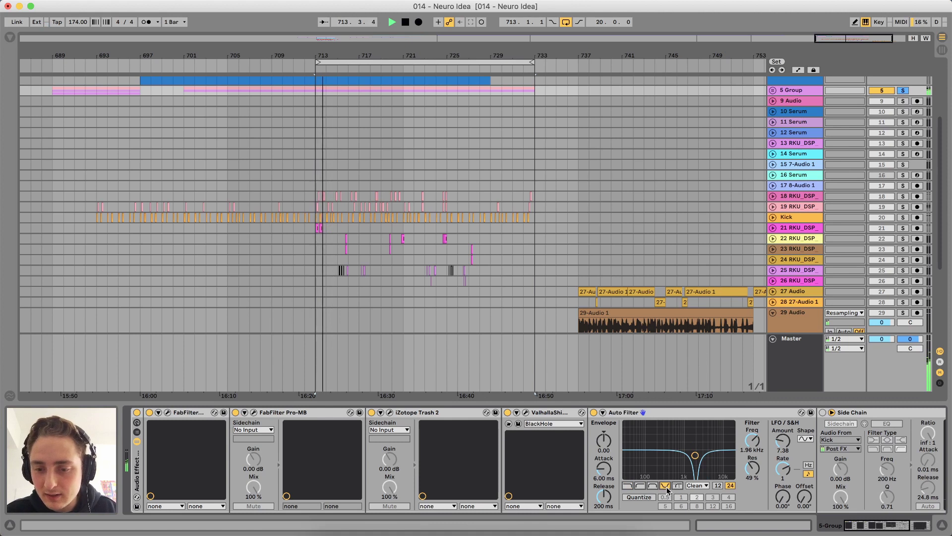
key(space)
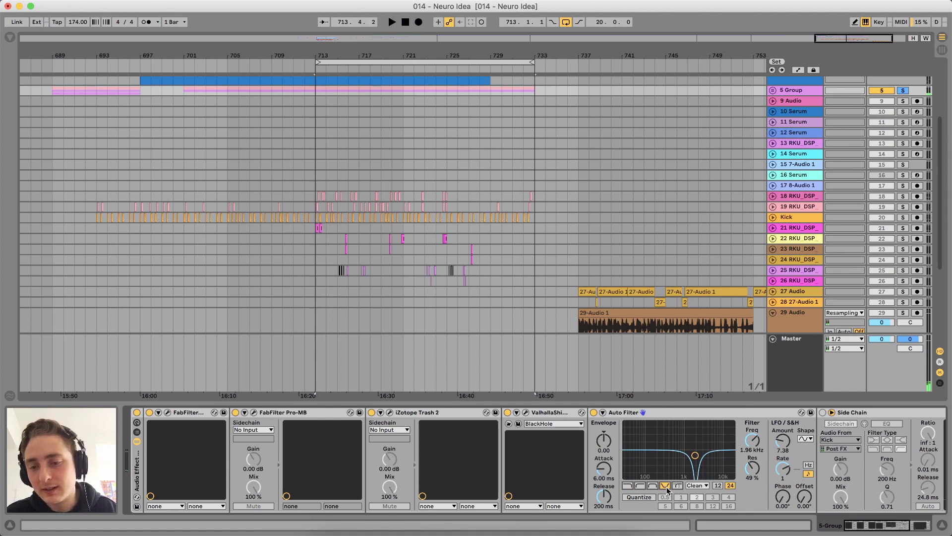
Switch on the Side Chain compressor at the end of the group's rack and unfold the 5 Group
scroll(743, 466, right, 5)
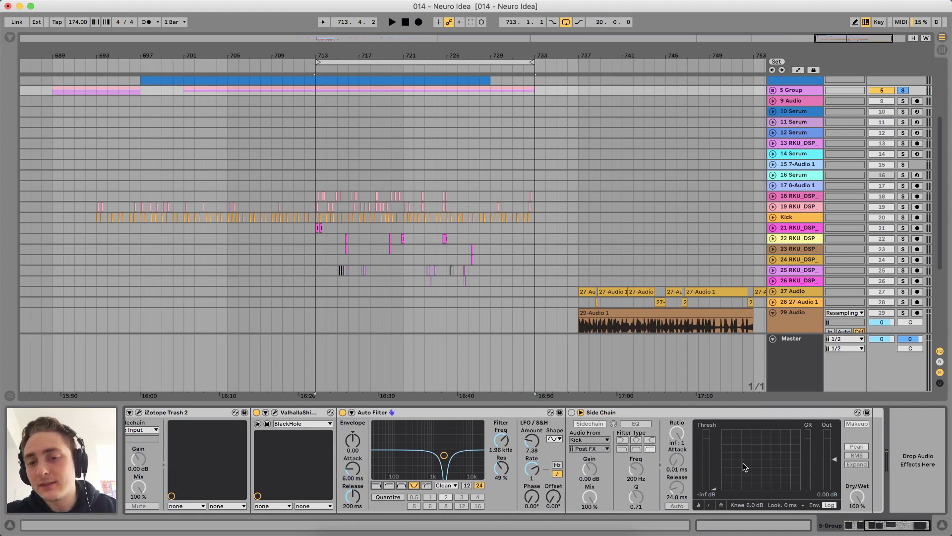
click(571, 413)
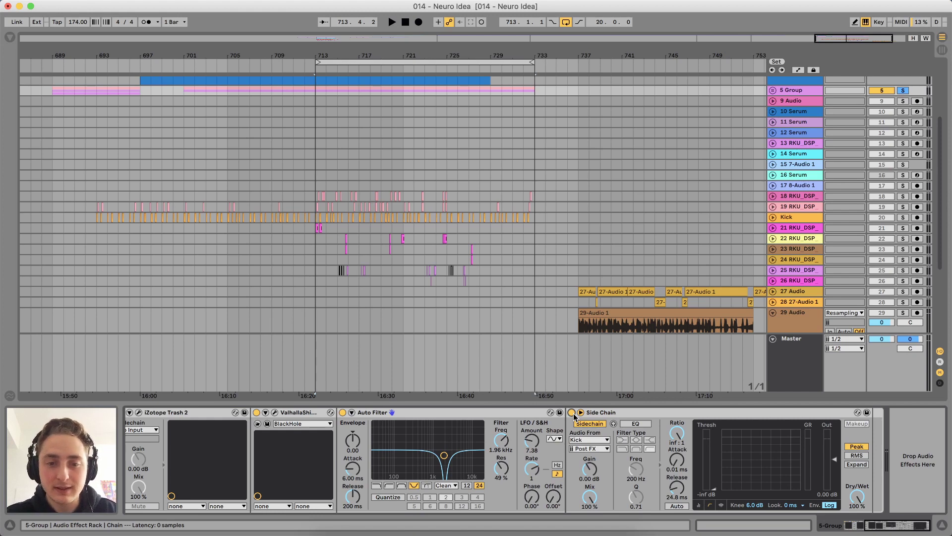
scroll(584, 284, down, 5)
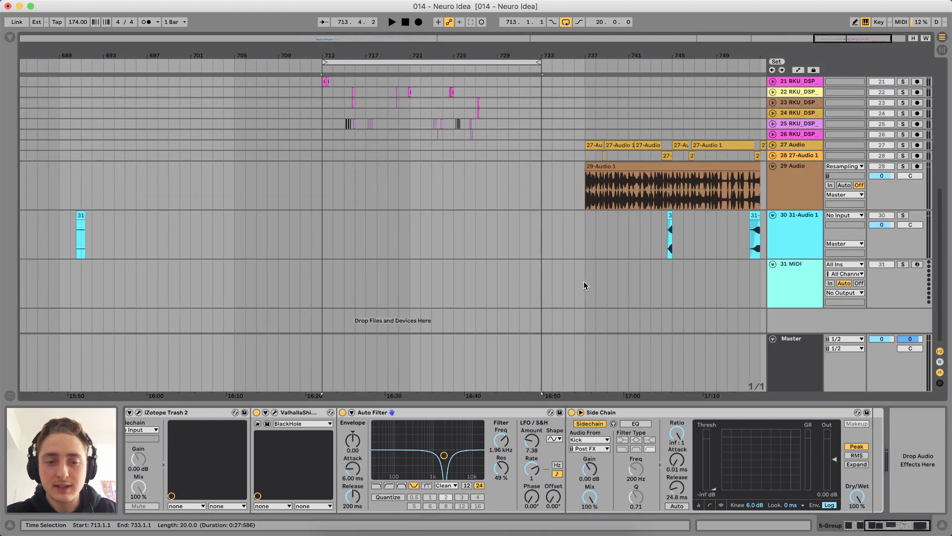
scroll(584, 285, up, 8)
click(772, 120)
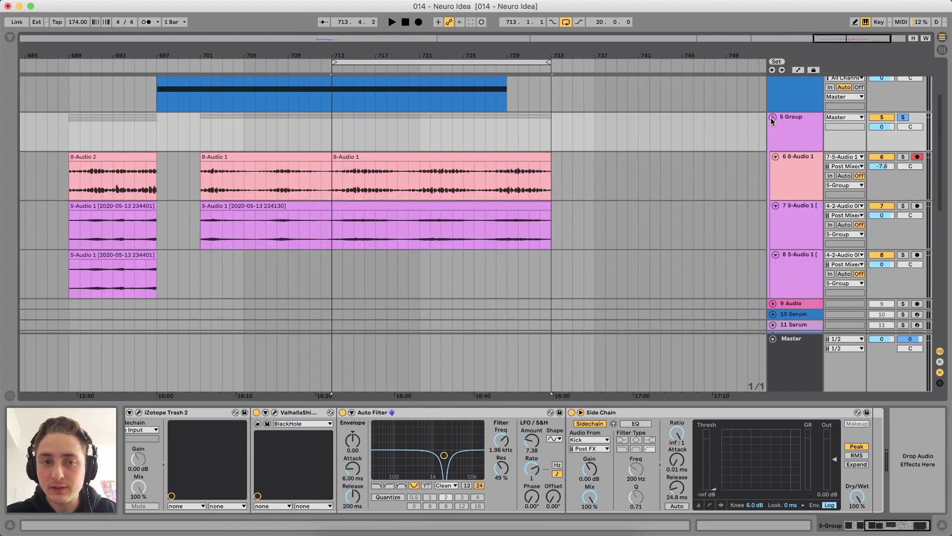
Play the group from the 8-Audio 2 clip at bar 689 and select the 8-Audio 1 clip at bar 713
click(145, 157)
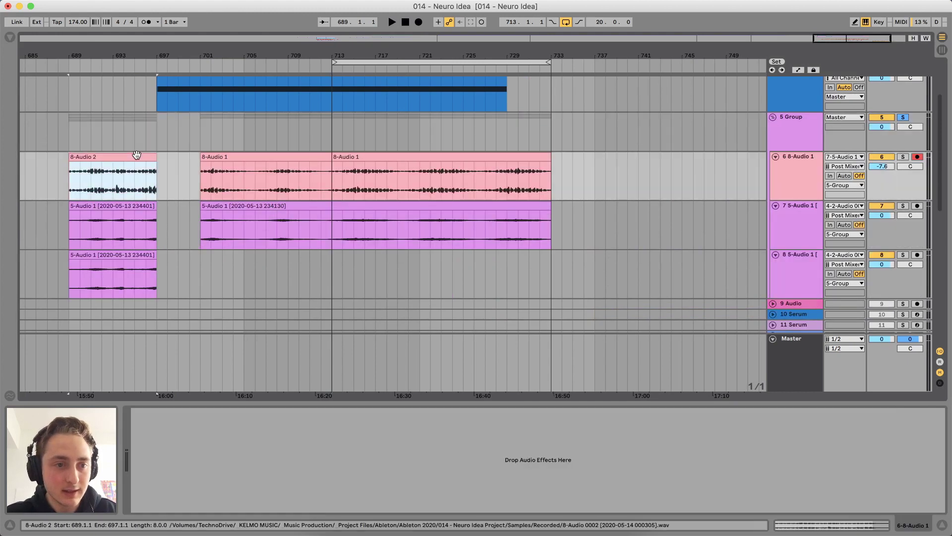
key(space)
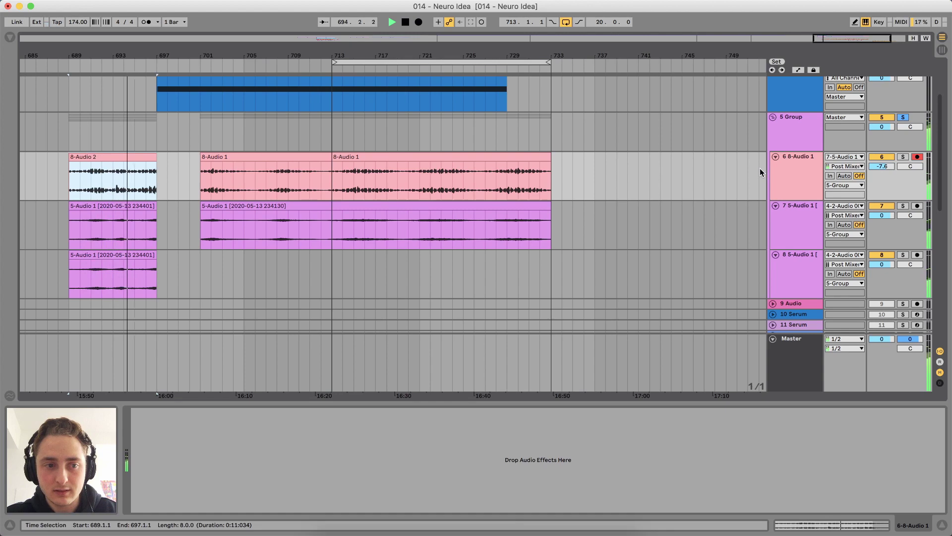
key(space)
click(501, 158)
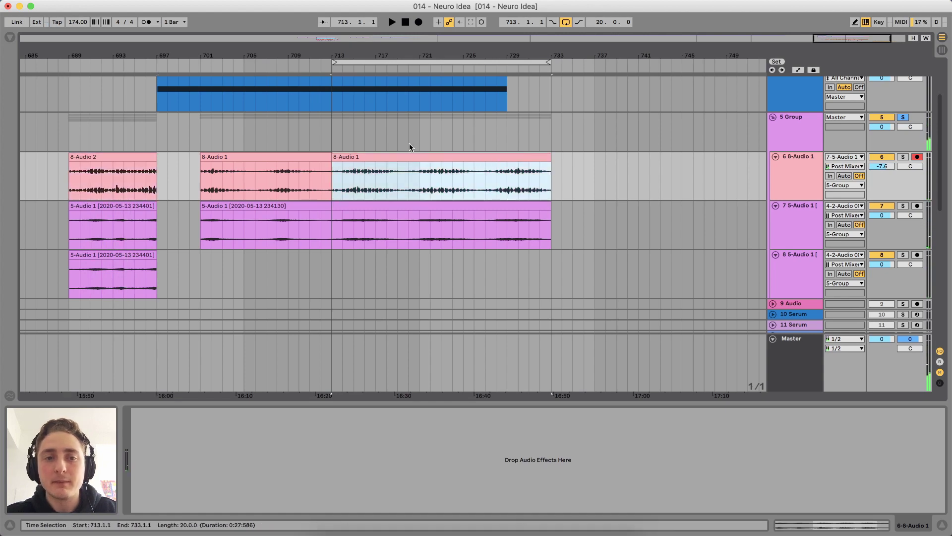
Review the drum tracks beneath the 5 Group and bring the group's Side Chain compressor back into view
click(807, 120)
scroll(633, 206, down, 15)
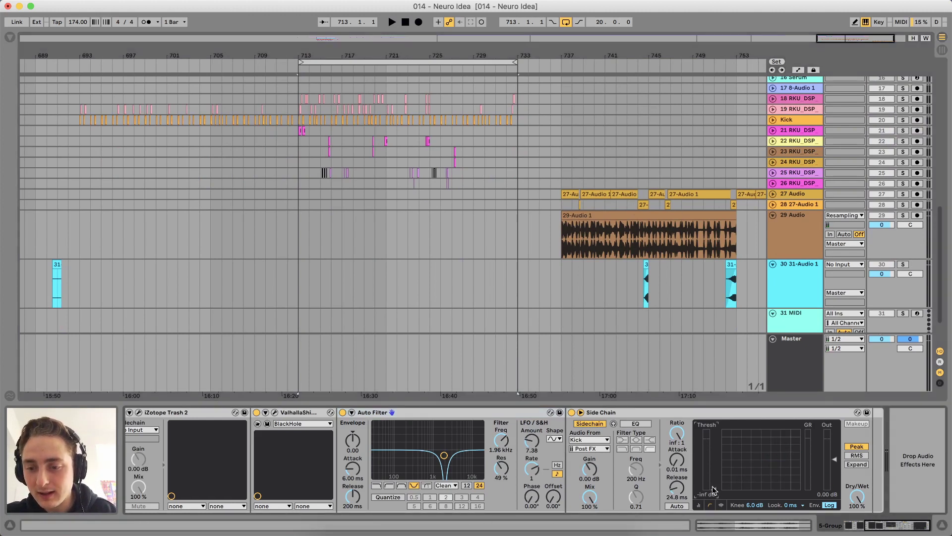
click(288, 152)
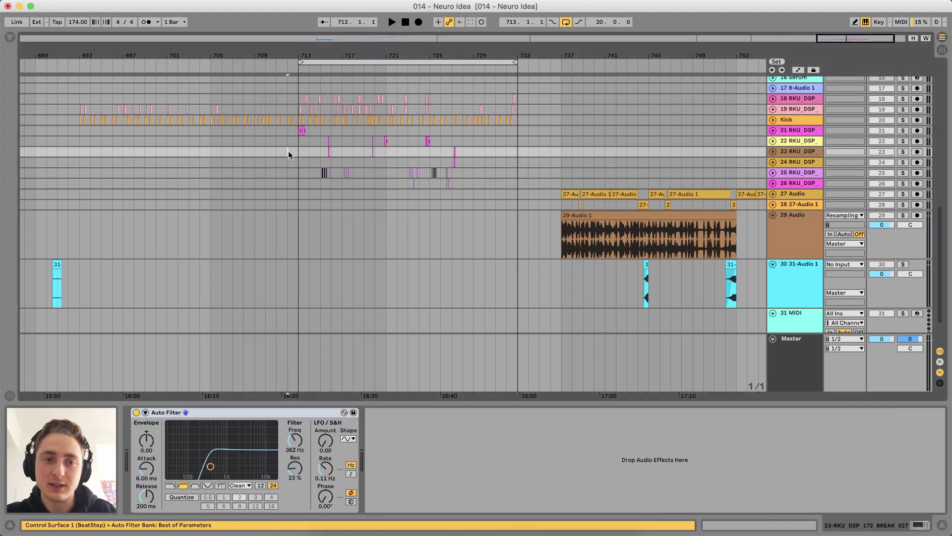
scroll(791, 159, up, 10)
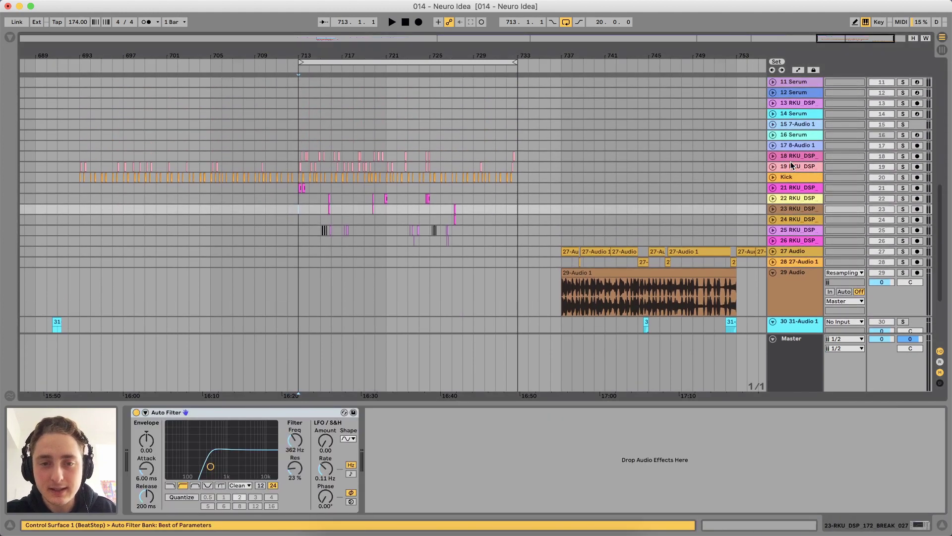
scroll(791, 164, up, 3)
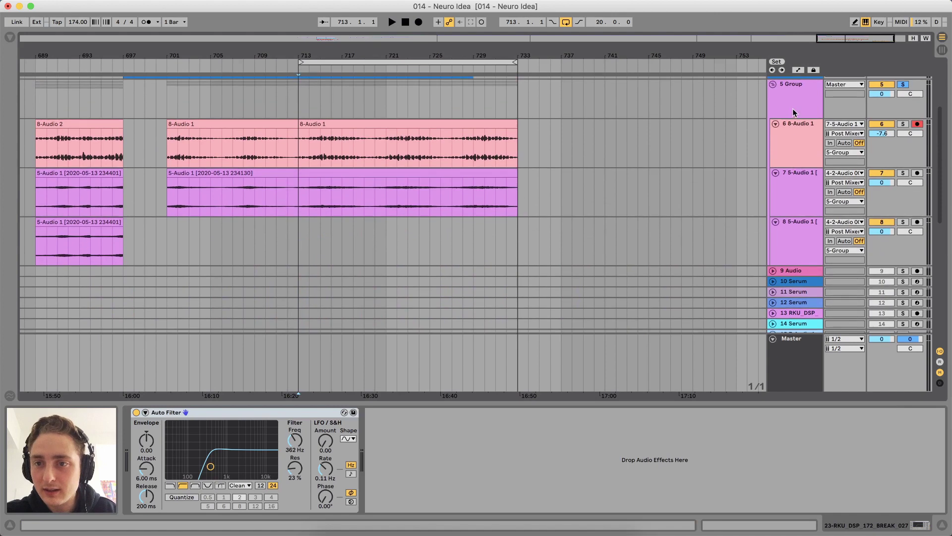
click(791, 86)
click(680, 486)
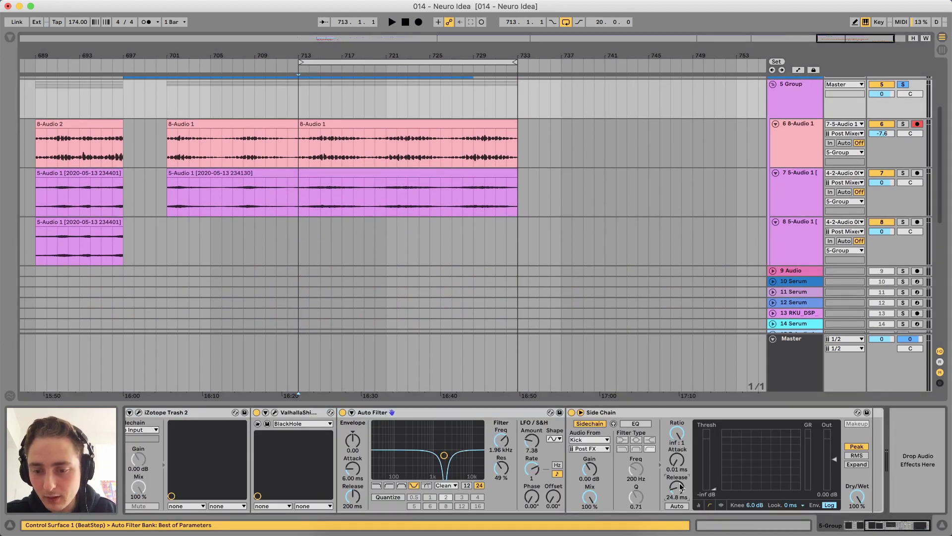
Inspect the Side Chain compressor's list of audio sources on the 5 Group and keep Kick as the source
click(646, 388)
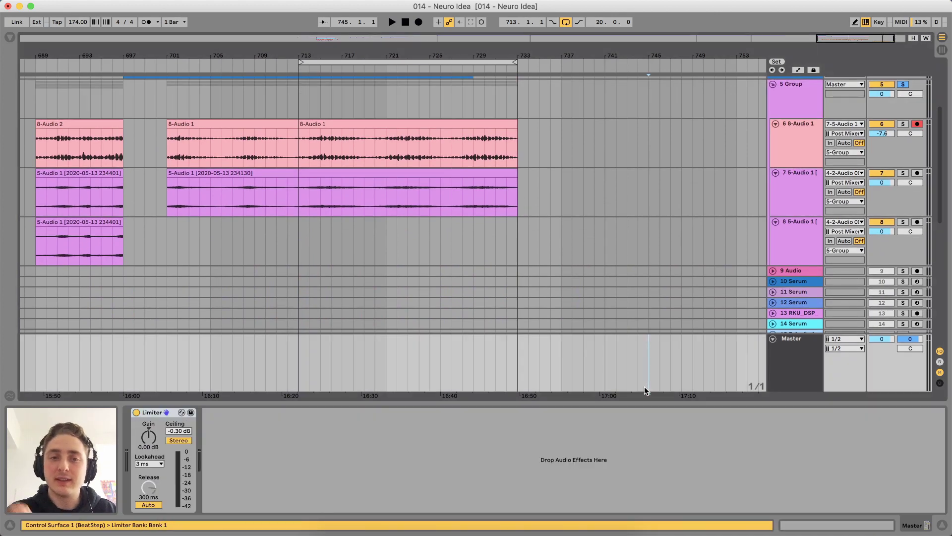
click(787, 89)
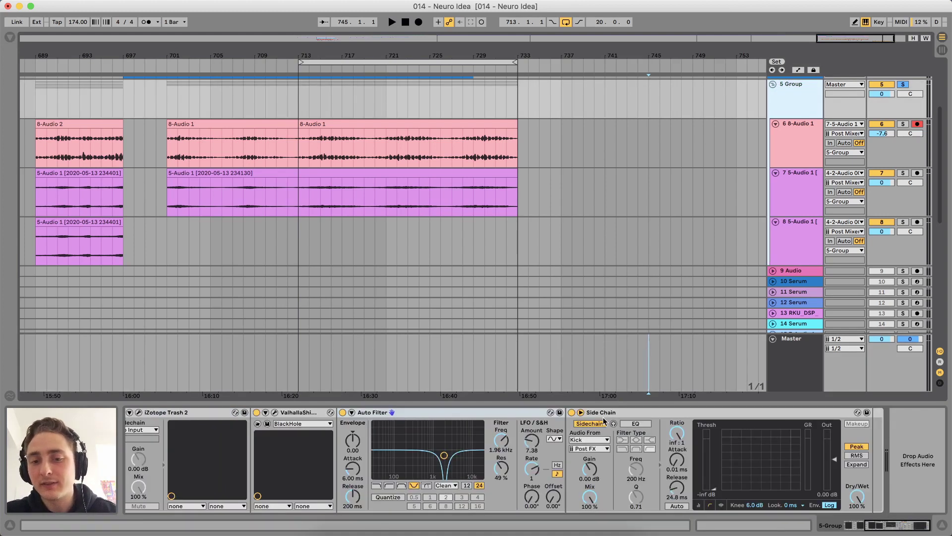
click(589, 440)
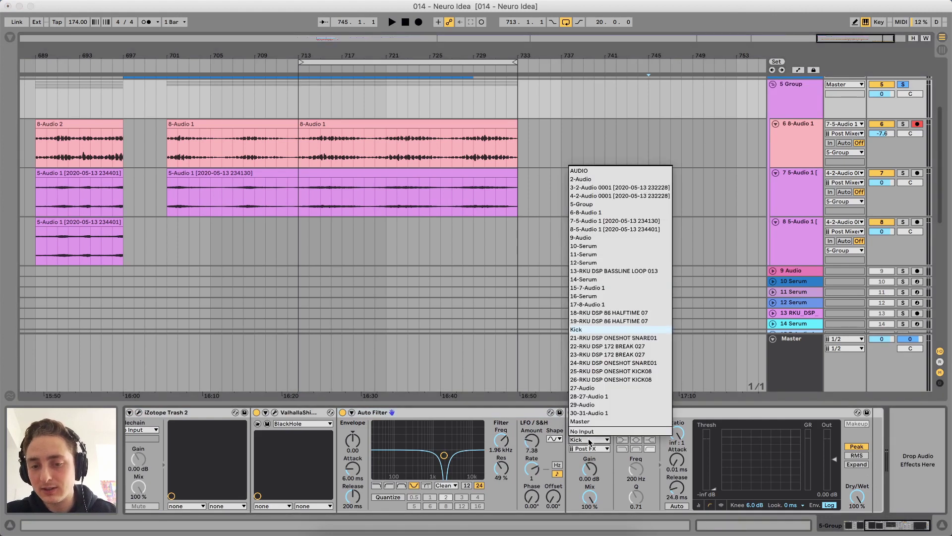
click(590, 441)
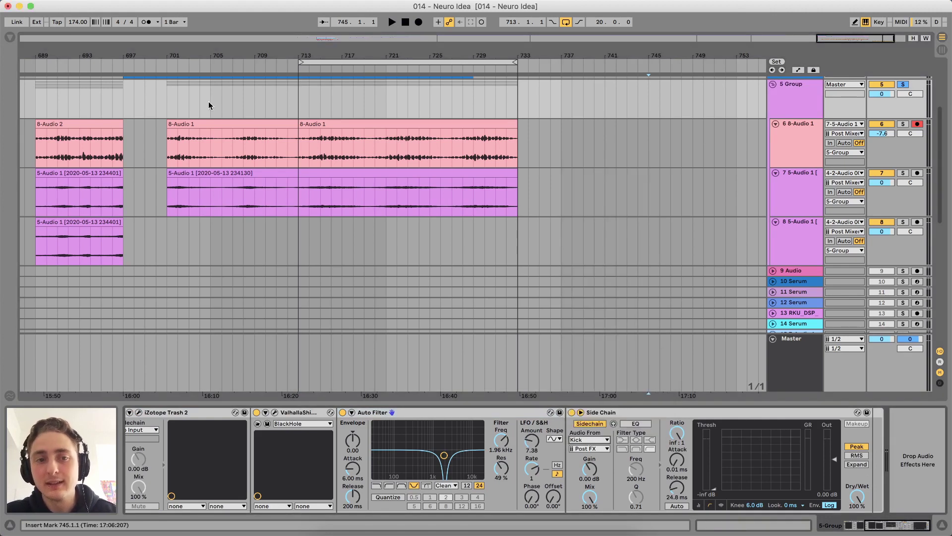
Play the soloed group from bar 713 and display the 5 Group's effects during playback
click(301, 234)
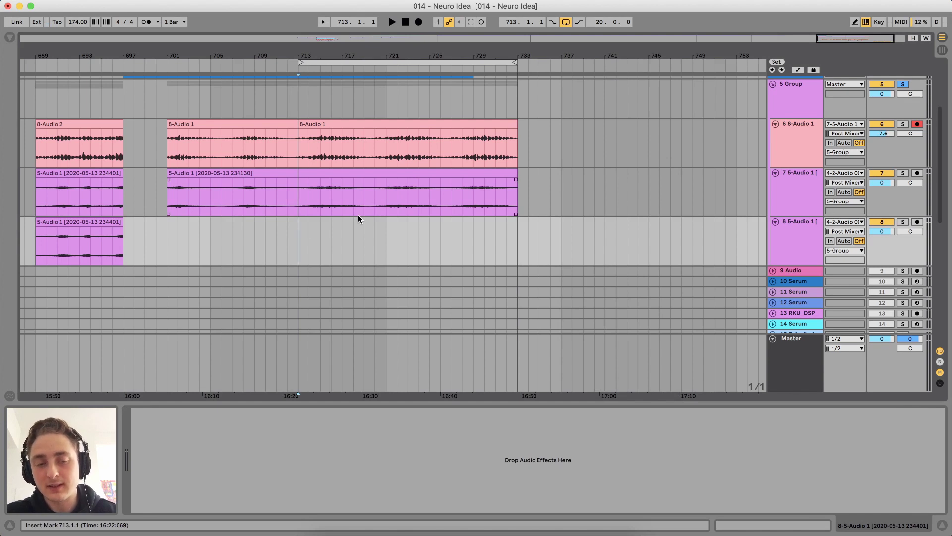
key(space)
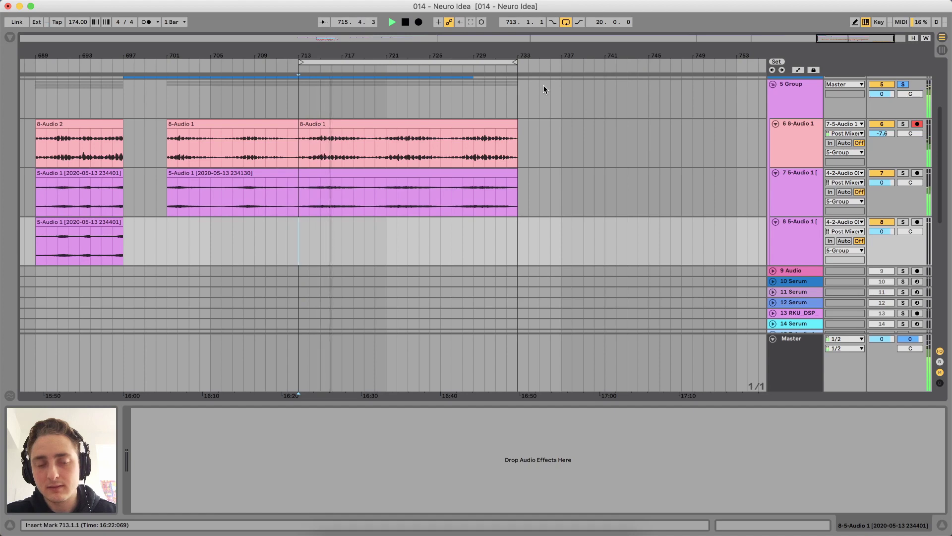
scroll(436, 236, up, 3)
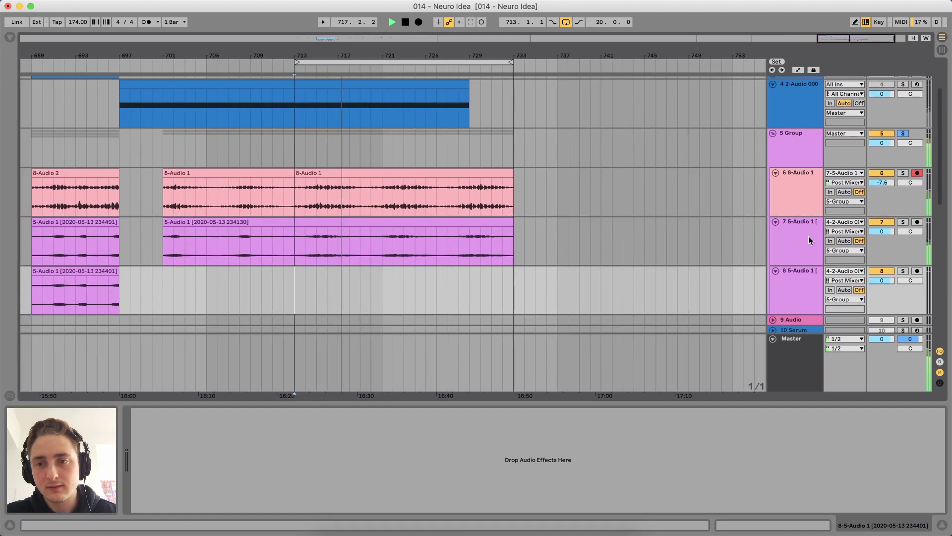
click(785, 138)
scroll(785, 137, down, 1)
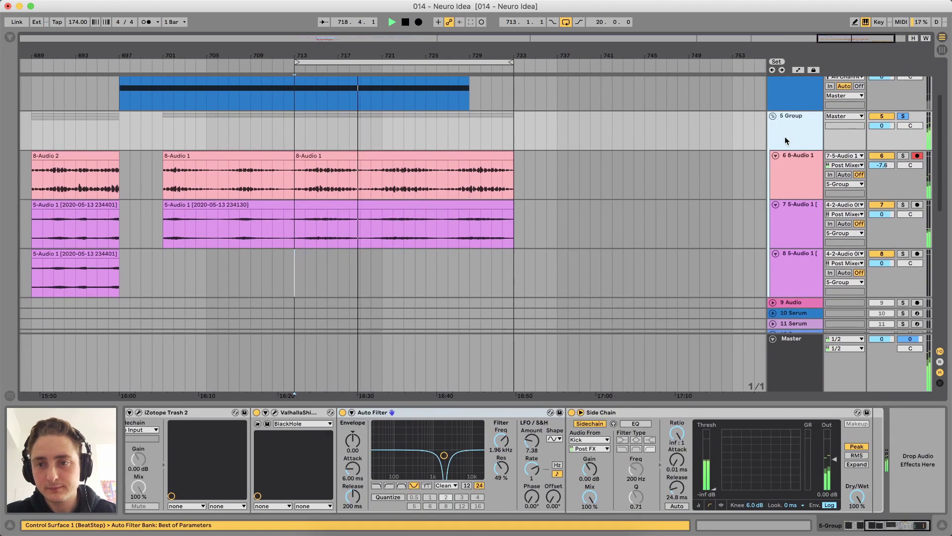
Rename the 5 Group as Choir and stop playback
double_click(793, 117)
text(Choi)
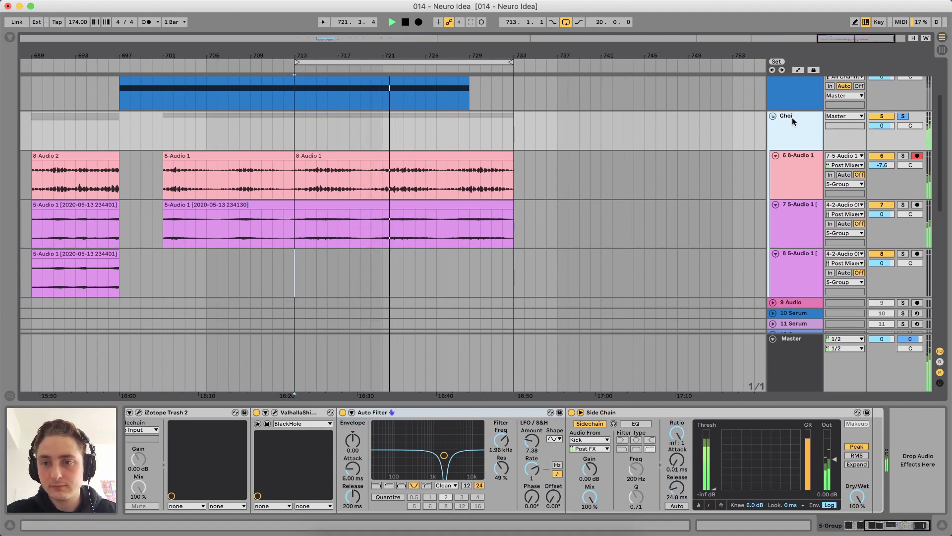
text(r)
key(Return)
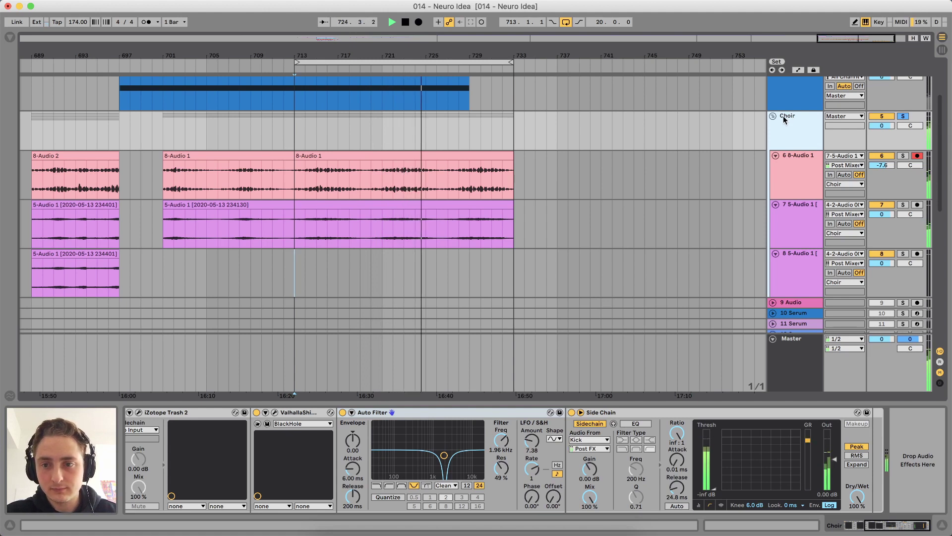
key(space)
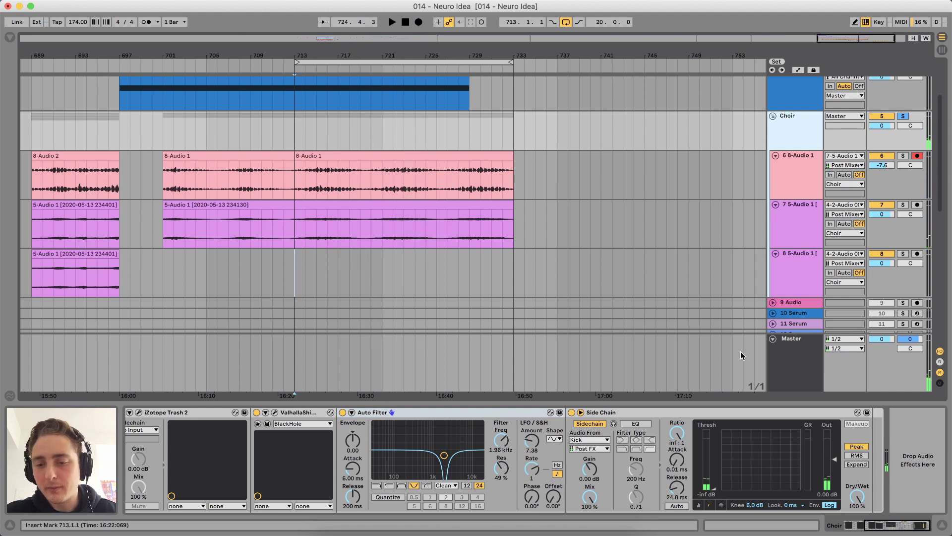
Set the Side Chain compressor's attack to 0.14 ms while auditioning the Choir group
click(681, 459)
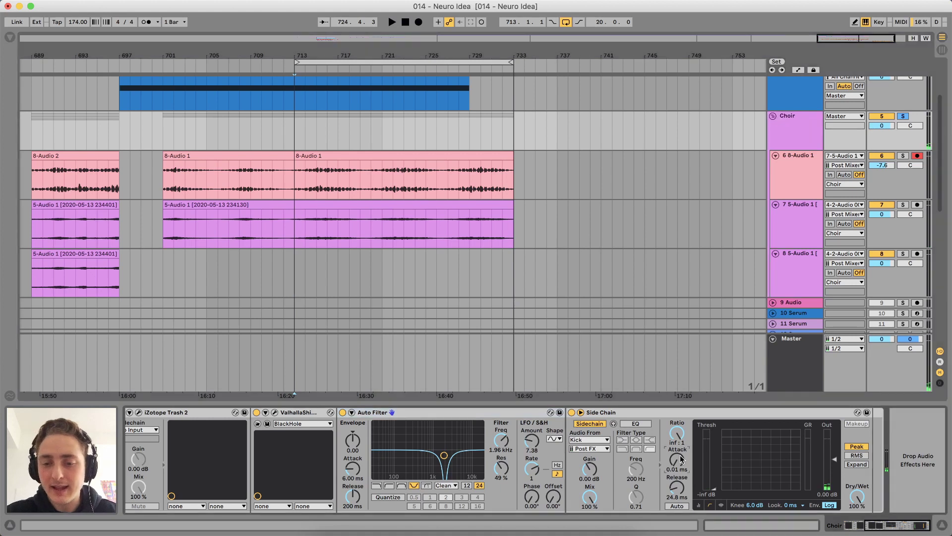
key(space)
drag(681, 463, 681, 447)
key(space)
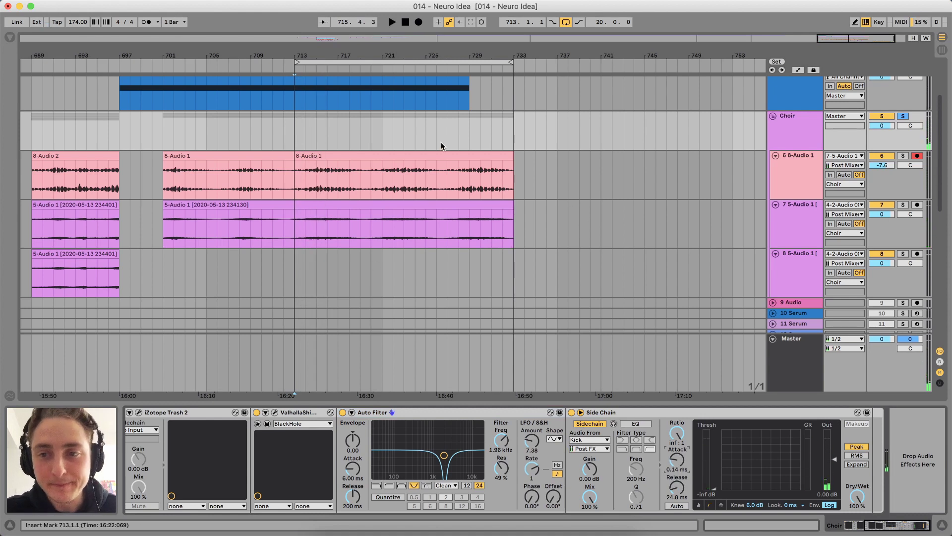
Turn off solo on the Choir group and start playing the full mix from bar 713
click(788, 119)
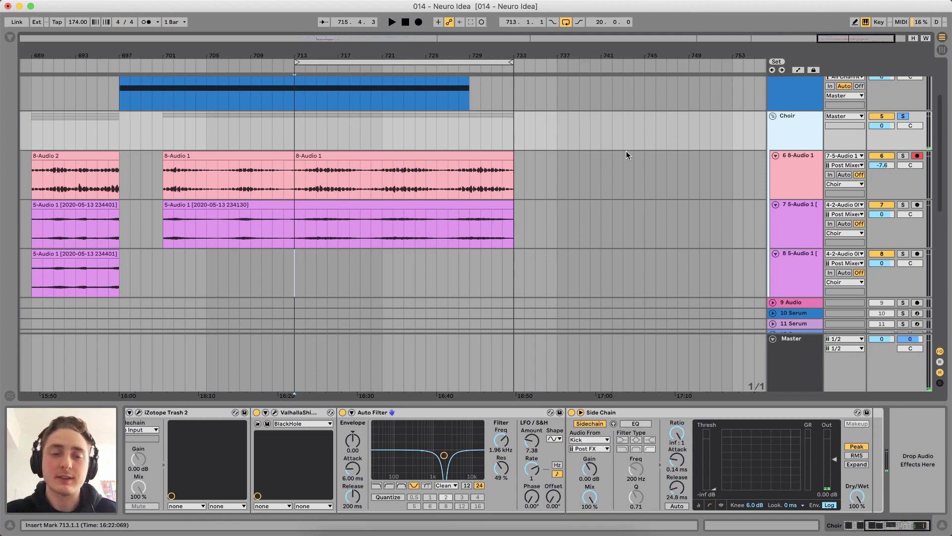
scroll(450, 167, down, 1)
scroll(450, 167, up, 10)
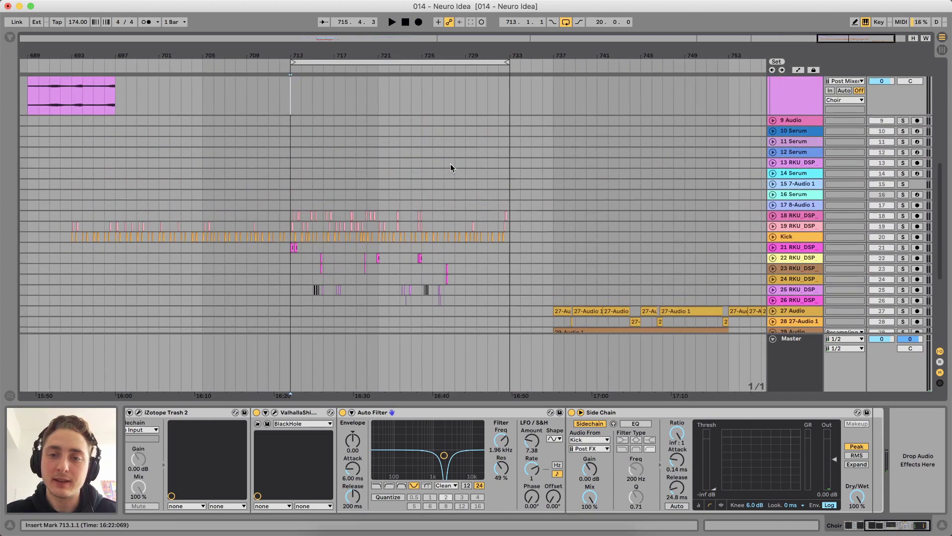
scroll(451, 168, down, 10)
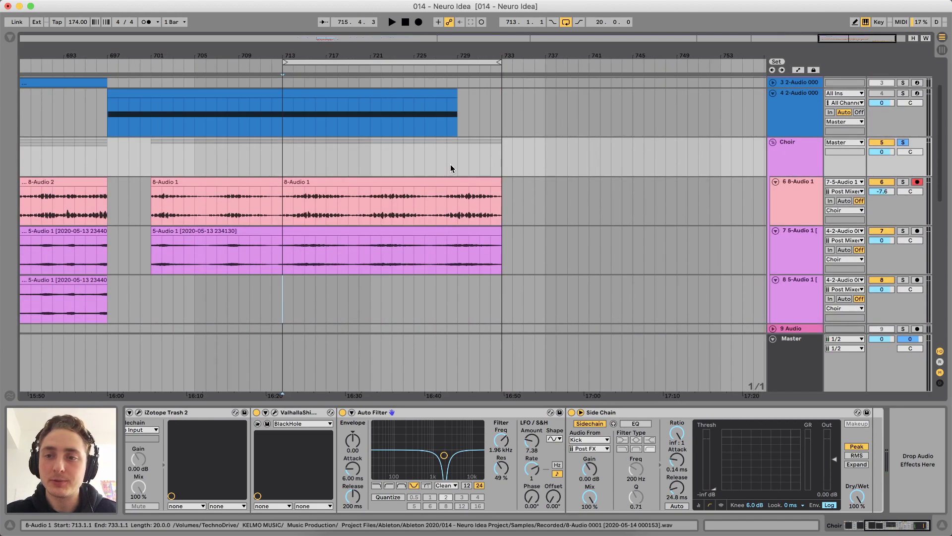
click(903, 143)
key(space)
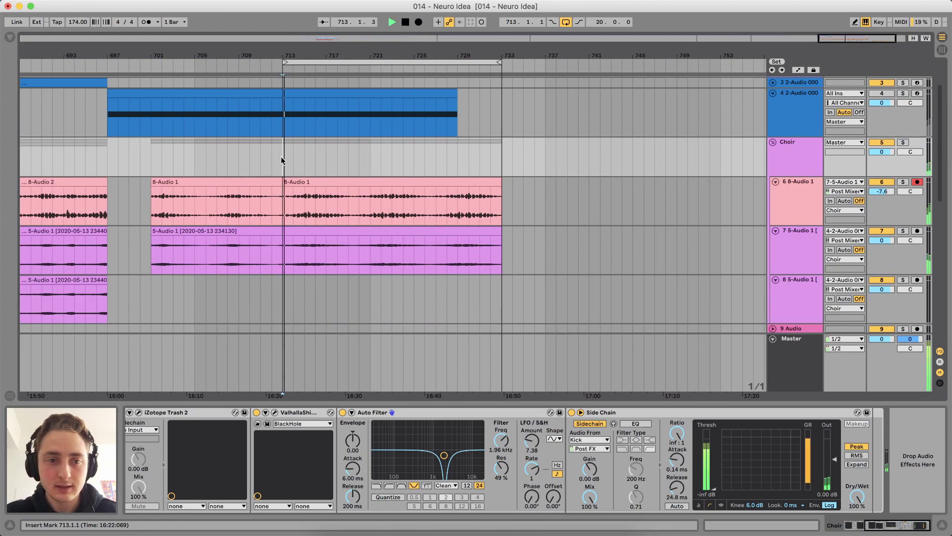
Examine the Kick and RKU_DSP drum clips between bars 713 and 733 while the full mix loops, and stop playback
scroll(280, 156, down, 5)
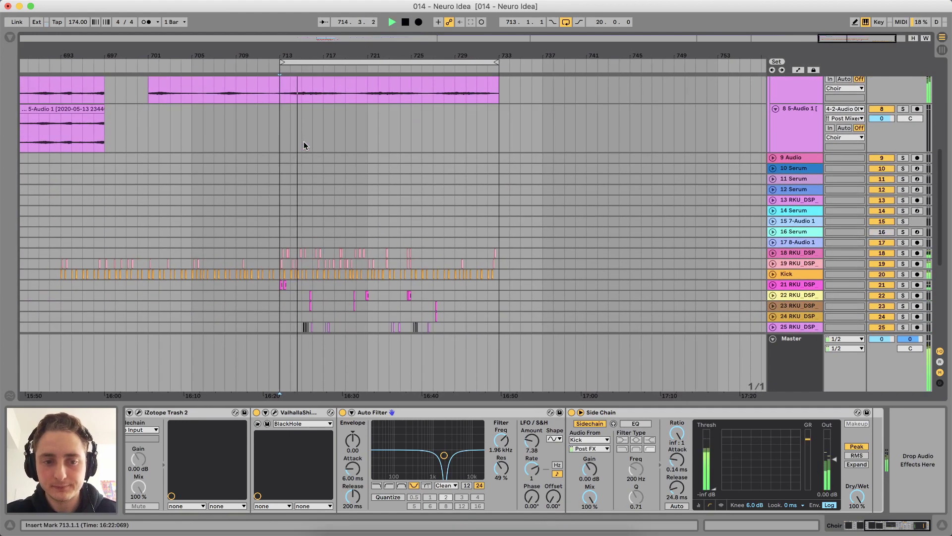
scroll(303, 143, down, 4)
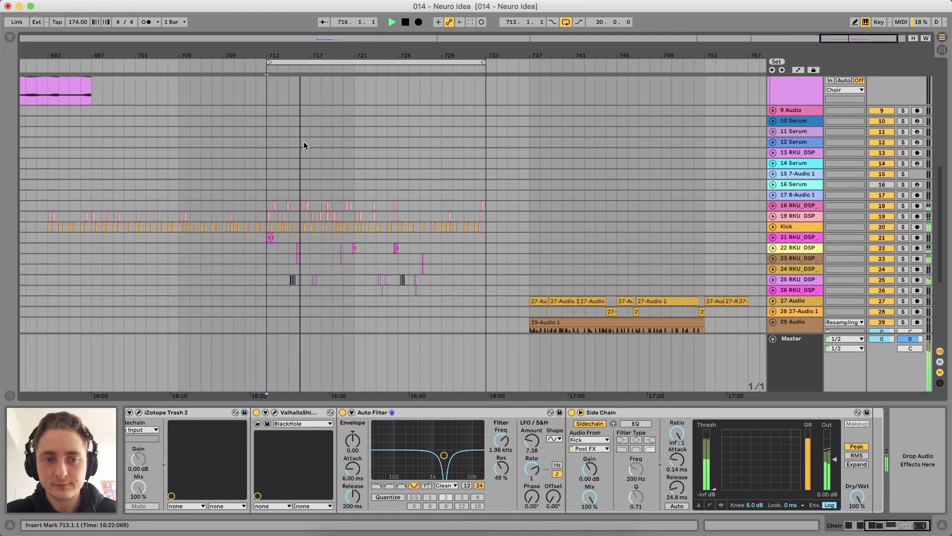
drag(317, 55, 317, 149)
drag(232, 85, 233, 56)
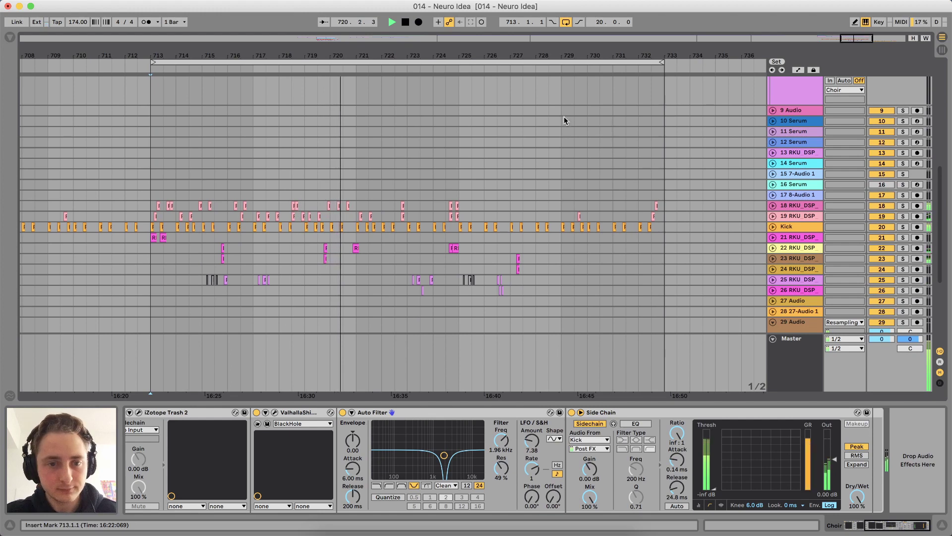
scroll(462, 192, up, 2)
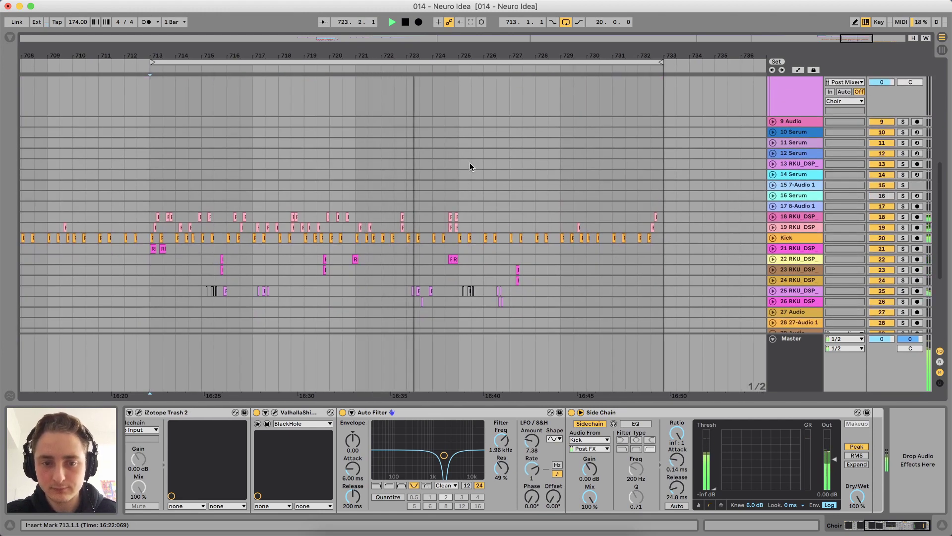
scroll(472, 157, down, 3)
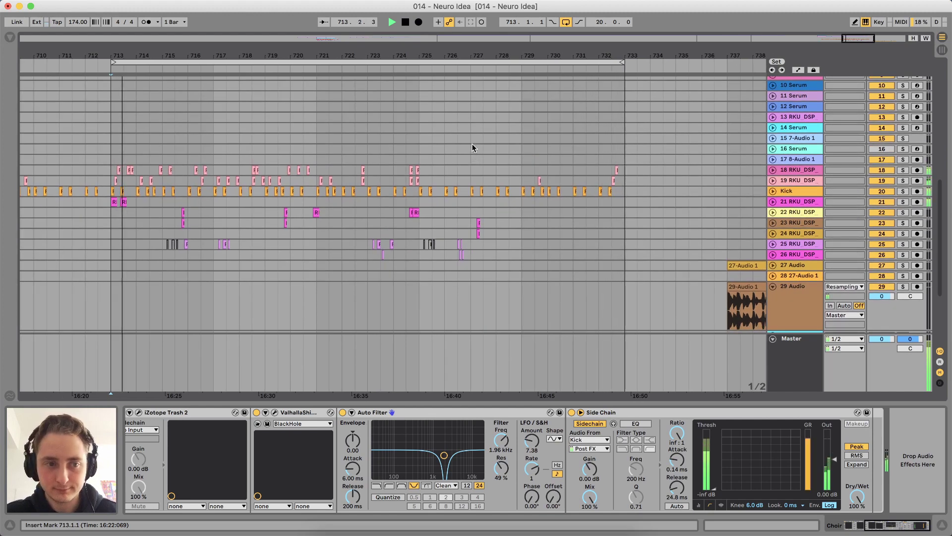
key(space)
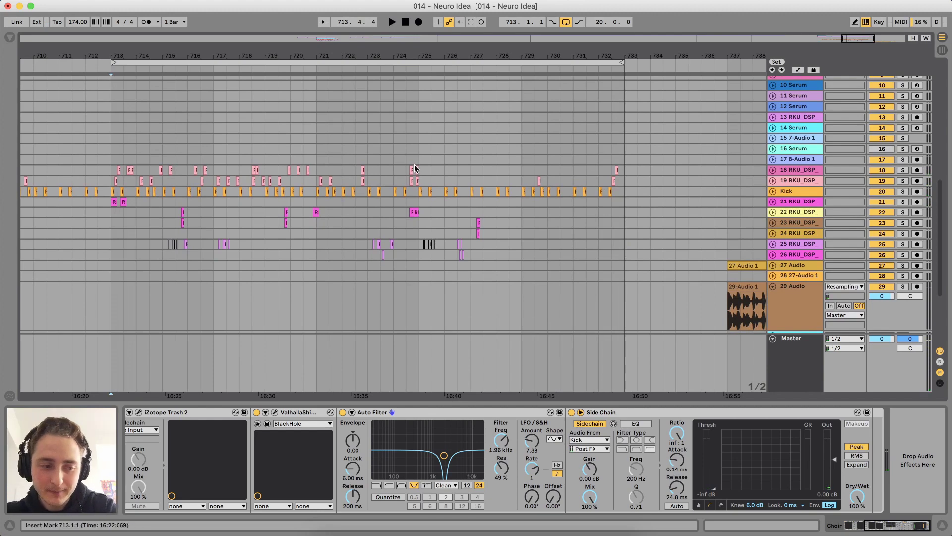
Select the 29-Audio 1 clip at bar 737 and solo the 29 Audio track
scroll(415, 168, down, 2)
scroll(414, 169, right, 1)
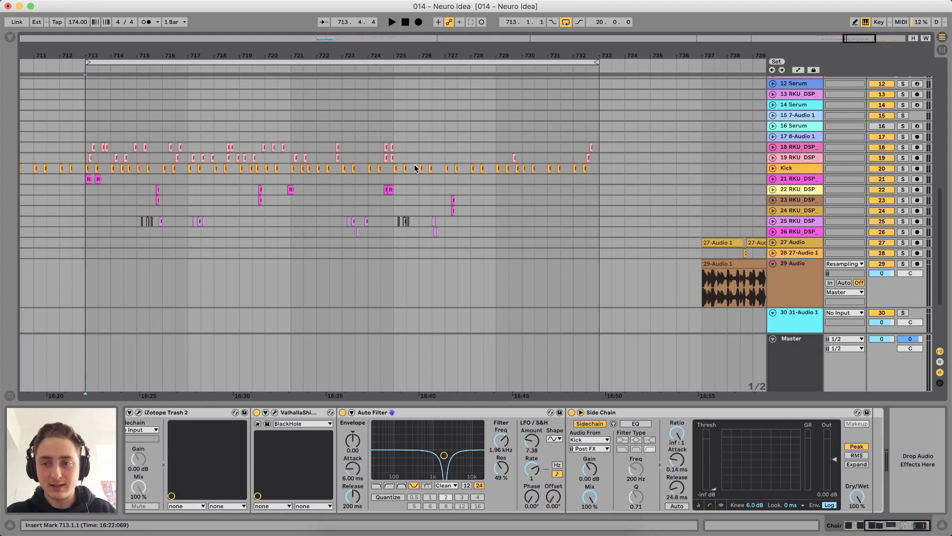
scroll(415, 168, down, 5)
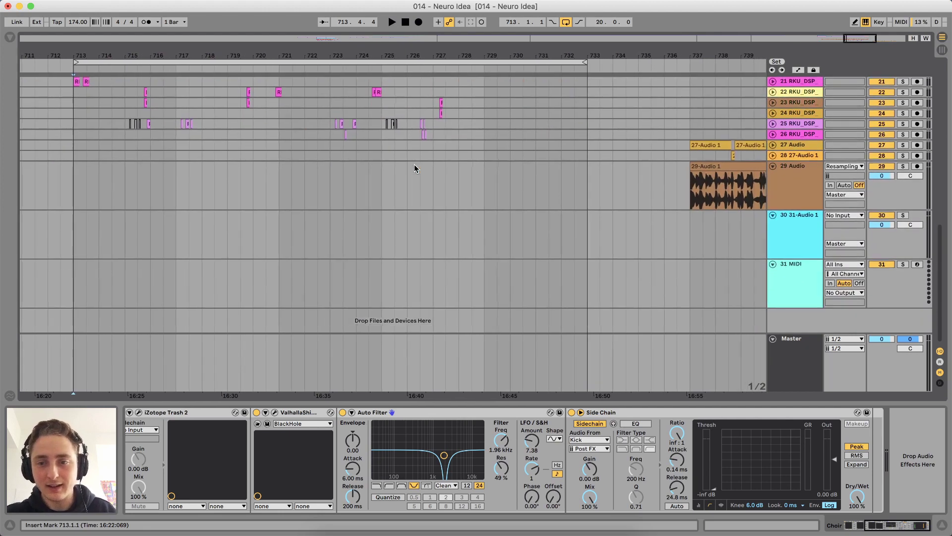
scroll(415, 167, right, 8)
click(394, 169)
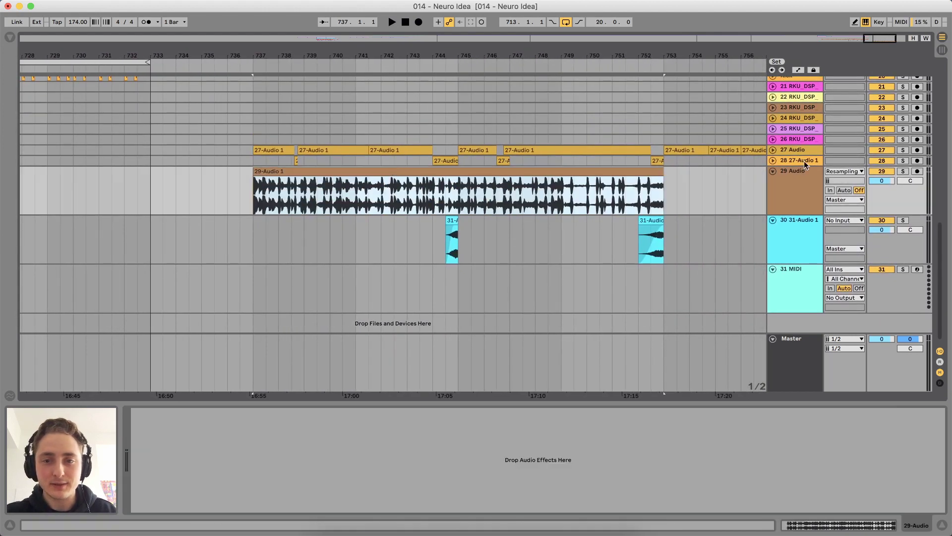
click(903, 171)
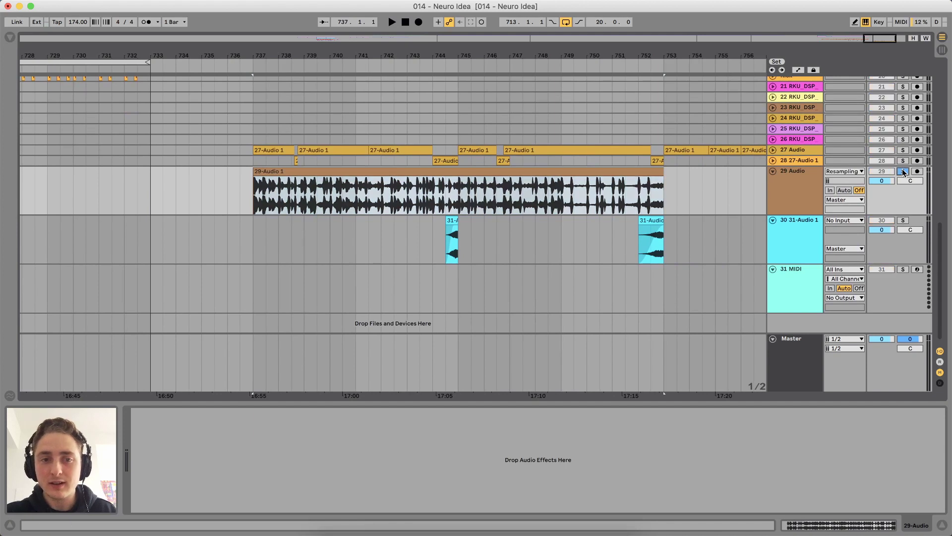
Solo the 27 Audio track and select its first 27-Audio 1 clip at bar 737
click(279, 154)
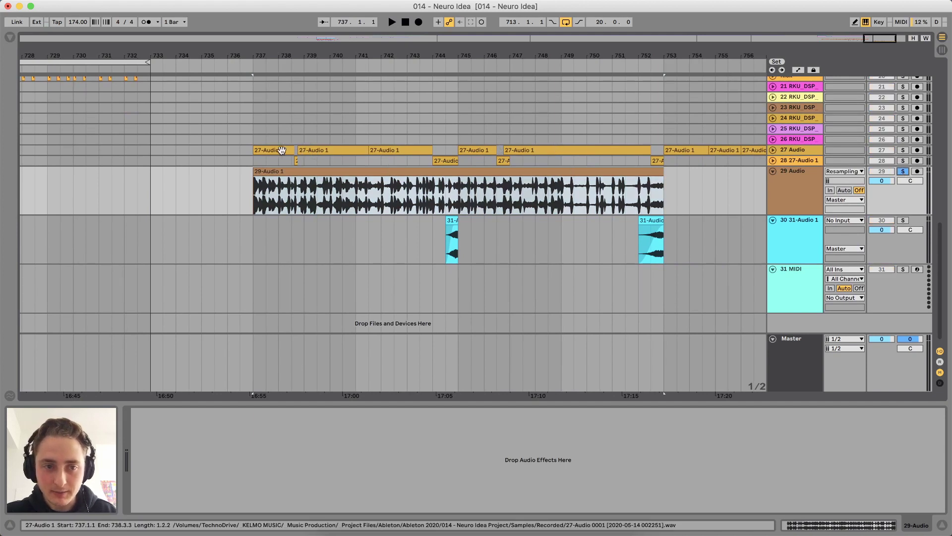
click(278, 159)
click(797, 151)
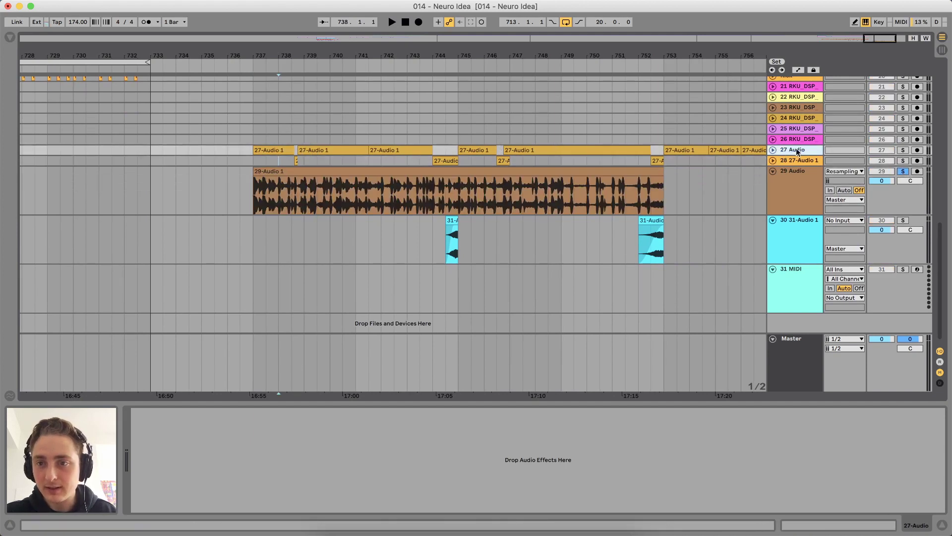
click(263, 149)
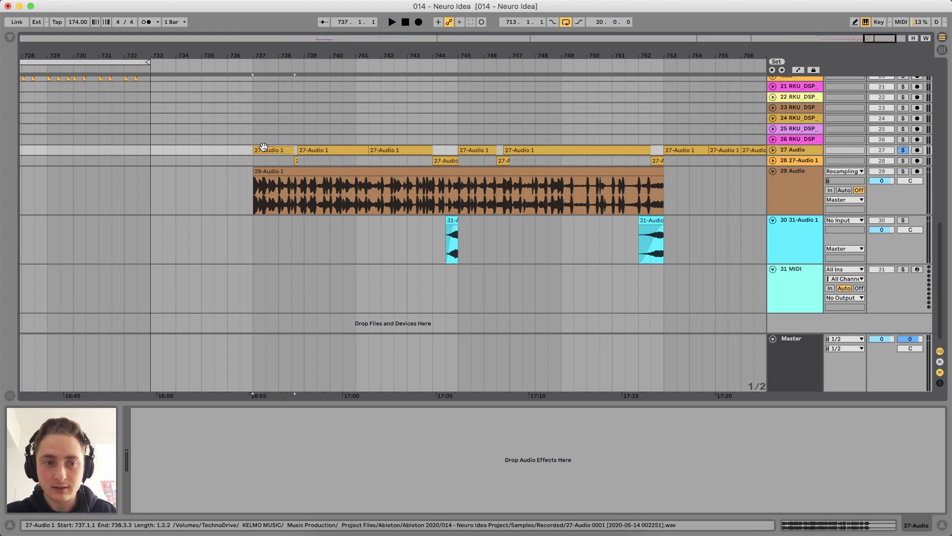
Audition the soloed 27 Audio track from bar 737 and unfold the 28 27-Audio 1 track
key(space)
click(794, 151)
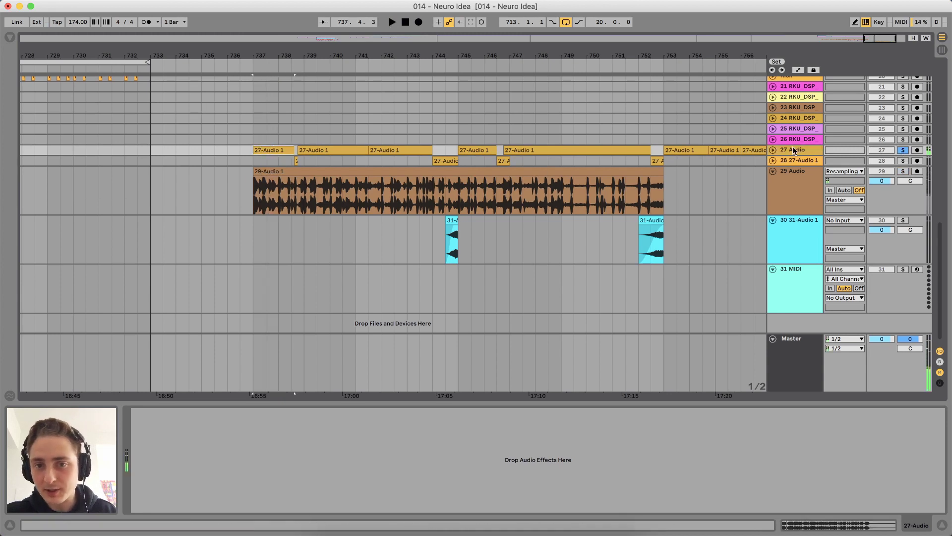
click(773, 161)
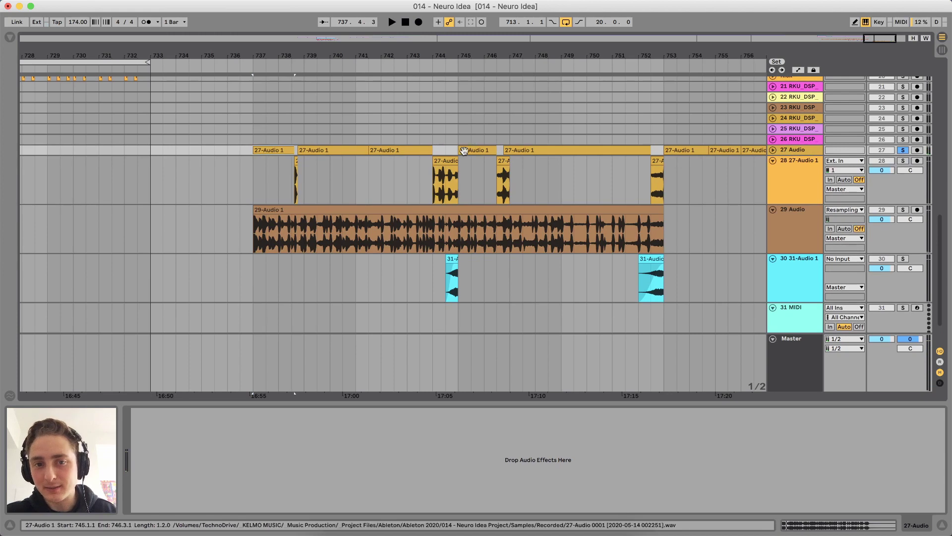
drag(291, 49, 265, 72)
drag(167, 55, 168, 53)
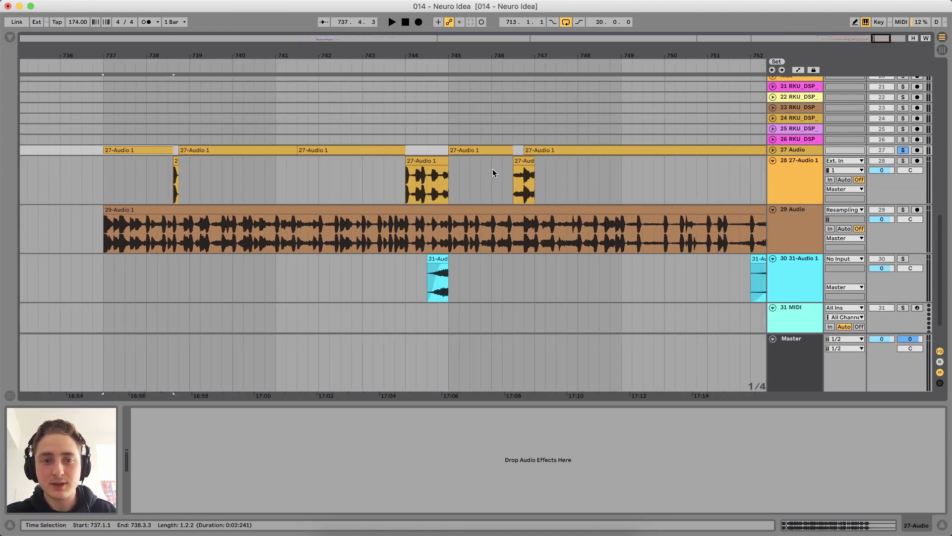
Select the 28 27-Audio 1 clips at bar 744 and at 738.3.3, and show the latter's sample settings
click(406, 161)
scroll(414, 158, right, 6)
scroll(256, 148, left, 5)
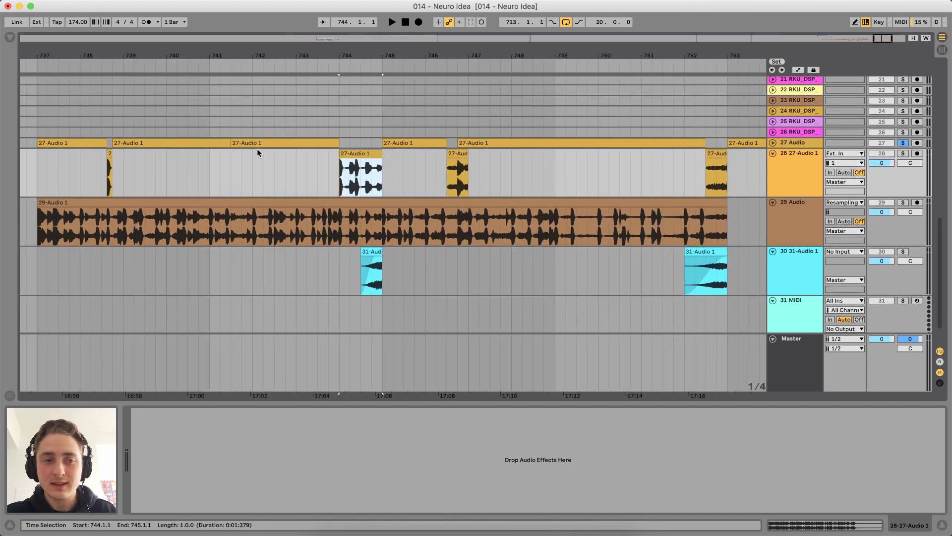
click(111, 158)
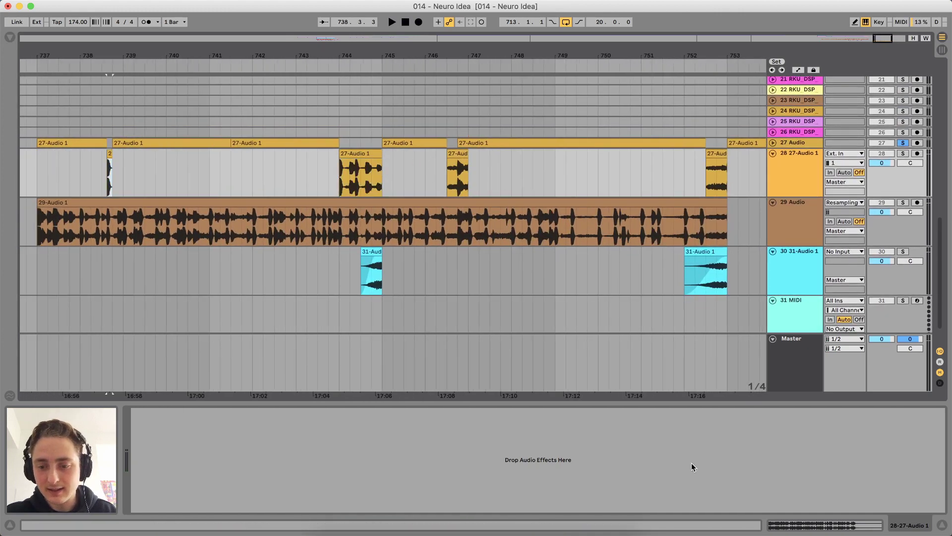
key(shift+Tab)
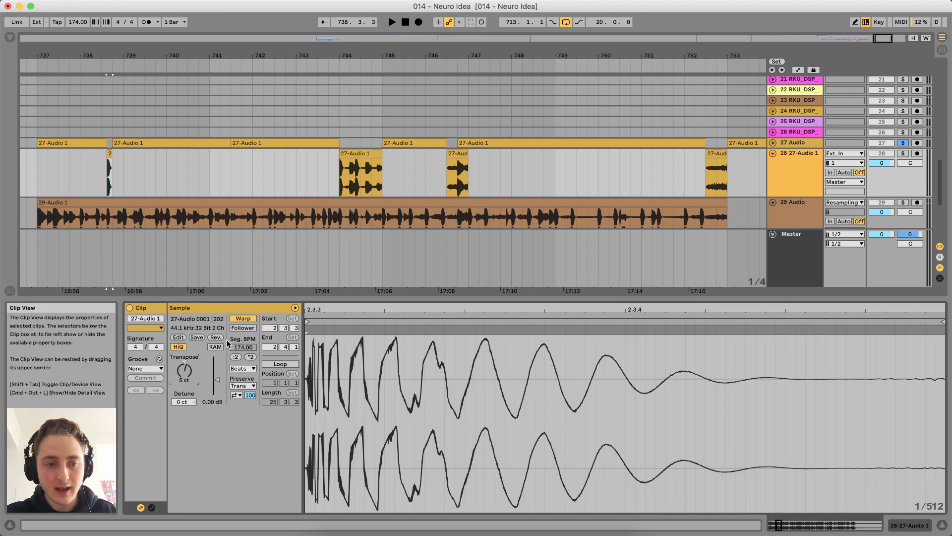
Inspect the sample settings of the 28 27-Audio 1 clips at 744, 746.3 and 752.3
click(371, 155)
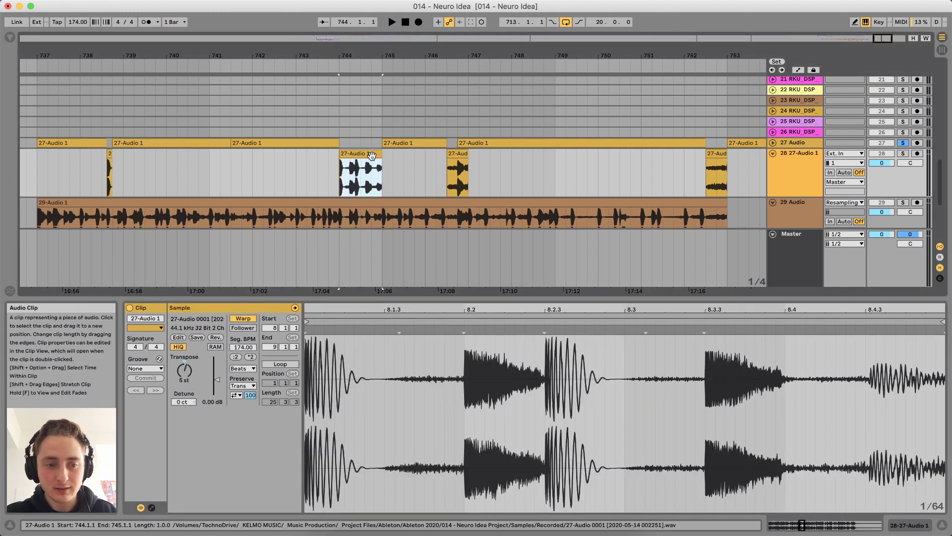
click(457, 154)
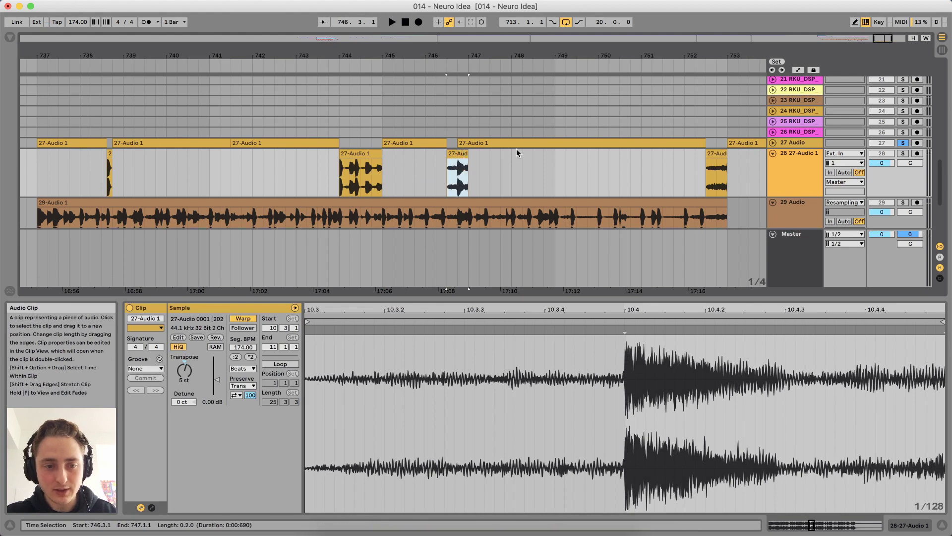
click(716, 153)
scroll(701, 153, right, 3)
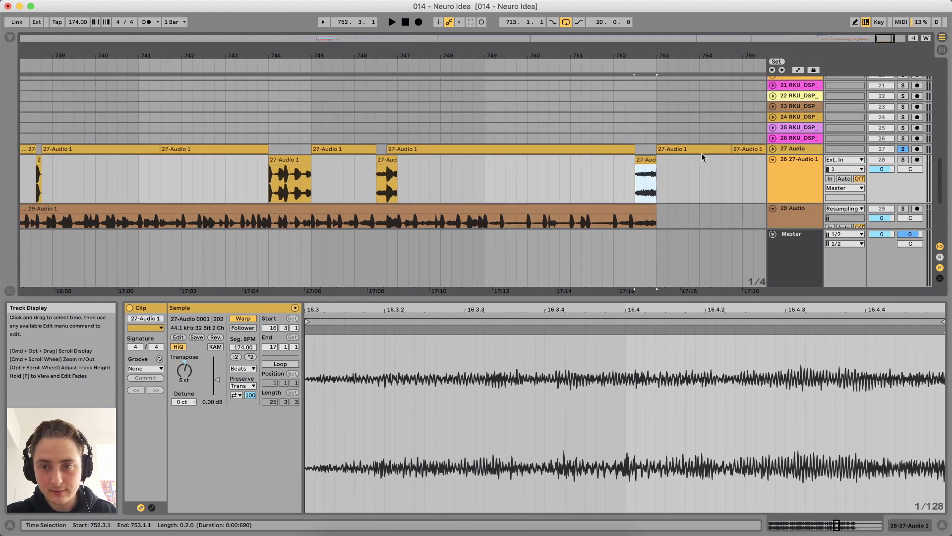
scroll(701, 153, right, 4)
scroll(701, 153, left, 3)
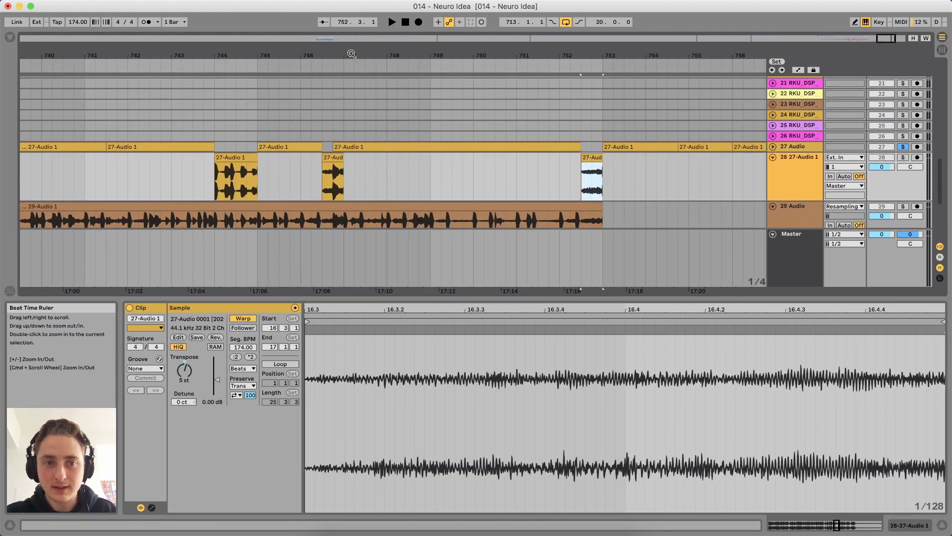
Select all 27-Audio 1 clips on tracks 27 and 28 from bar 737 to 757, and solo track 28 alongside 27
drag(351, 53, 355, 32)
click(134, 149)
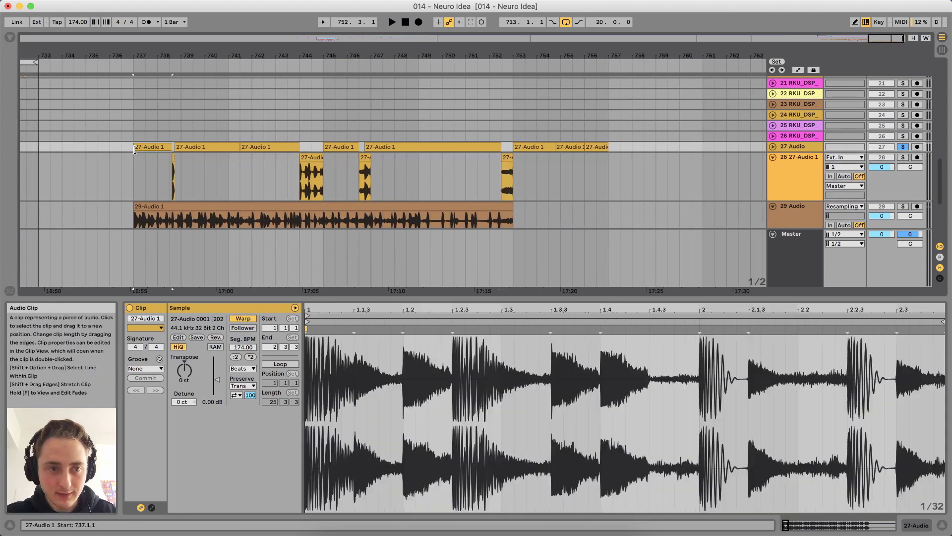
shift+click(608, 165)
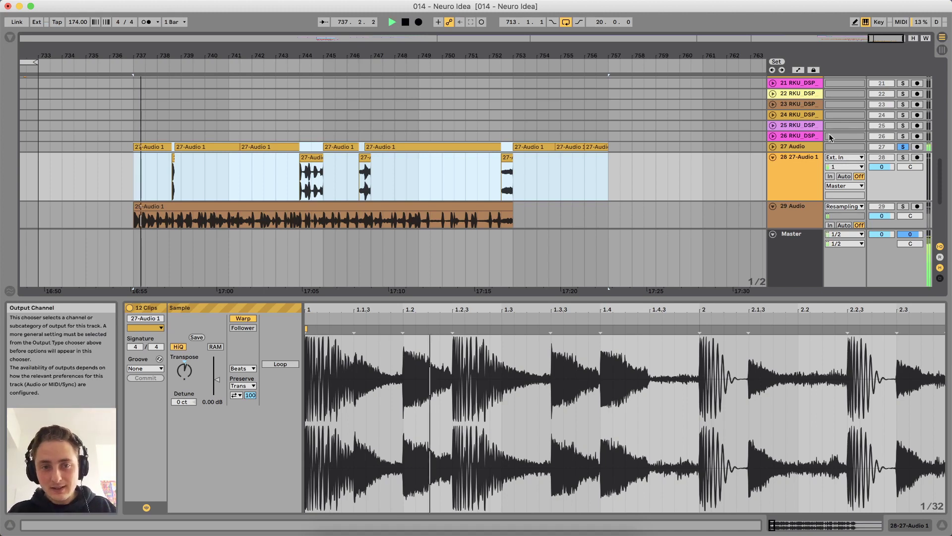
click(902, 157)
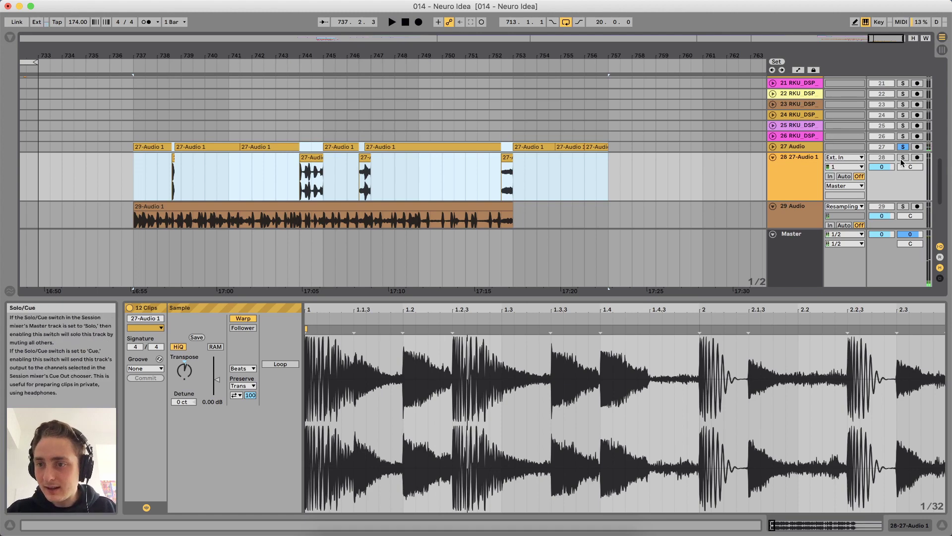
Play the soloed tracks 27 and 28 from bar 737 and stop at the short clip at 738.3.3
click(312, 179)
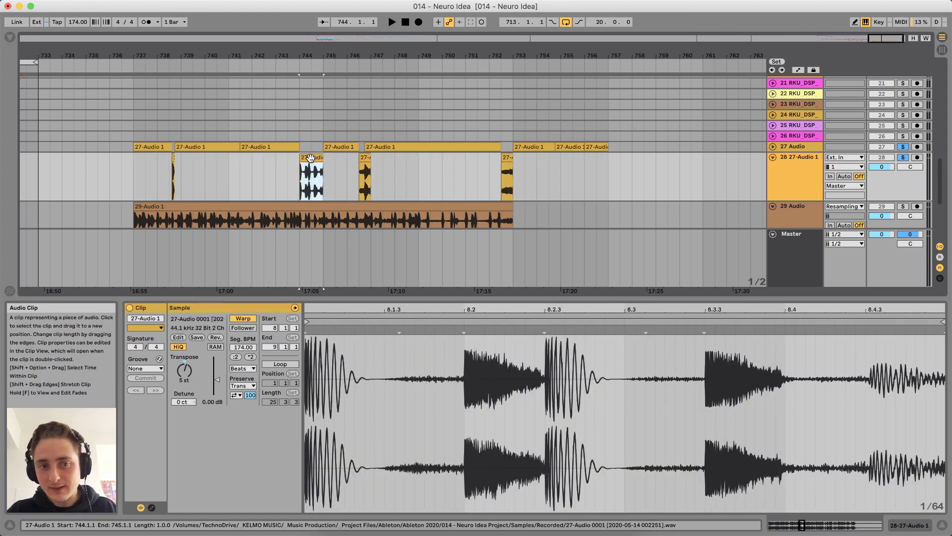
click(133, 144)
key(space)
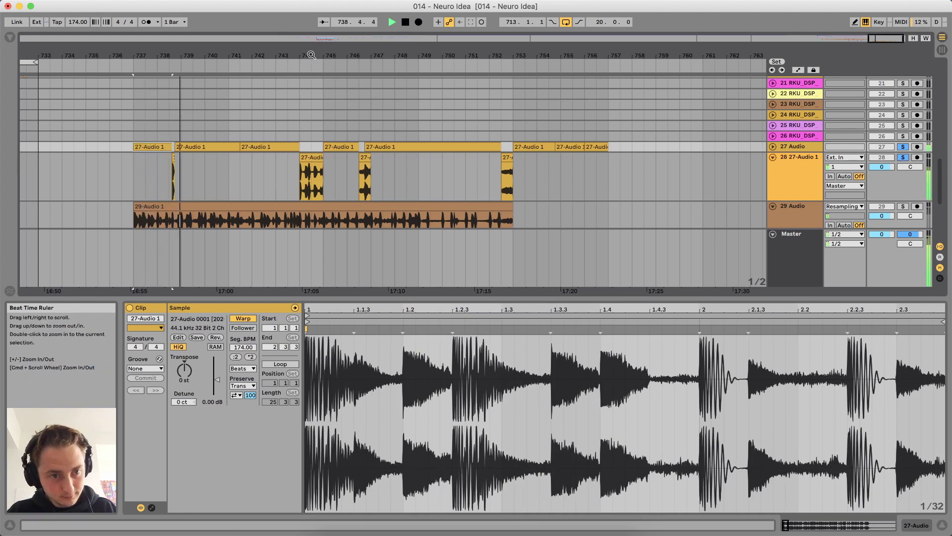
click(173, 158)
key(space)
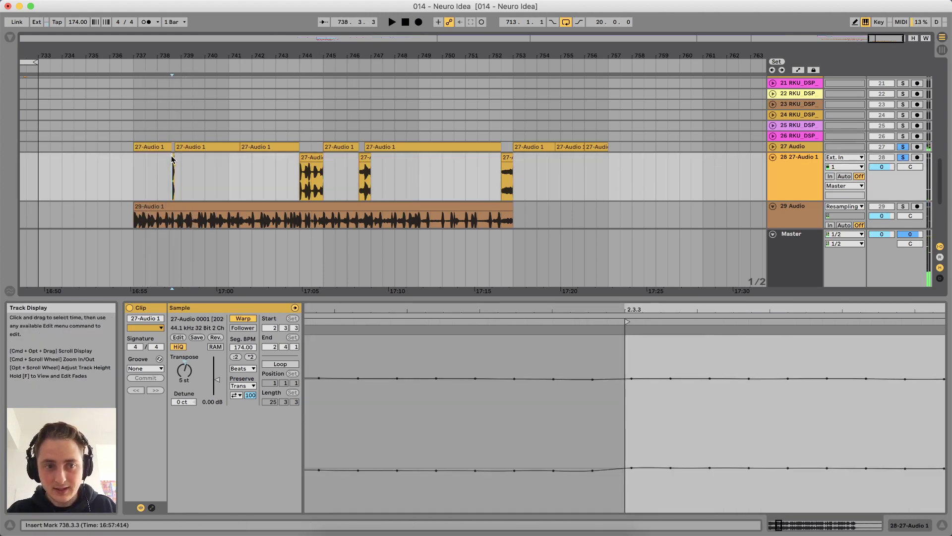
Play tracks 27 and 28 from the 27-Audio 1 clip at 741.3, stop, and set the insert mark at 746.3
click(261, 144)
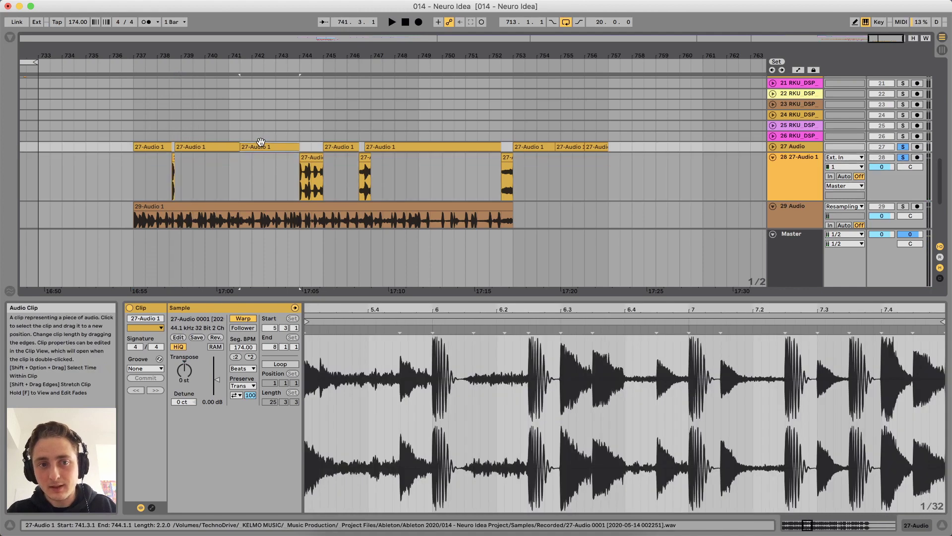
key(space)
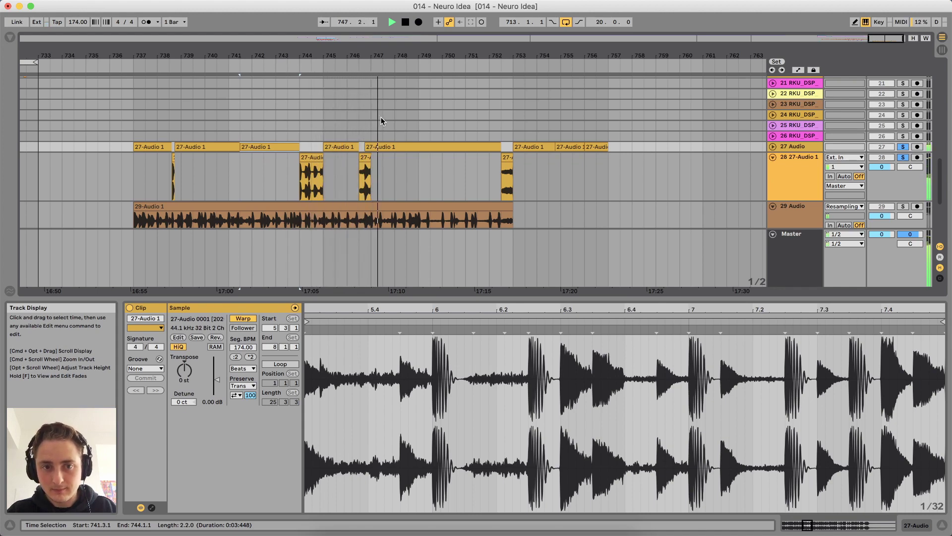
scroll(386, 119, right, 2)
scroll(387, 119, down, 1)
key(space)
click(322, 115)
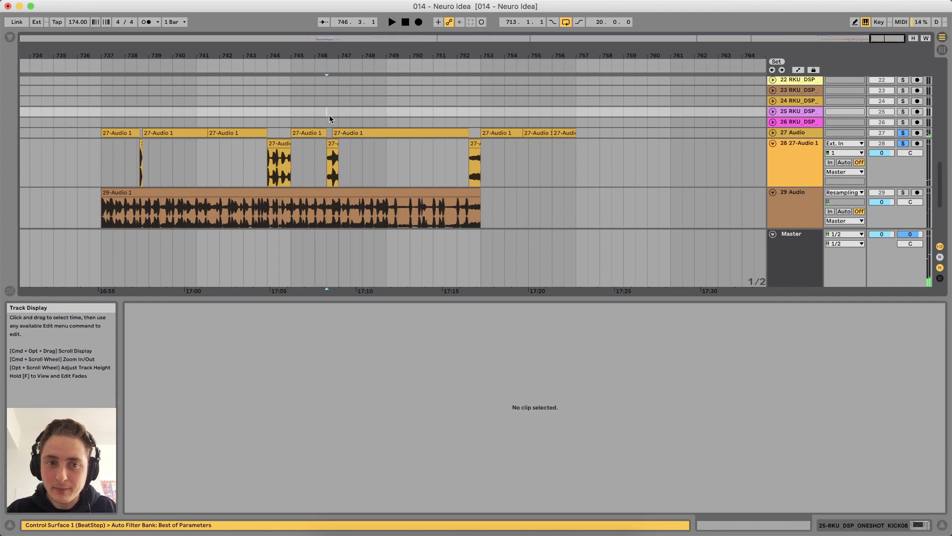
Unfold the 27 Audio track and play it with track 28 from 746.3
drag(340, 51, 339, 95)
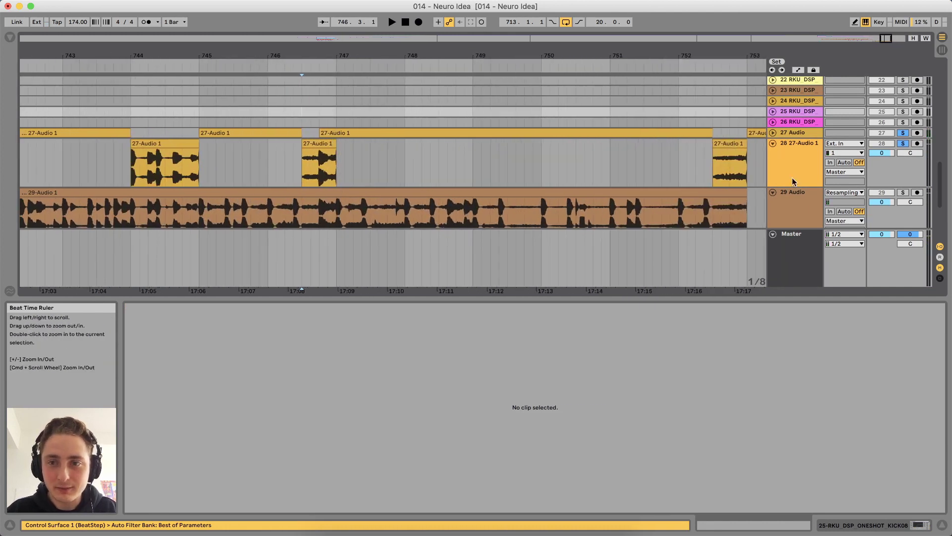
click(773, 132)
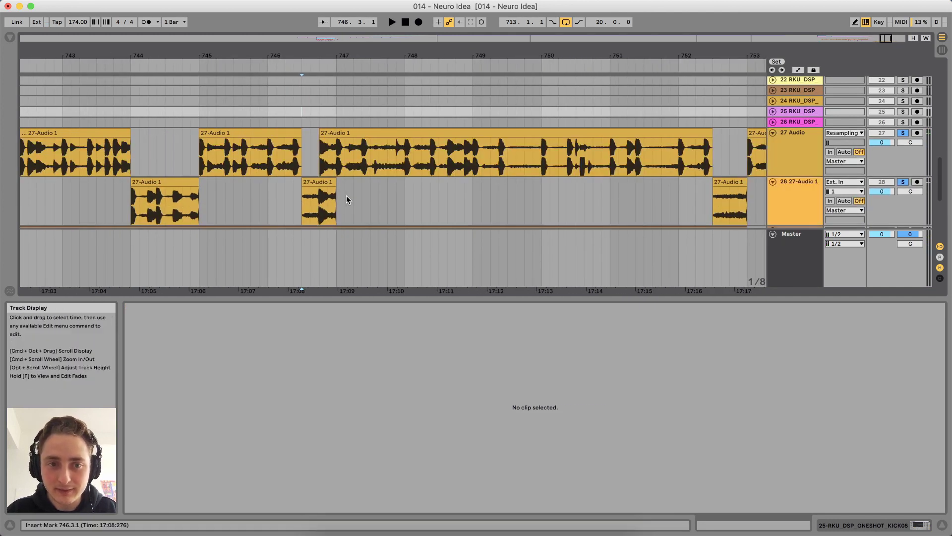
click(329, 183)
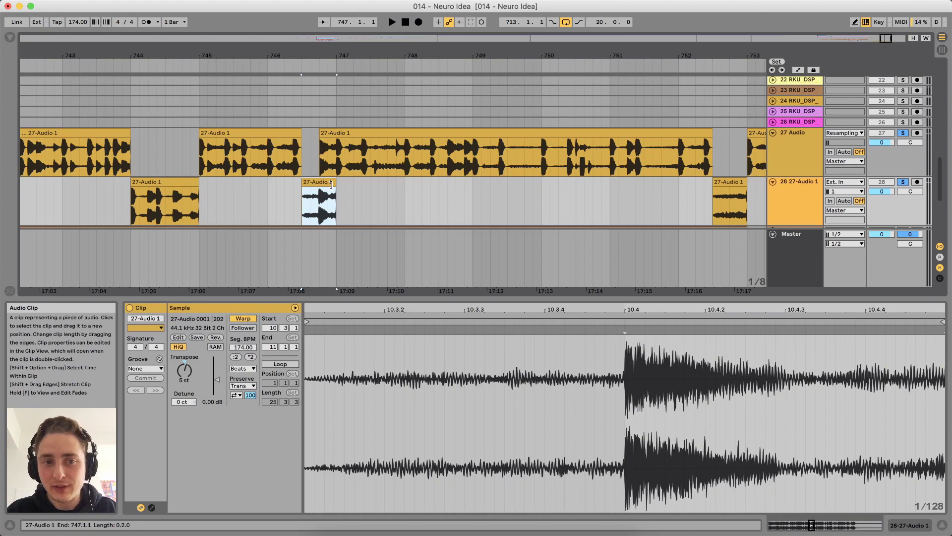
click(327, 145)
click(305, 145)
key(space)
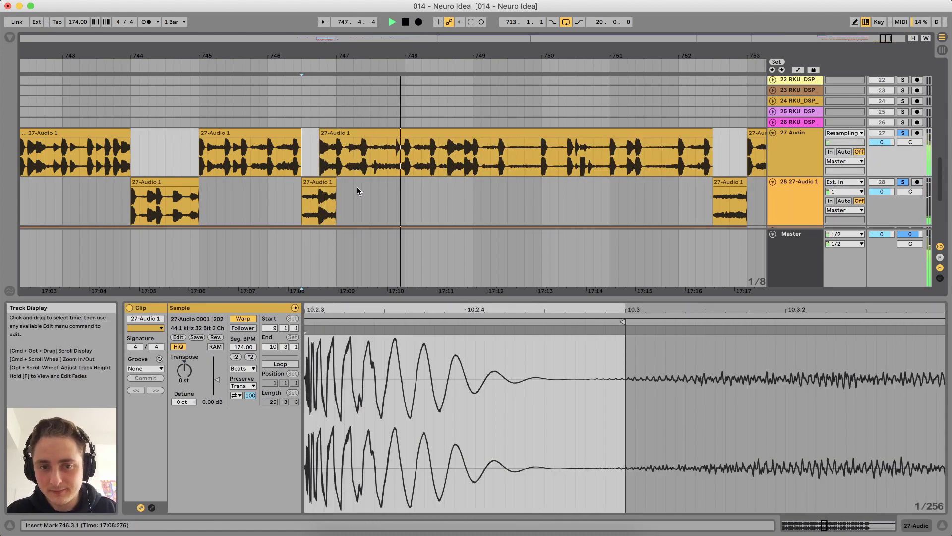
Examine the clips on tracks 27 and 28 up to bar 757 during playback, and stop playback
scroll(357, 188, right, 6)
scroll(357, 186, right, 6)
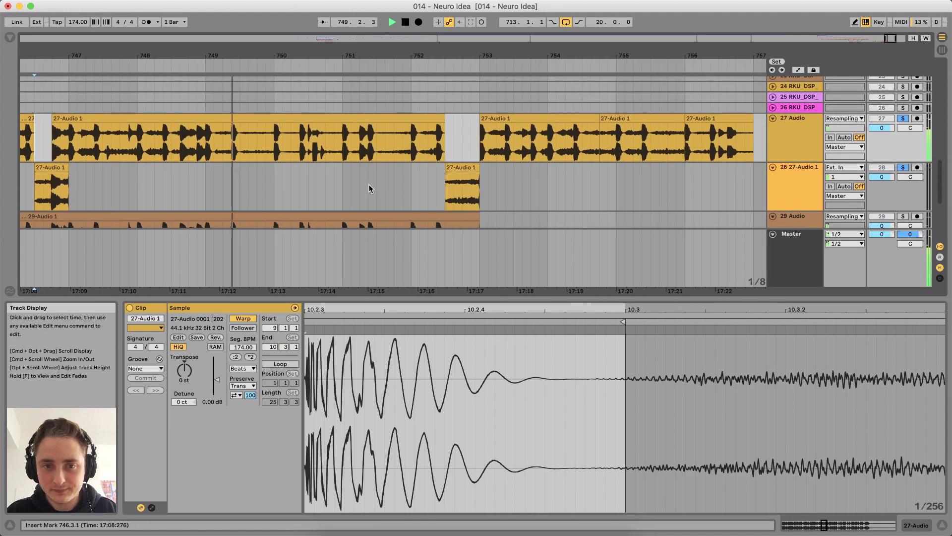
scroll(368, 183, down, 2)
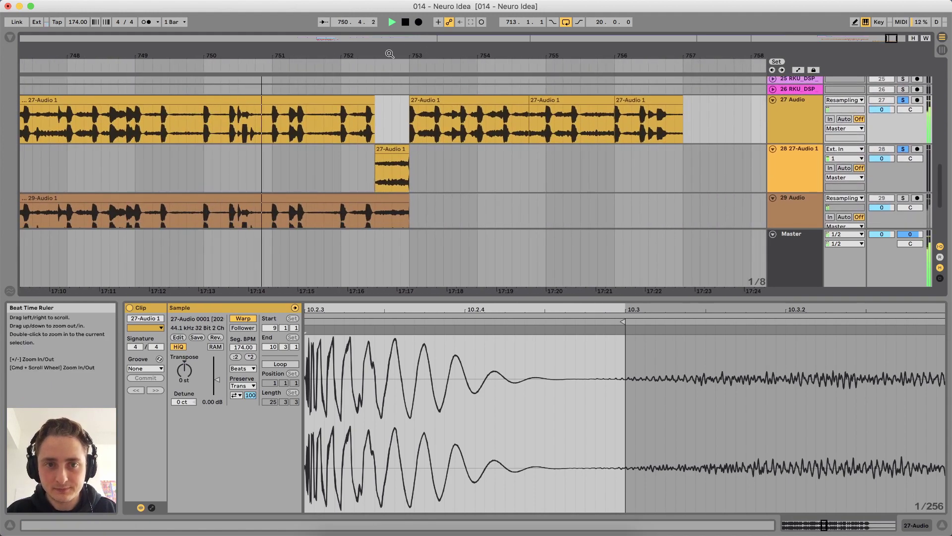
drag(386, 63, 386, 55)
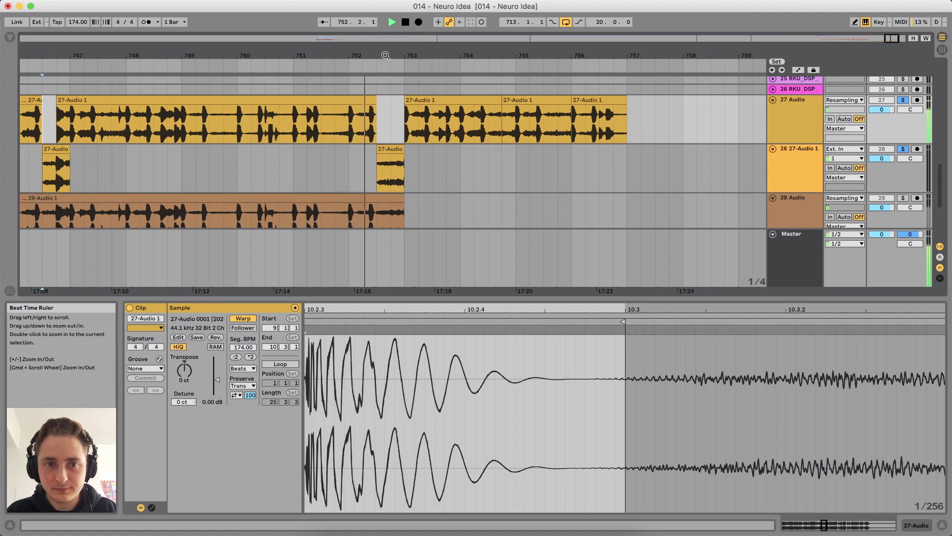
drag(386, 55, 386, 39)
scroll(609, 93, down, 5)
scroll(608, 93, up, 5)
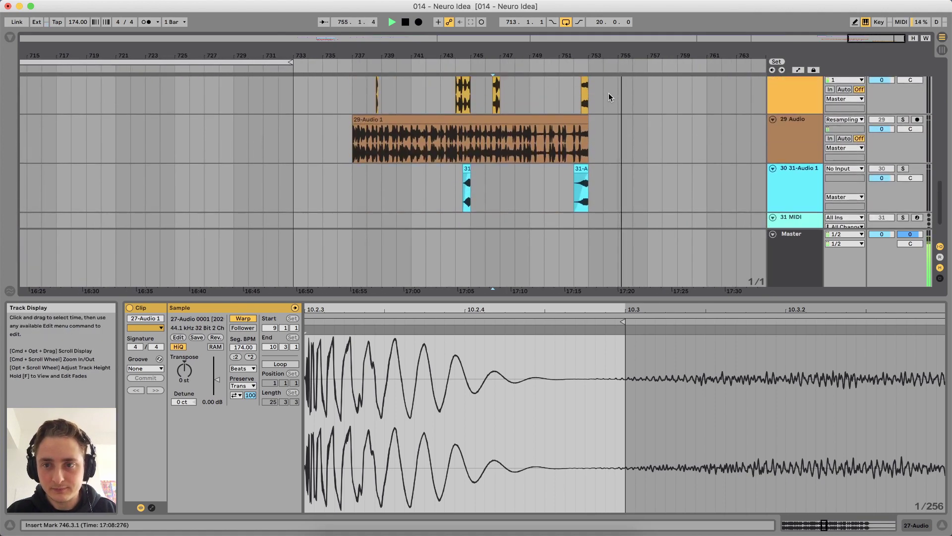
key(space)
Solo only the 29 Audio track and audition its 29-Audio 1 clip from bar 737
scroll(608, 93, down, 3)
scroll(608, 93, up, 3)
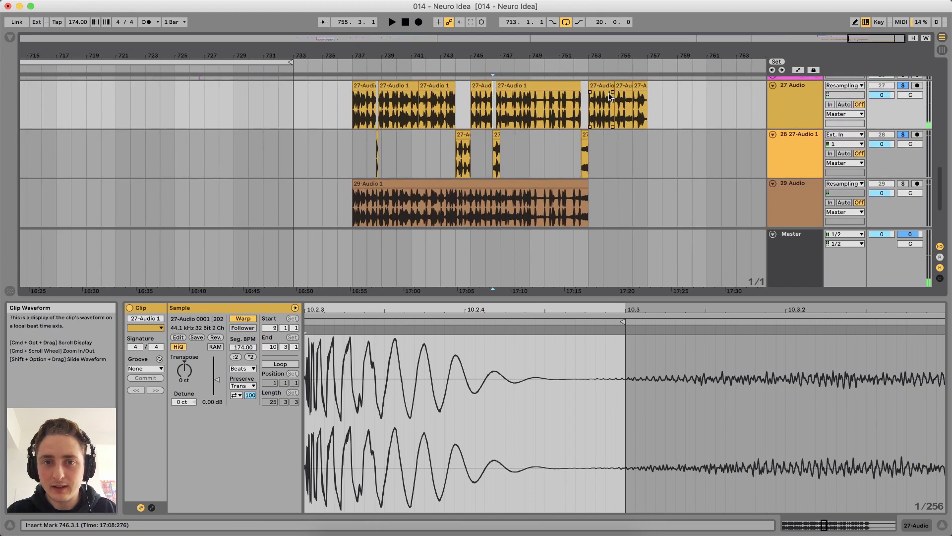
scroll(546, 128, down, 3)
click(495, 144)
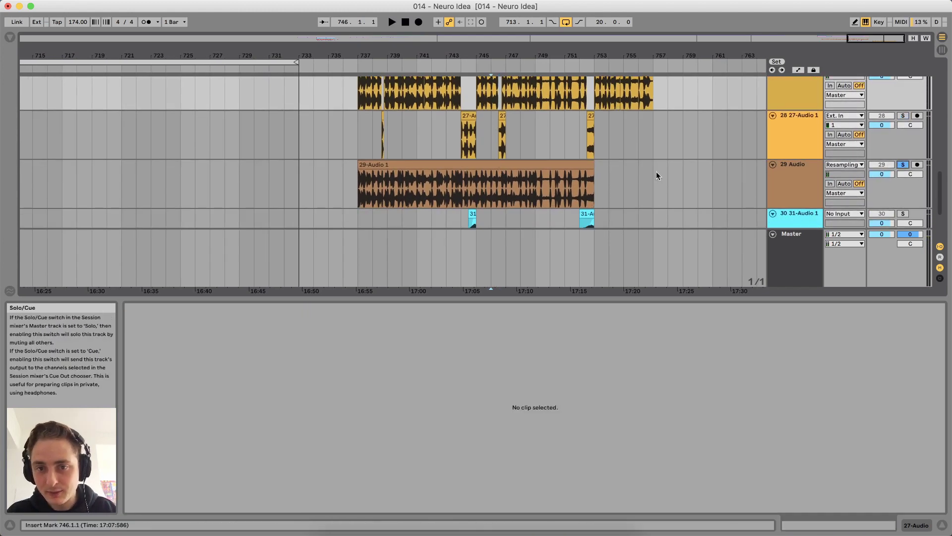
click(580, 164)
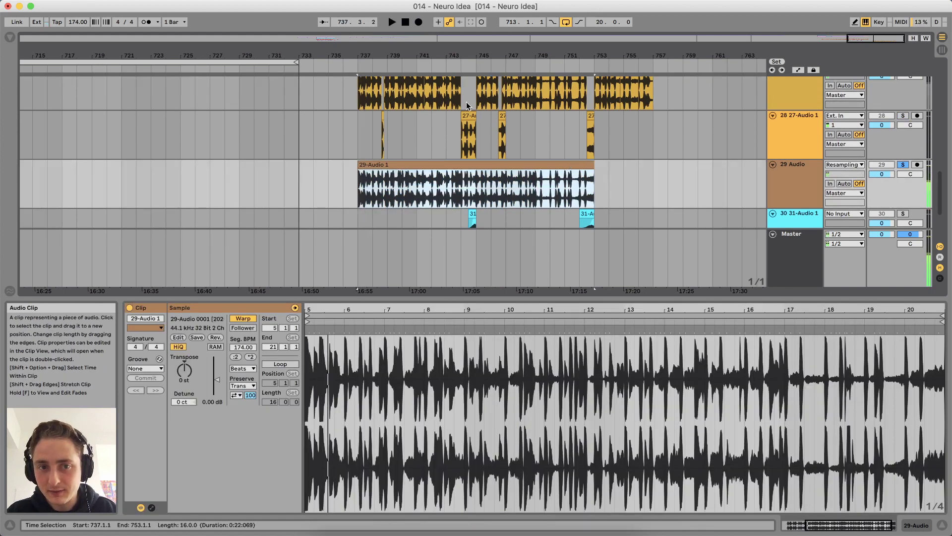
Solo only the 30 31-Audio 1 track and audition its reversed clips at 744.3 and 752.1
scroll(466, 105, down, 2)
click(478, 200)
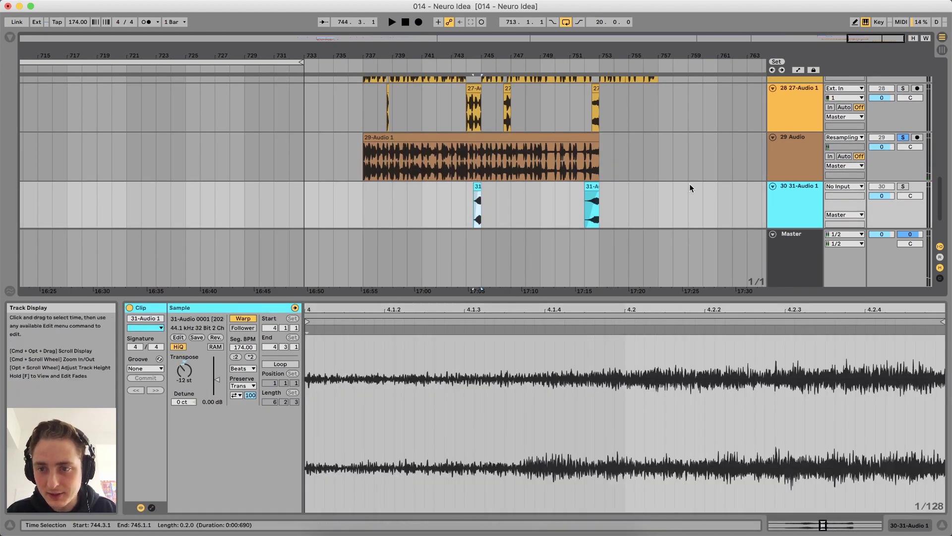
click(903, 186)
key(space)
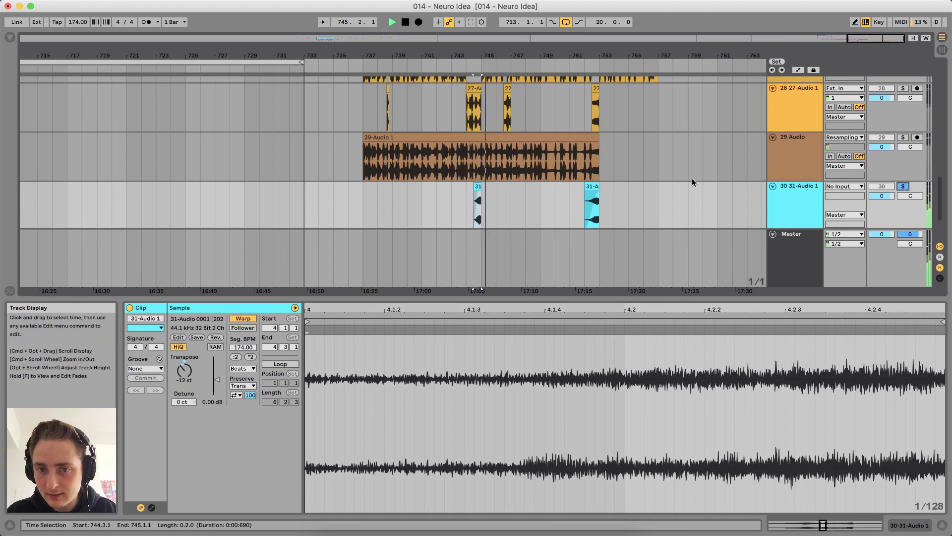
click(590, 188)
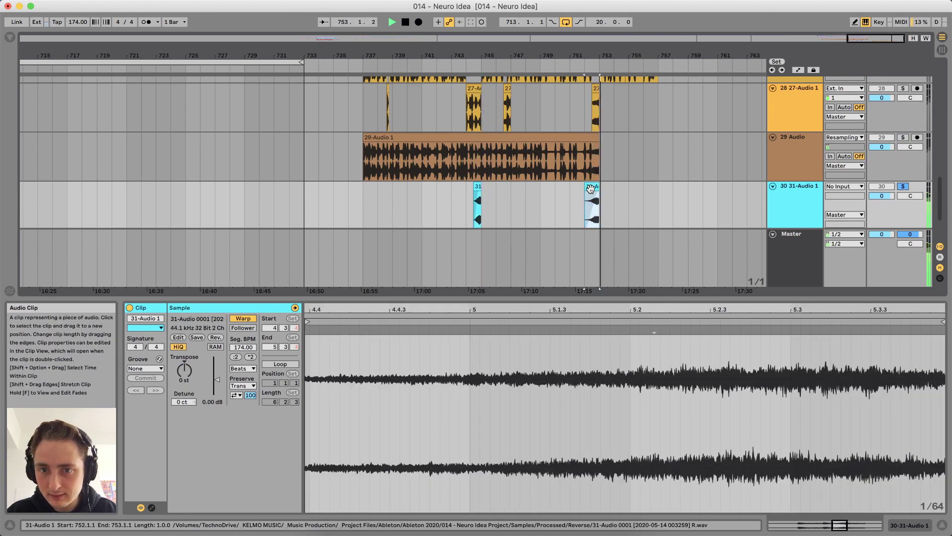
Solo 29 Audio together with track 30 and play the 29-Audio 1 clip from bar 737
click(529, 138)
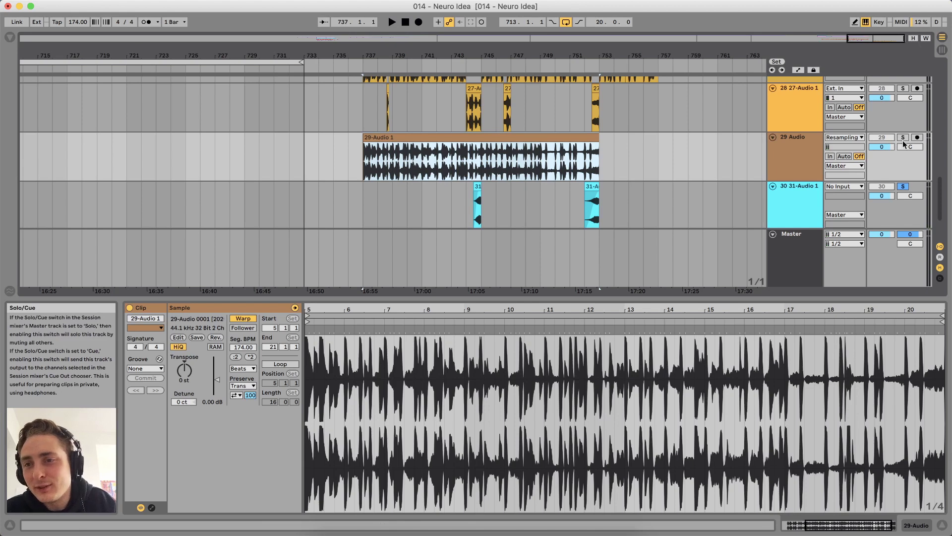
click(902, 139)
key(space)
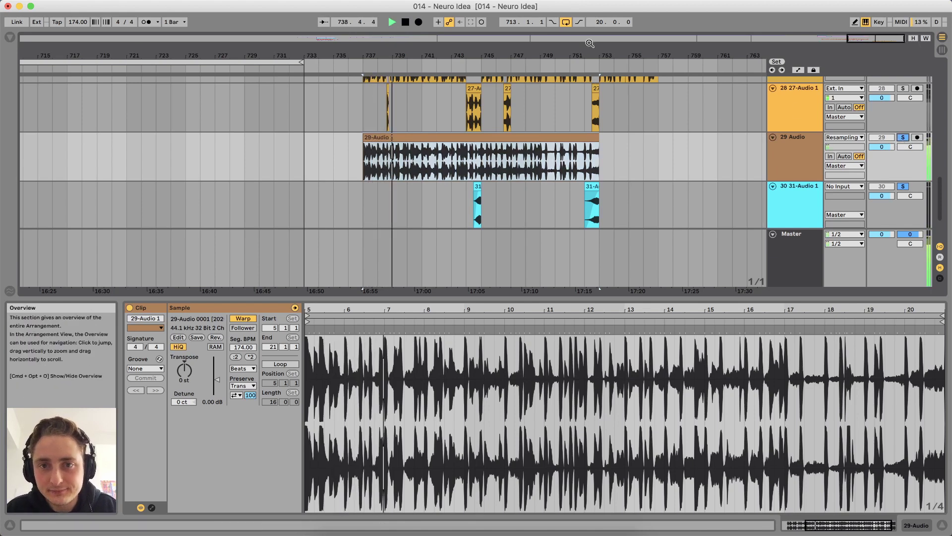
Set the volume of the 30 31-Audio 1 track to 2.0 dB while the loop plays
drag(578, 54, 578, 92)
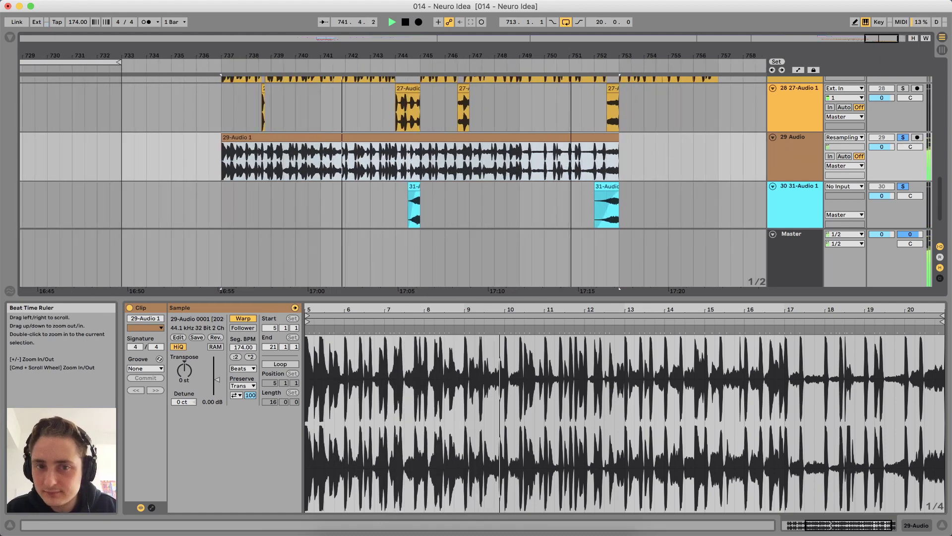
drag(570, 52, 571, 64)
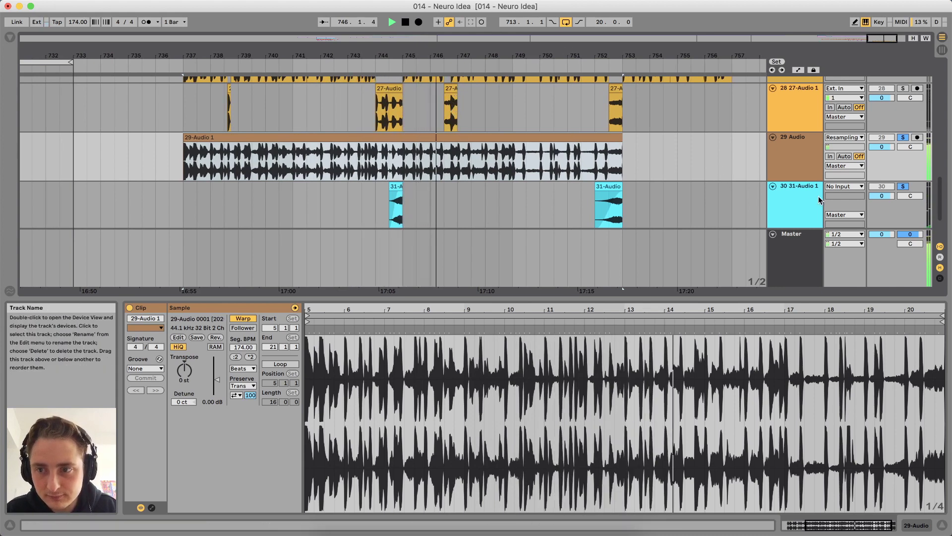
click(876, 196)
text(2)
key(Return)
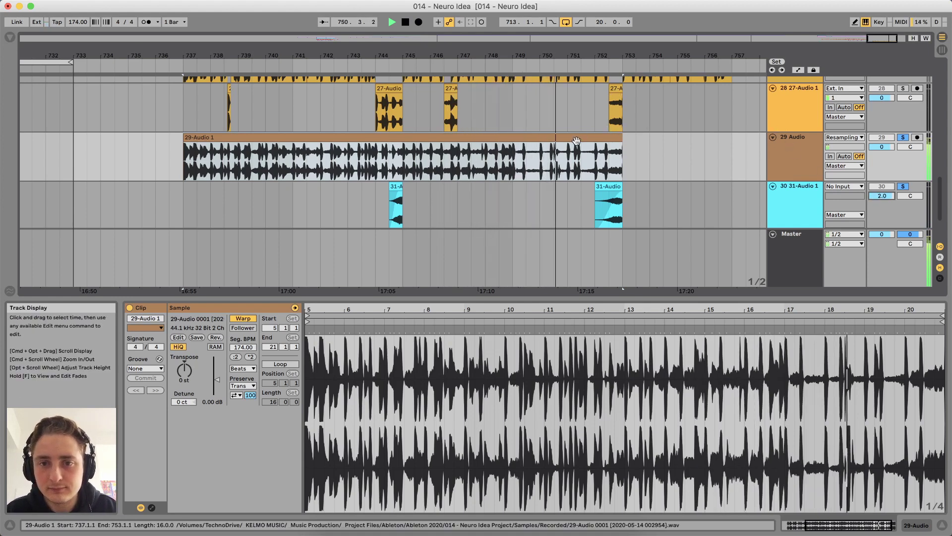
Loop the arrangement over the 29-Audio 1 clip from bar 737 to 753, audition its start, and stop playback
click(577, 140)
key(super+l)
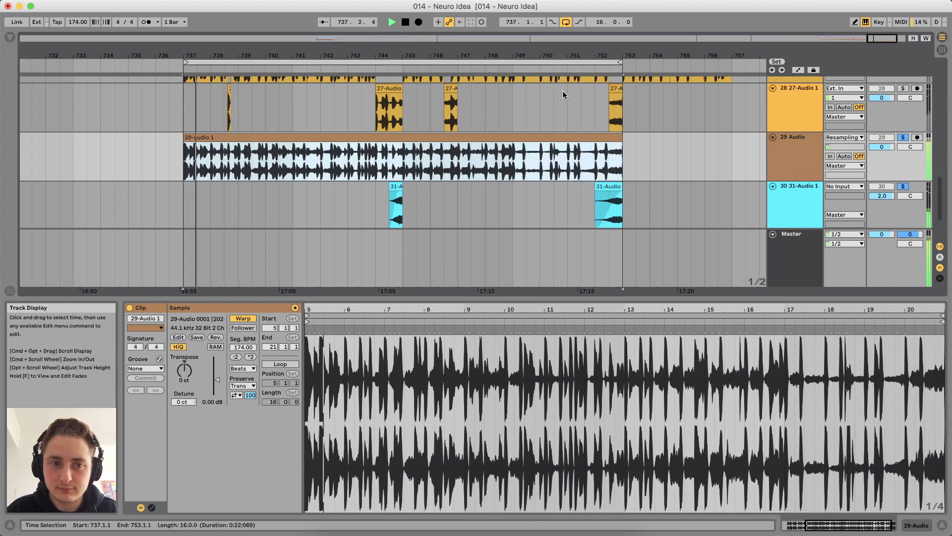
key(space)
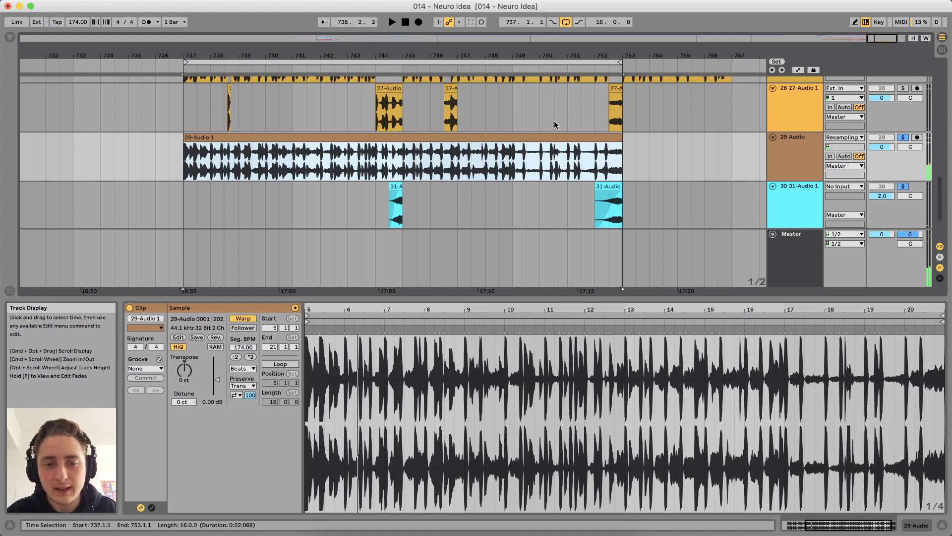
Insert a new MIDI track below the 30 31-Audio 1 track
key(super+shift+t)
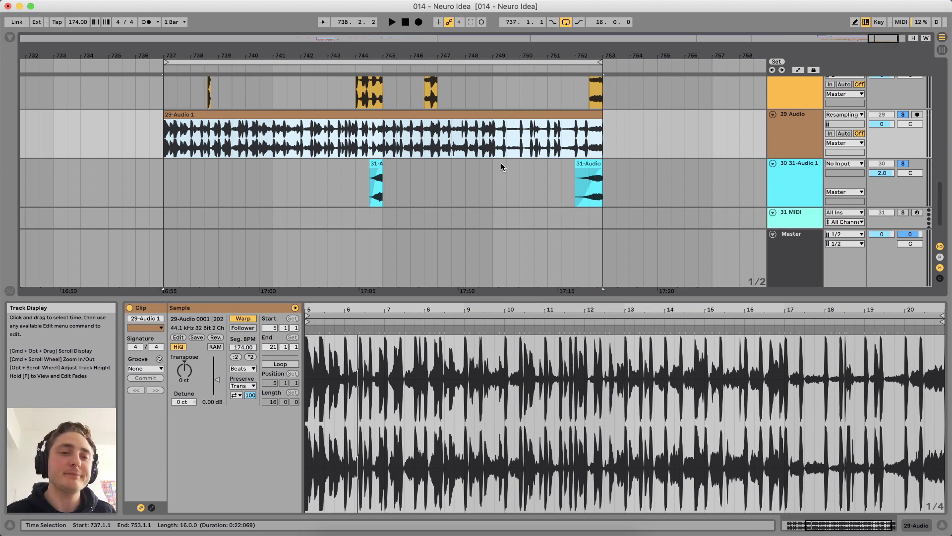
scroll(698, 153, up, 5)
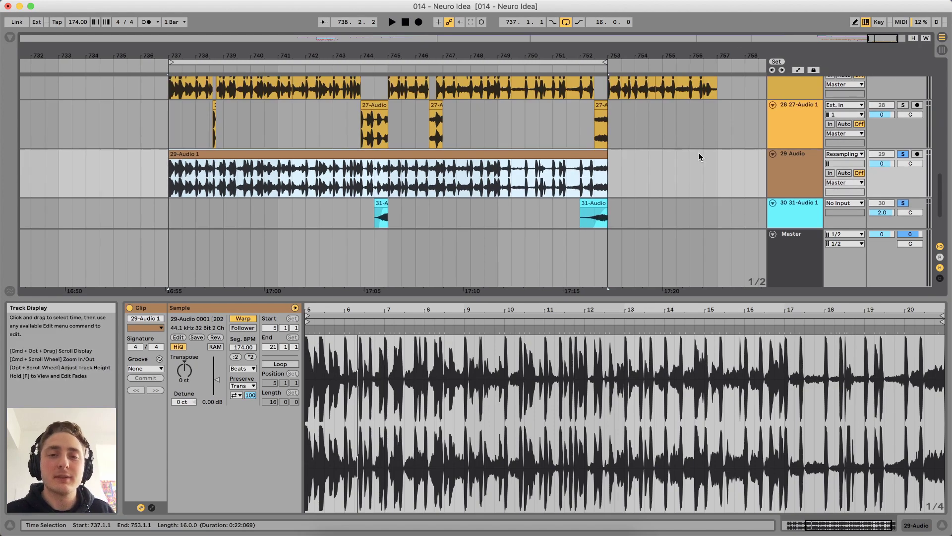
scroll(616, 102, down, 6)
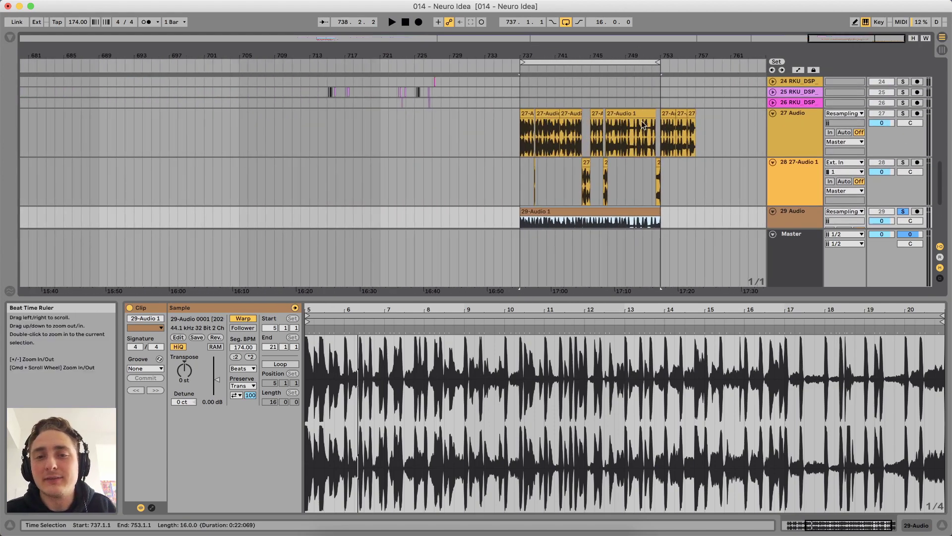
Show the device chain of the Choir group above the 6 8-Audio 1 track
scroll(640, 124, up, 5)
scroll(638, 129, up, 5)
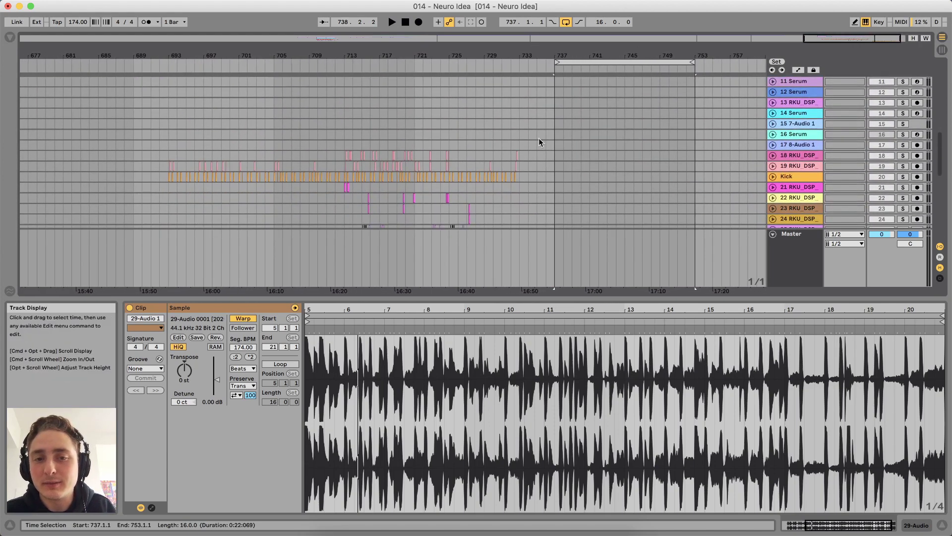
scroll(526, 140, up, 10)
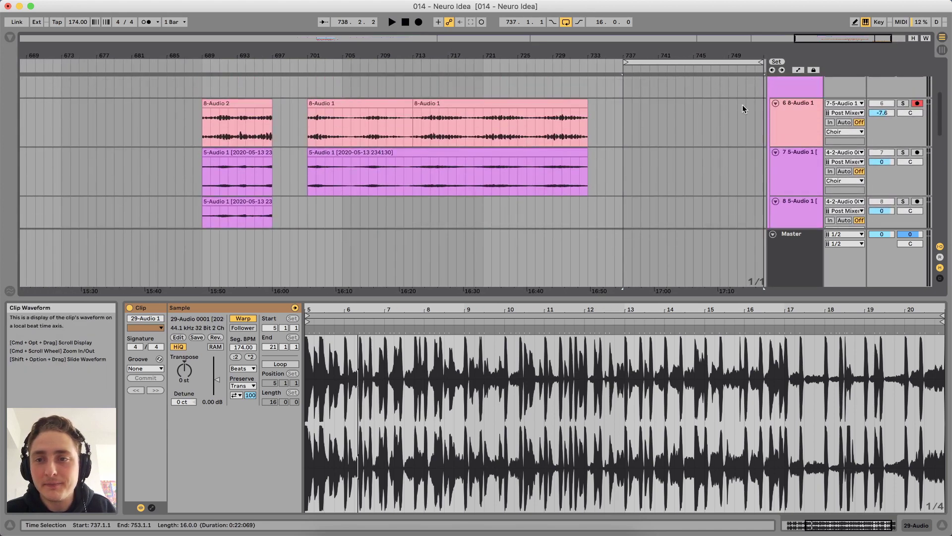
scroll(796, 102, up, 1)
click(795, 104)
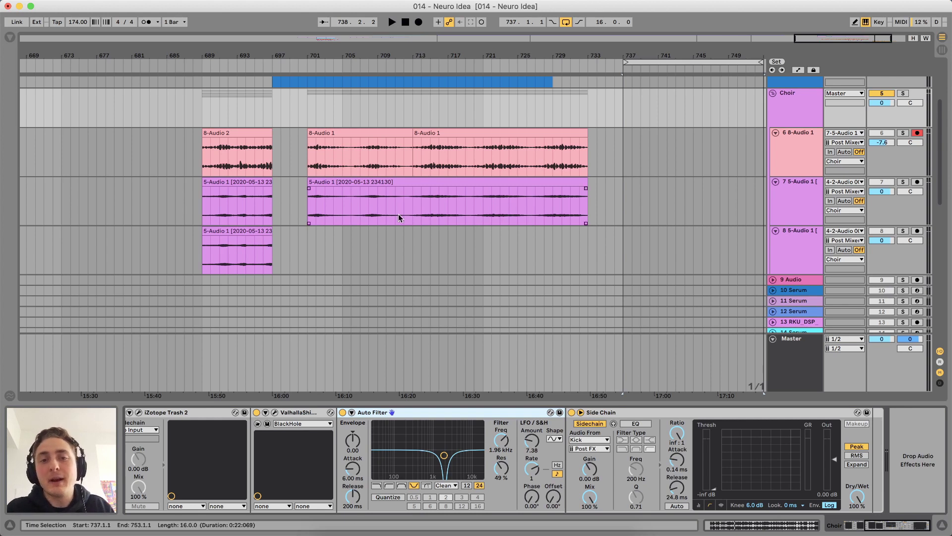
Try splitting track 7's long 5-Audio 1 clip at bar 718 and moving its second part to bar 725, and undo both edits
click(457, 198)
key(super+e)
drag(480, 188, 540, 180)
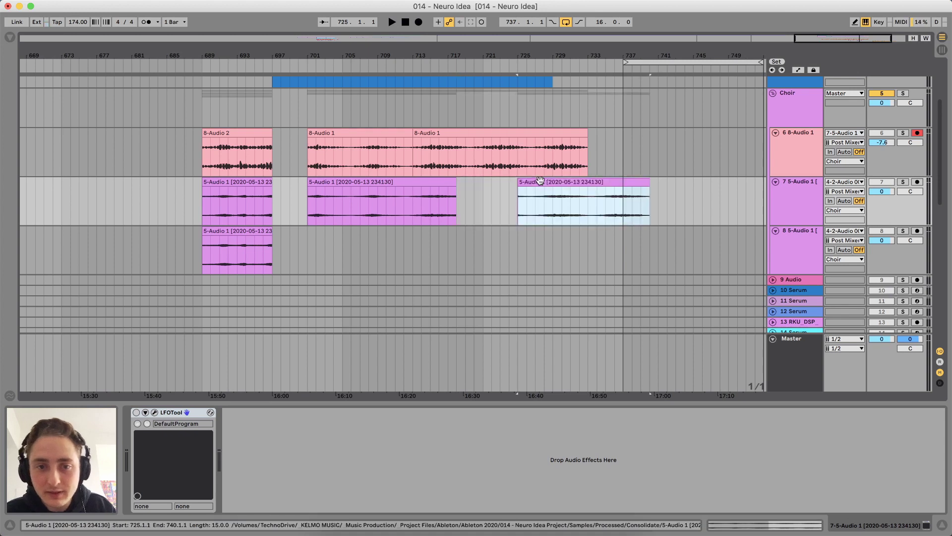
key(super+z)
key(super+z)
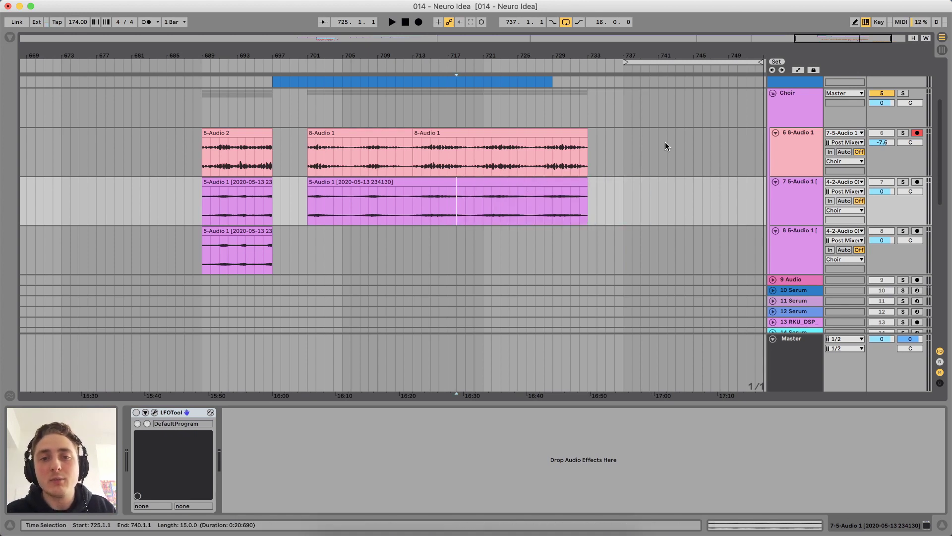
Reopen the Choir group's device chain and select its Side Chain compressor
click(792, 96)
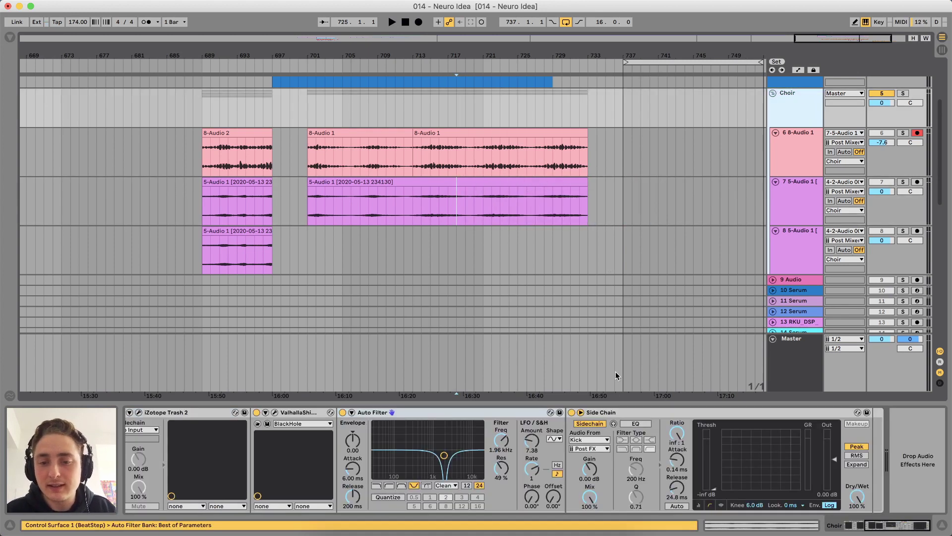
click(611, 412)
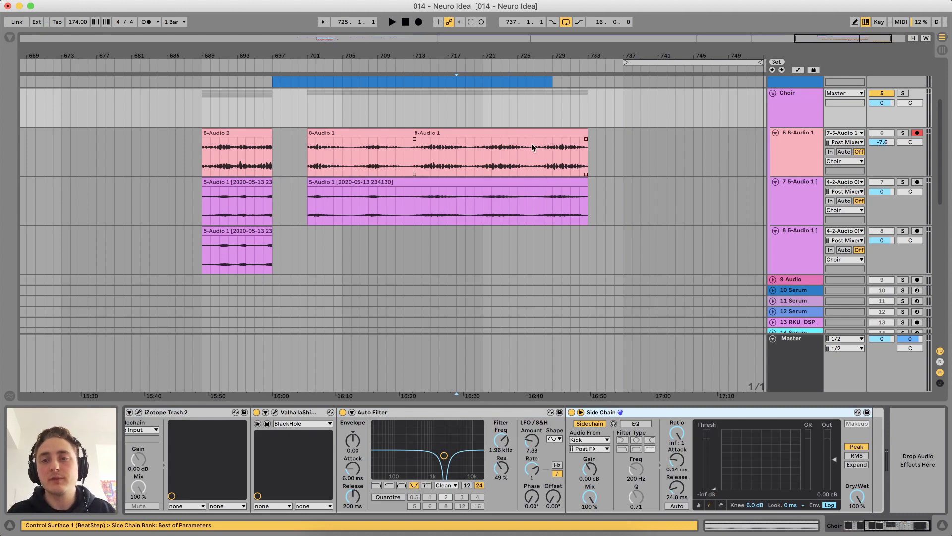
Solo the Choir group, audition it from the second 8-Audio 1 clip at bar 713, and stop playback
click(423, 132)
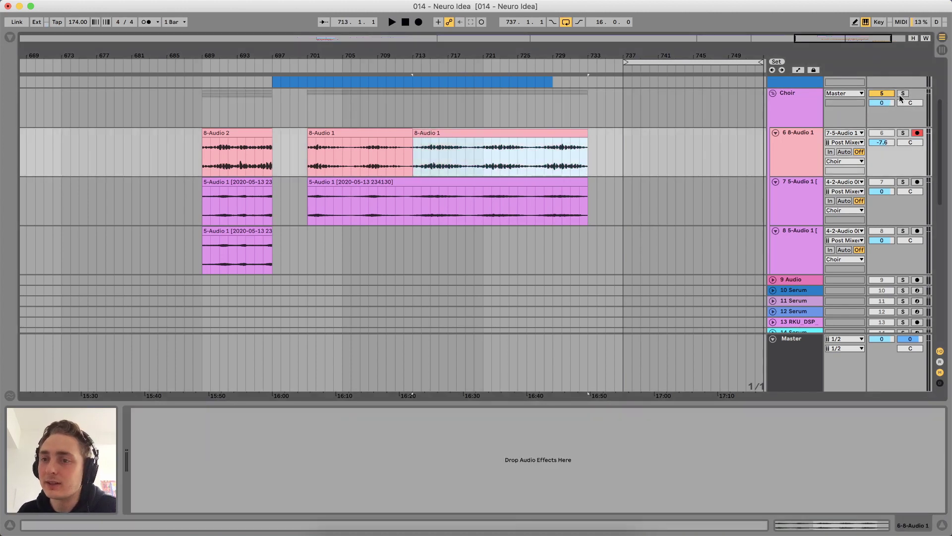
click(901, 94)
key(space)
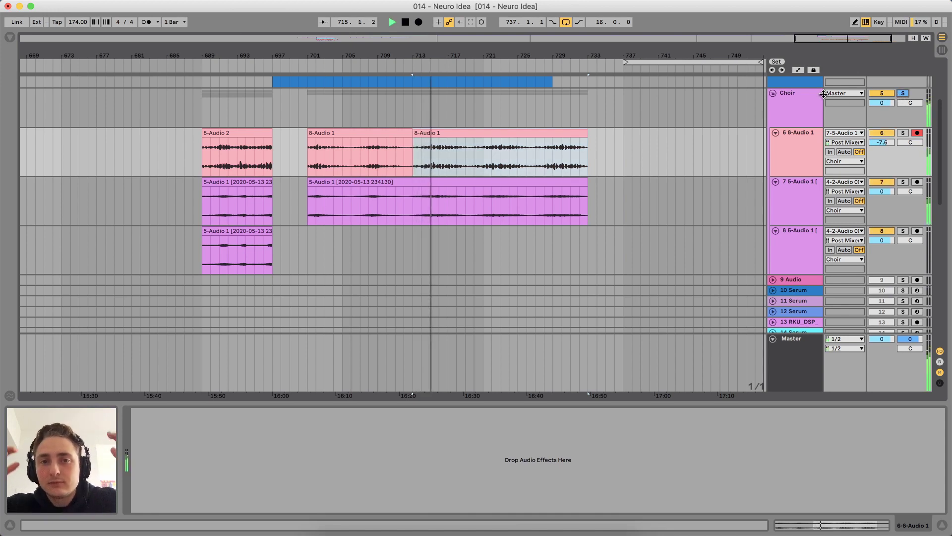
key(space)
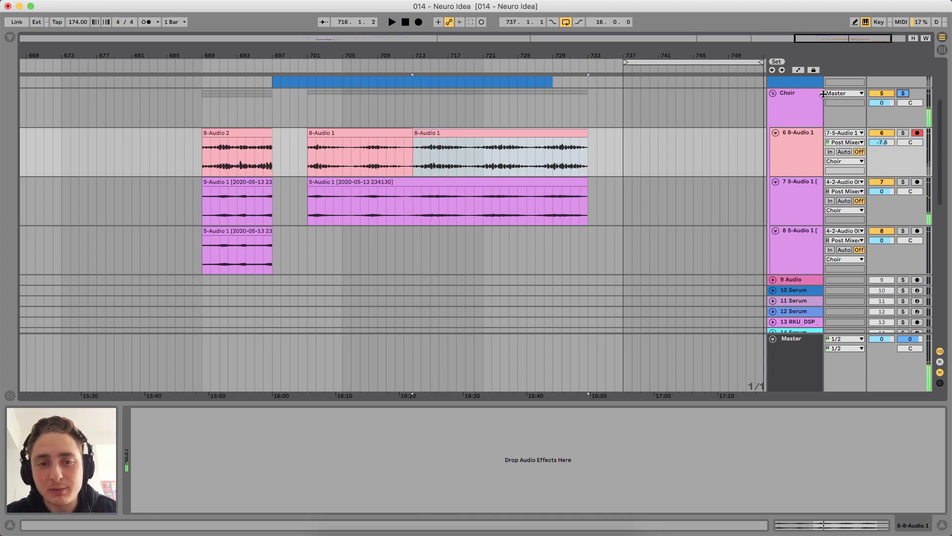
scroll(707, 139, down, 5)
scroll(707, 139, down, 10)
scroll(706, 139, right, 3)
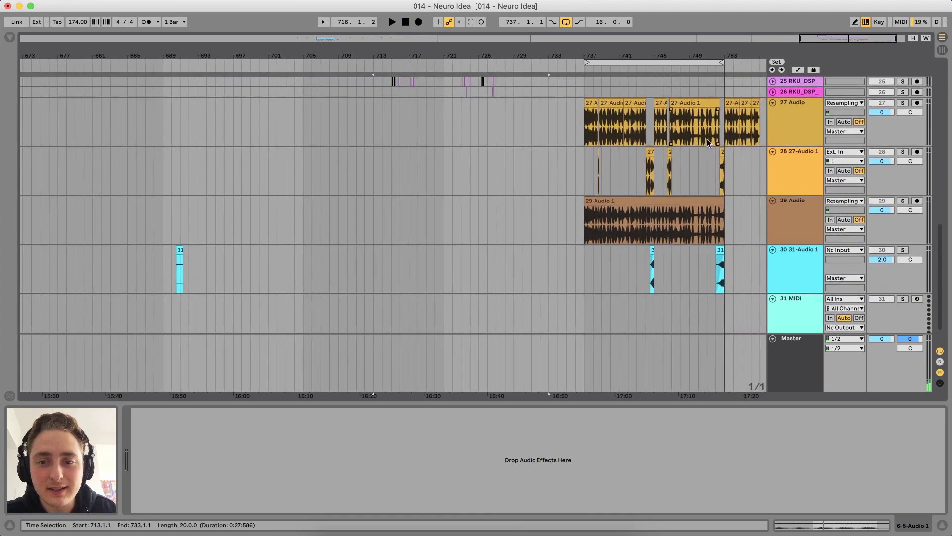
scroll(707, 139, up, 10)
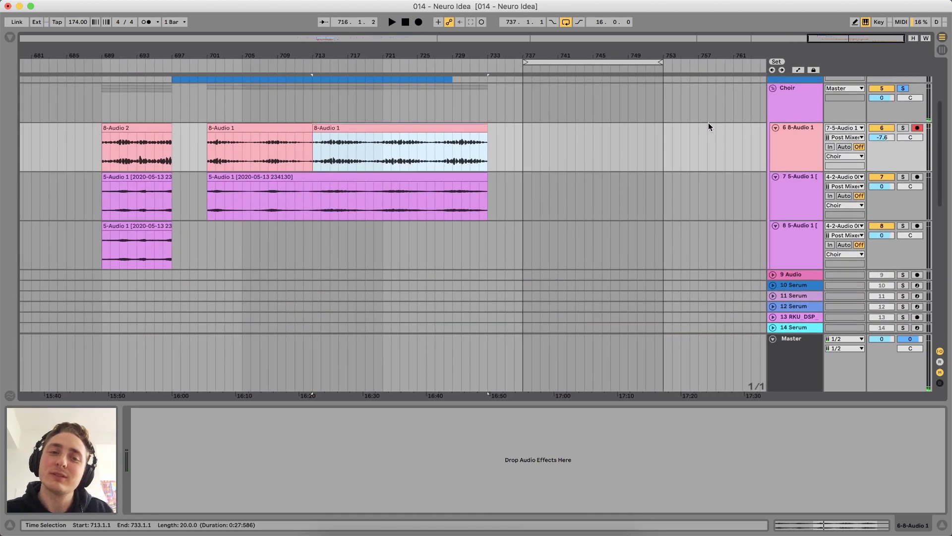